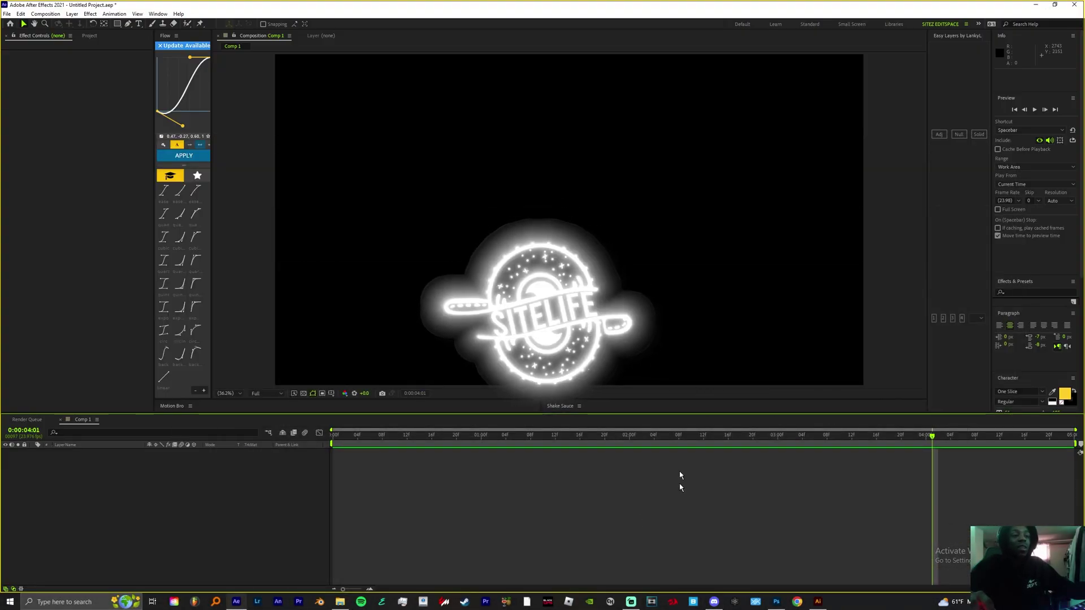
- Switch to Photoshop and reopen the logo file sitelife_white_1.png without keeping its unsaved changes
click(817, 601)
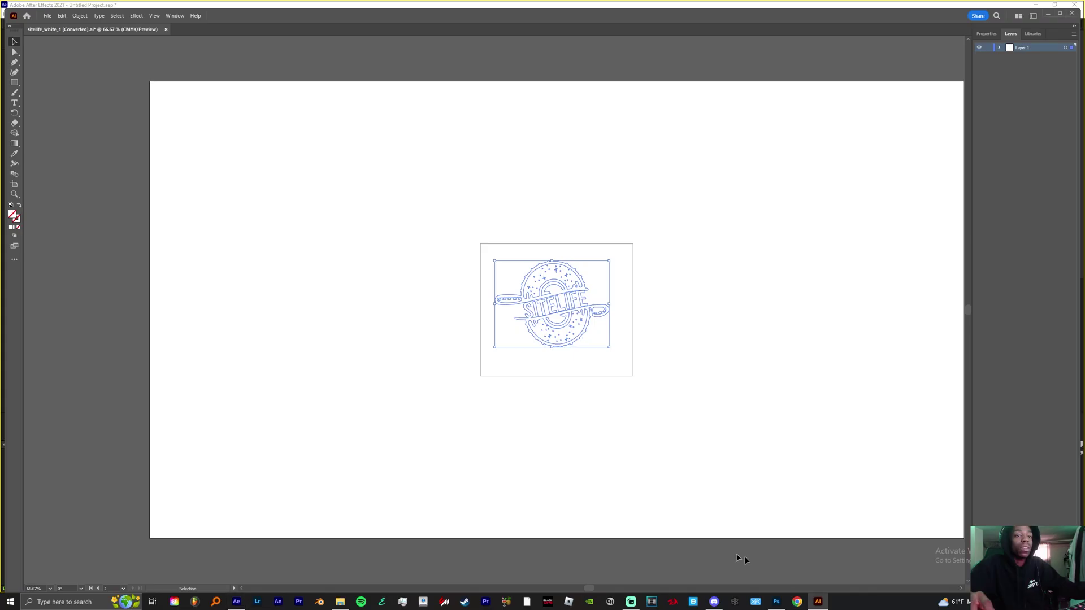
click(777, 601)
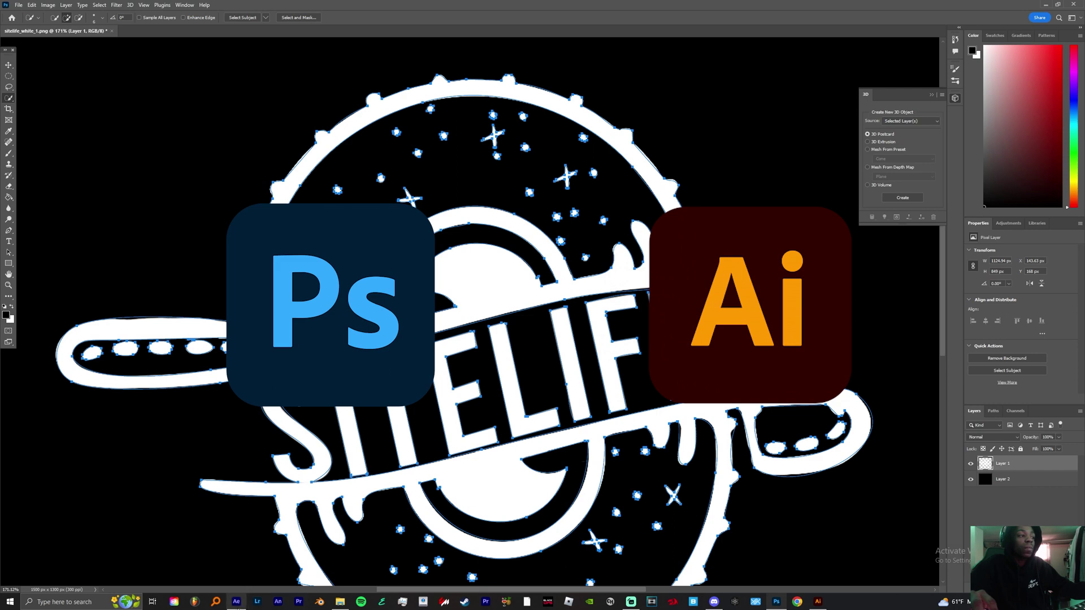
click(236, 601)
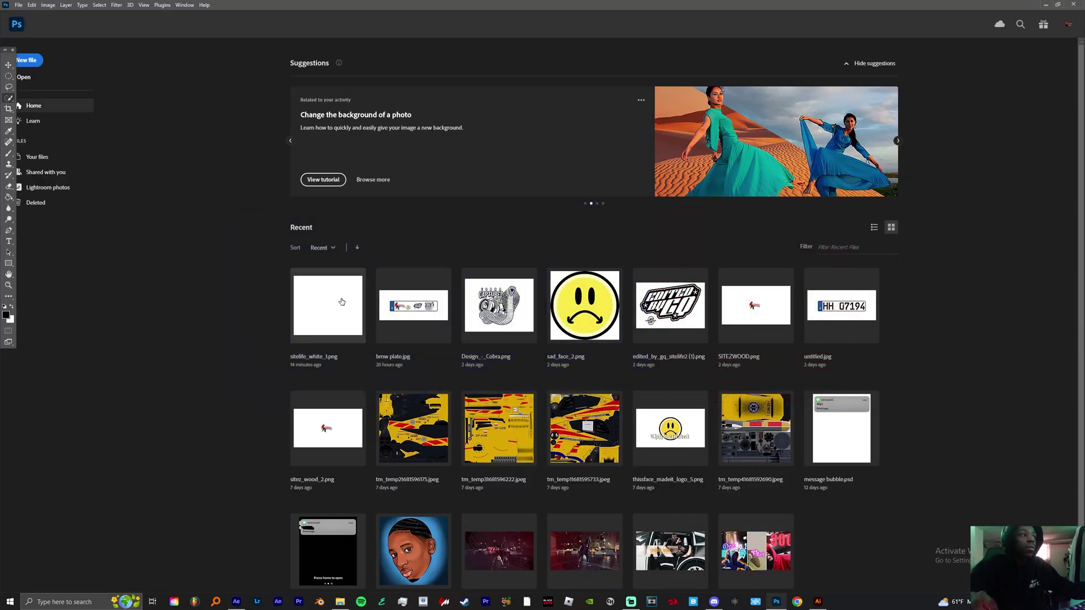
click(341, 302)
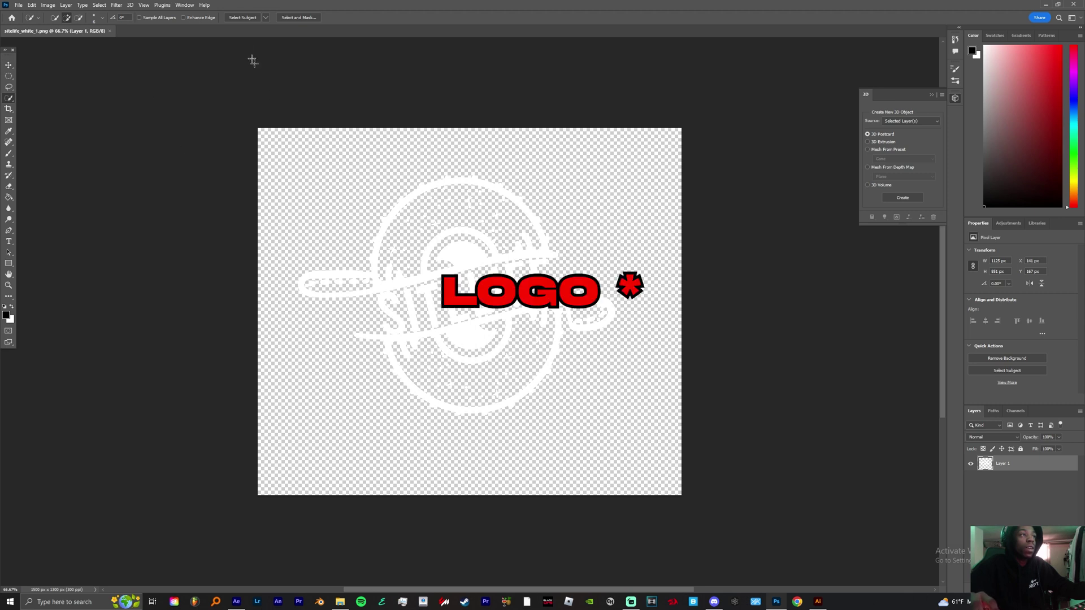
- Add a new layer beneath the white logo layer and fill it with solid black
click(1048, 589)
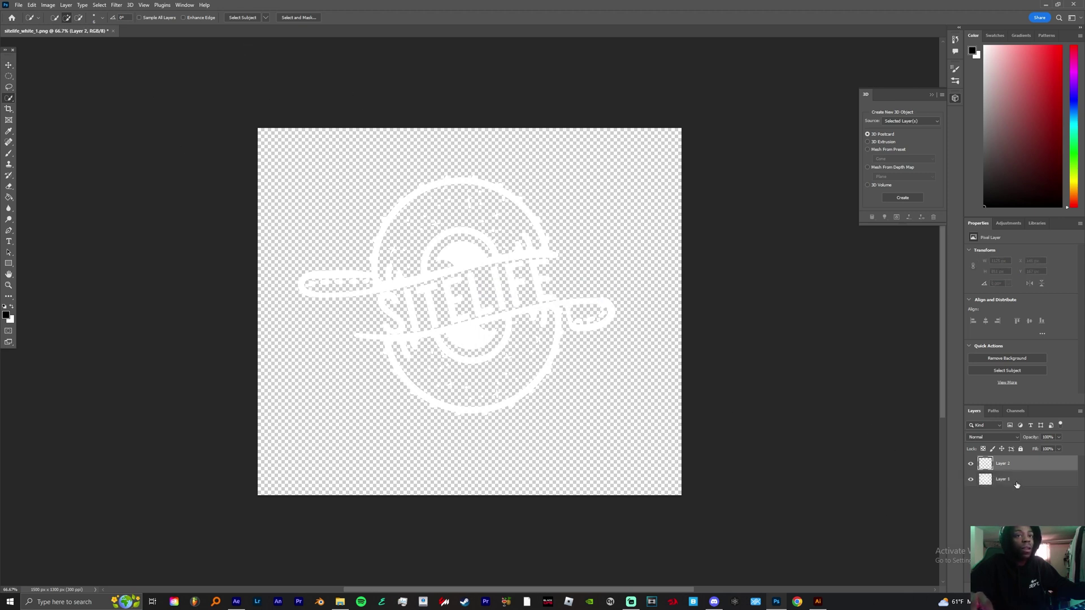
click(1017, 482)
click(9, 153)
mouse_move(307, 230)
mouse_down()
mouse_move(406, 222)
mouse_move(464, 164)
mouse_up()
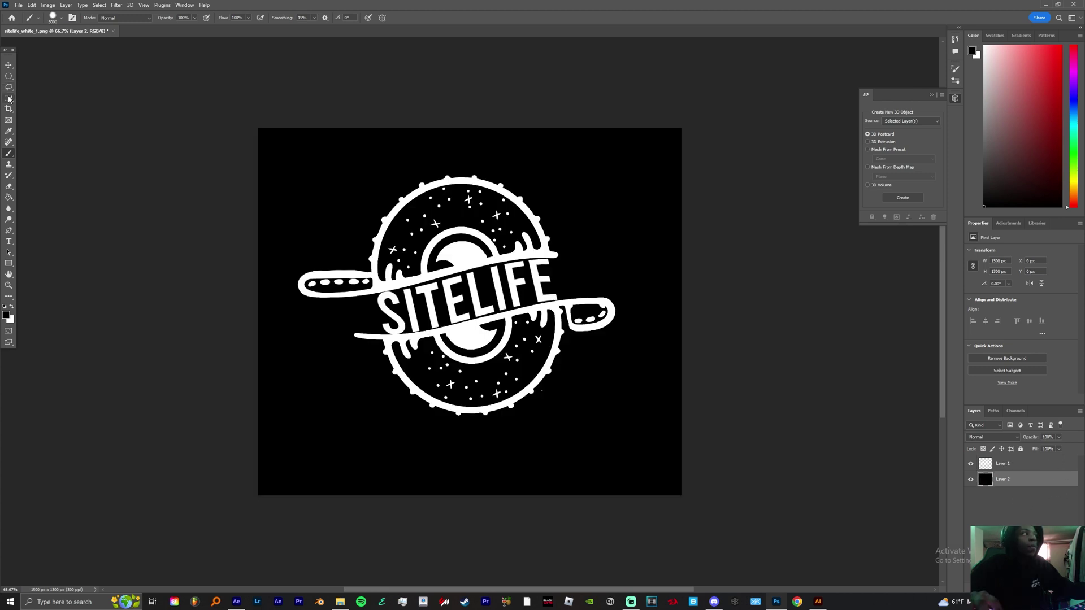
click(9, 99)
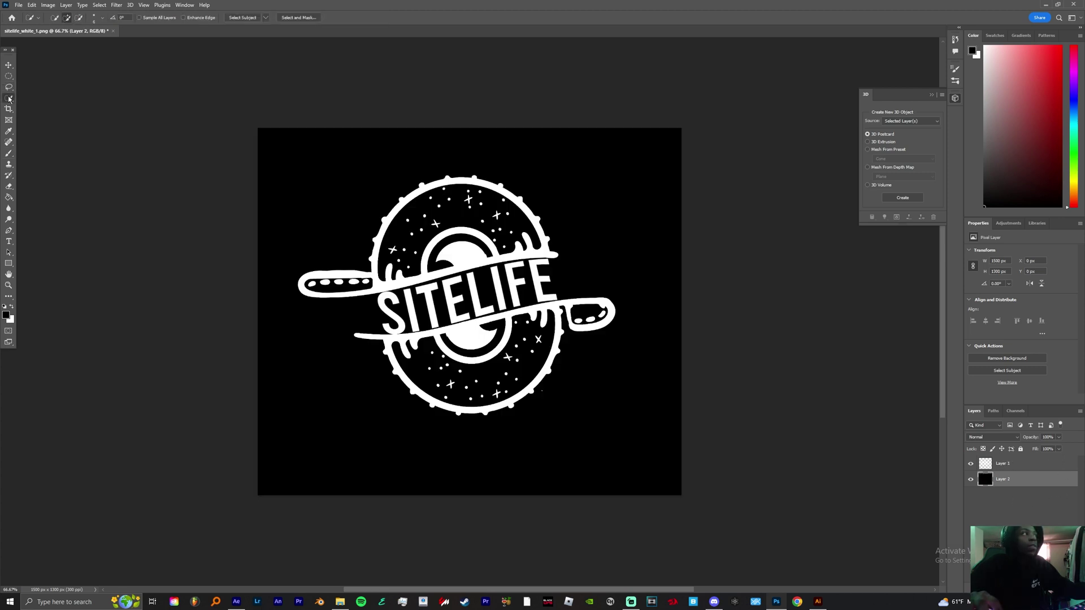
- Try to select the logo on Layer 1 with the Magic Wand tool, and clear the selection
right_click(13, 104)
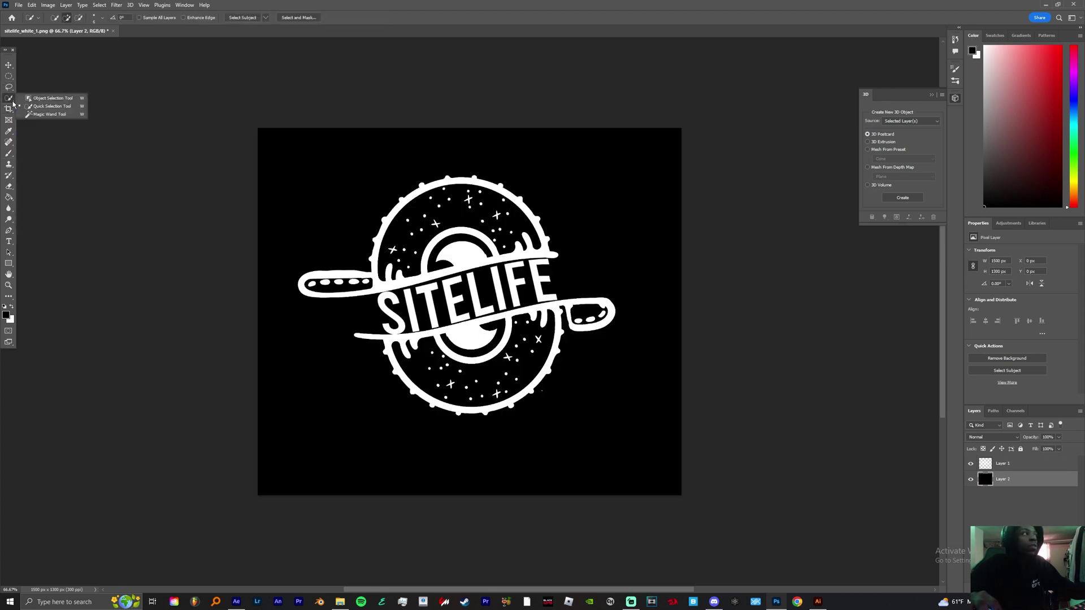
click(66, 115)
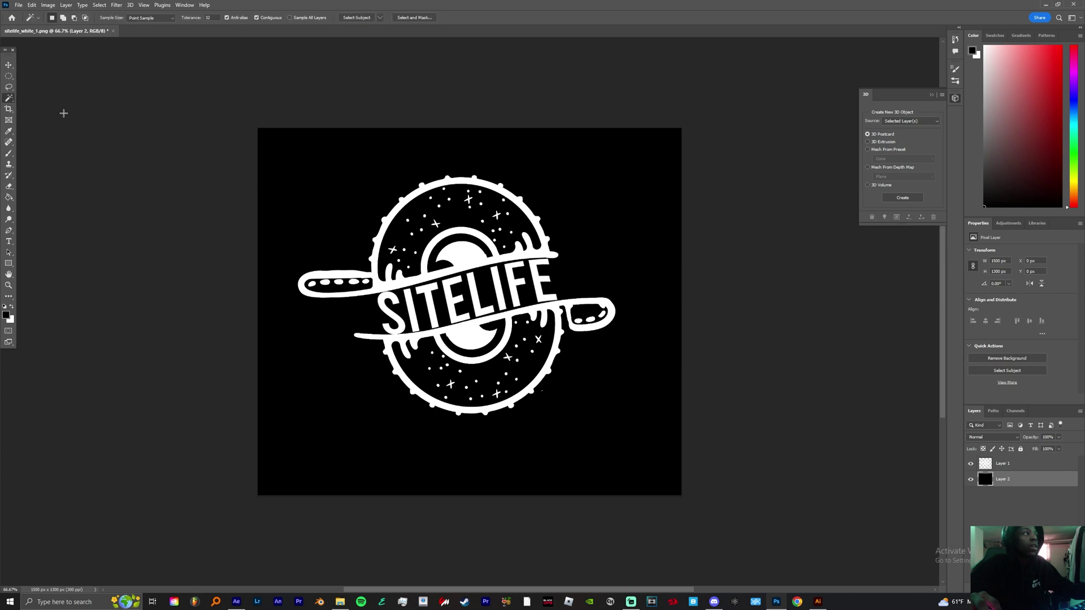
click(1030, 463)
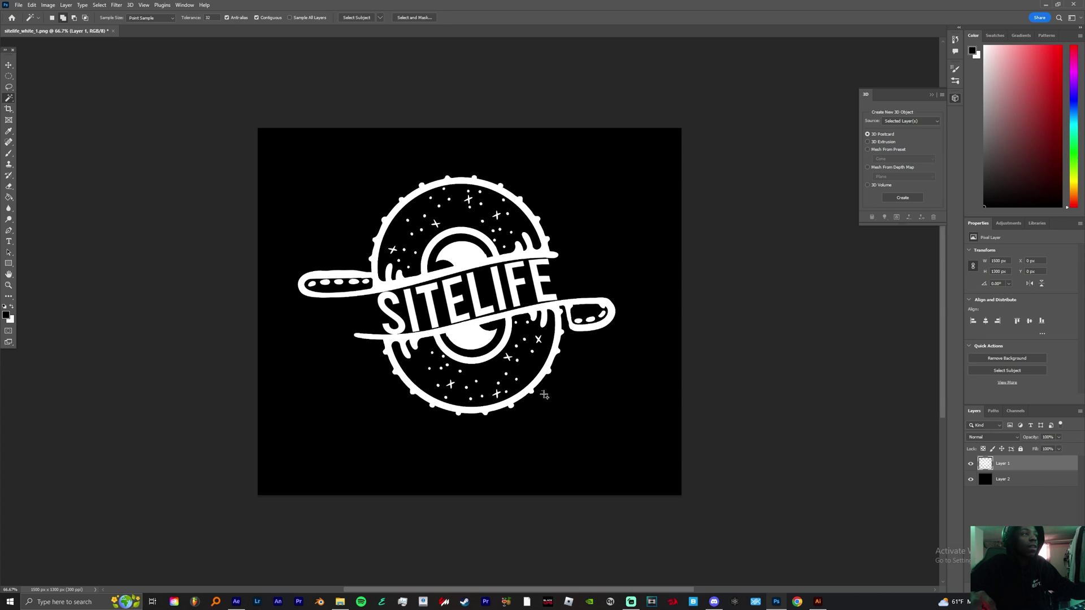
shift+click(370, 215)
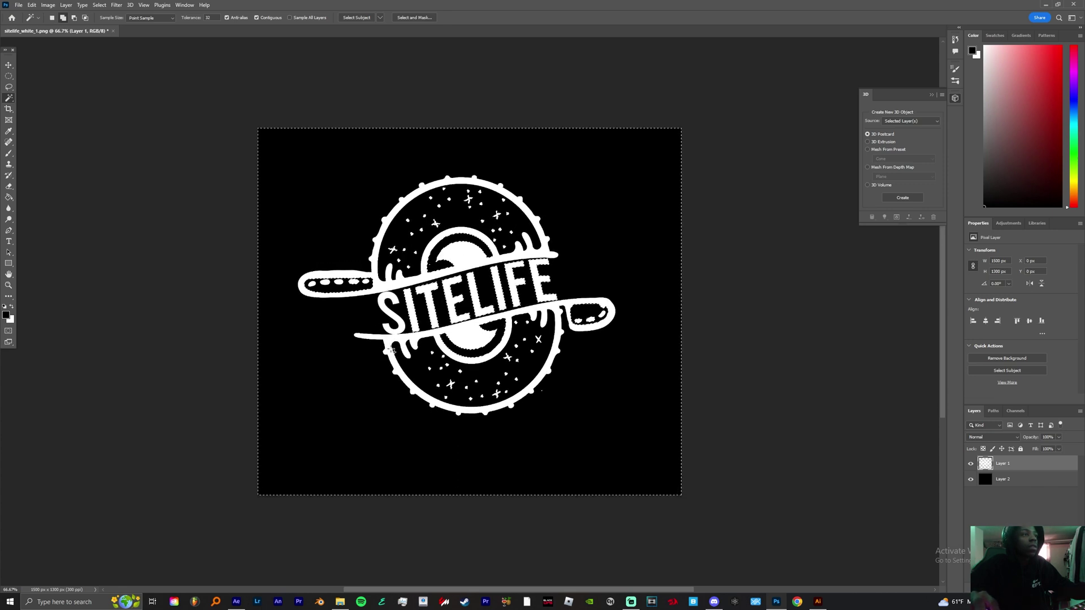
key(ctrl+d)
- Select all the white logo artwork on Layer 1 with the Quick Selection tool and turn the selection into a work path
right_click(10, 99)
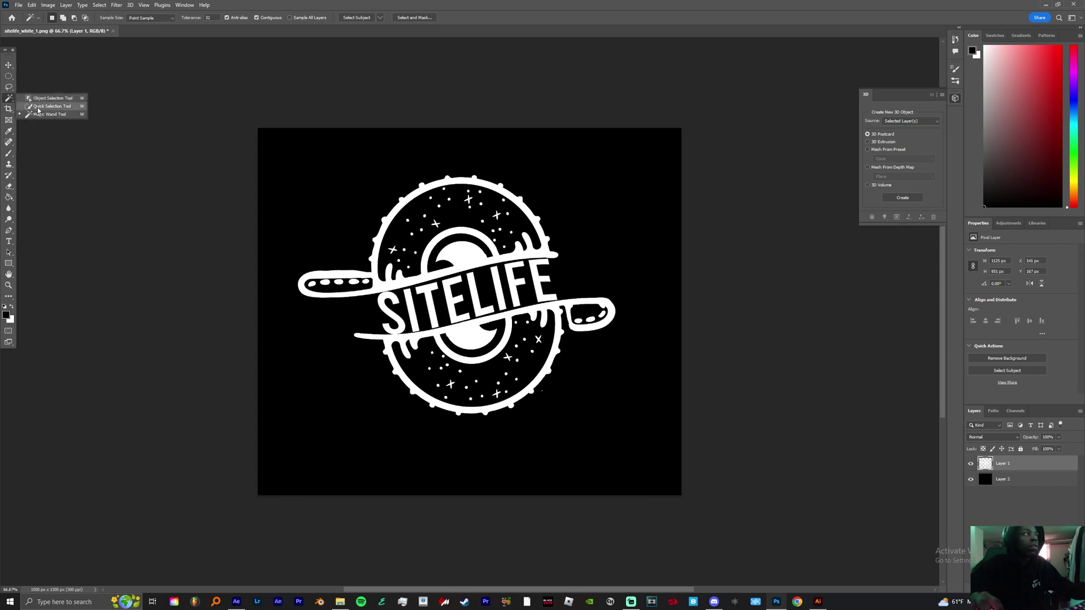
click(36, 107)
drag(373, 216, 463, 288)
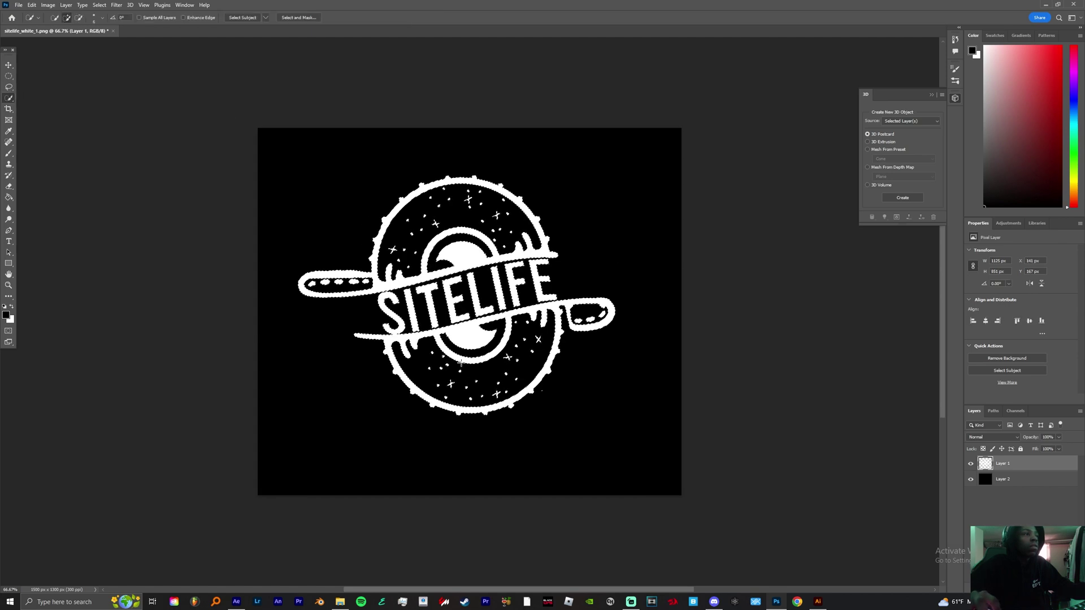
right_click(379, 233)
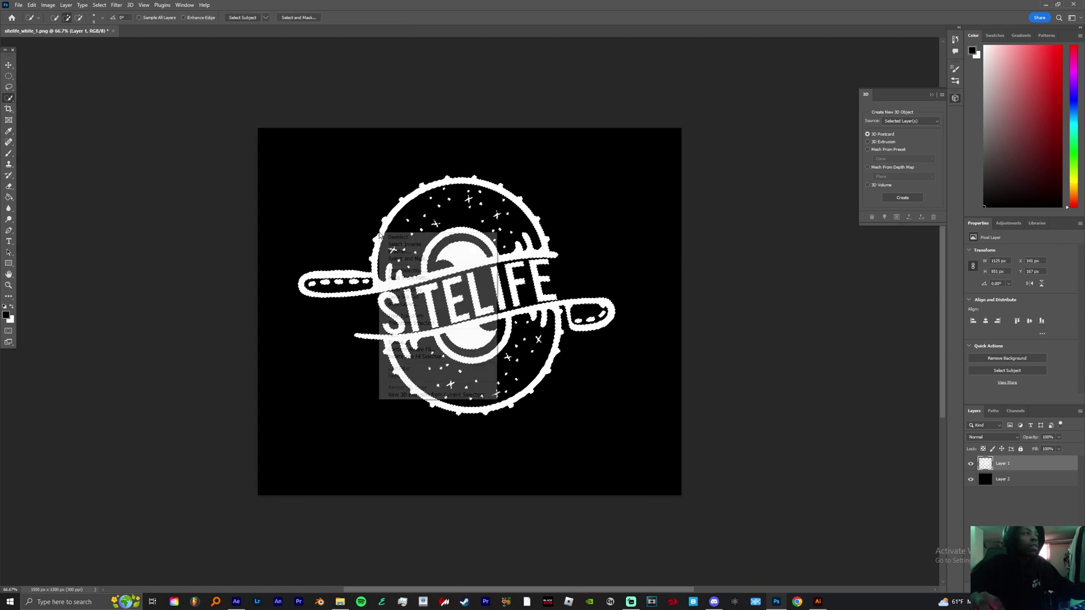
click(410, 277)
click(578, 190)
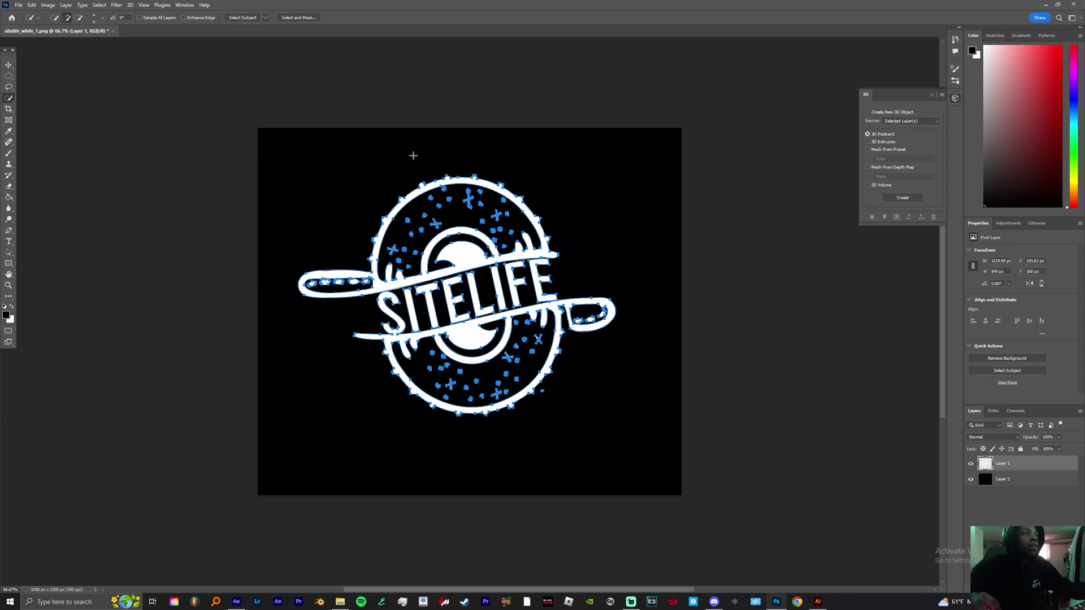
- Start exporting the Work Path to Illustrator as sitelife_white_1.ai on the Desktop, and cancel the save
click(18, 5)
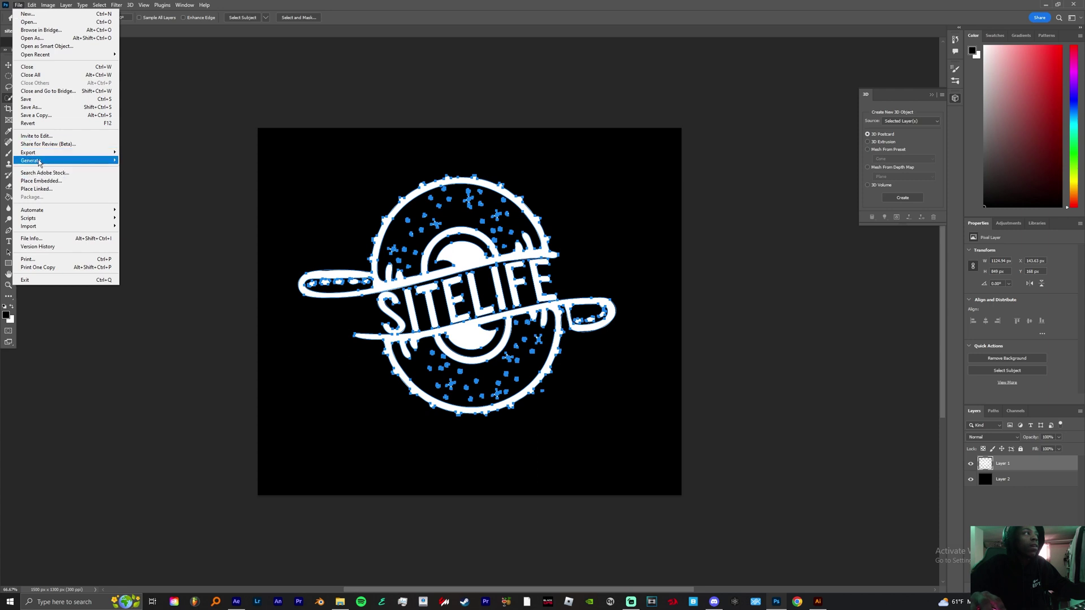
mouse_move(85, 152)
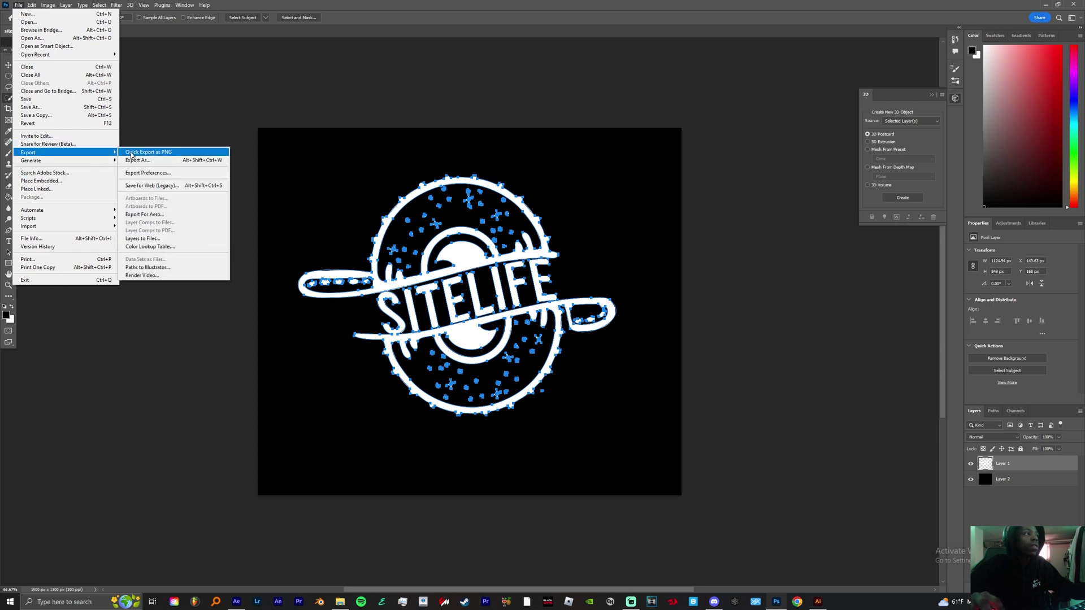
click(146, 267)
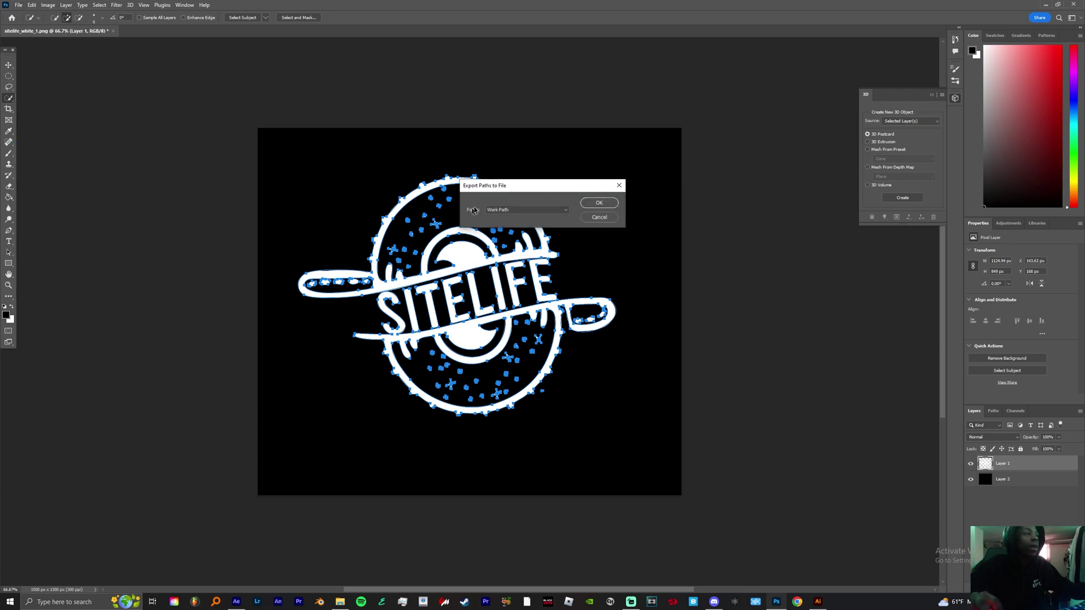
click(599, 203)
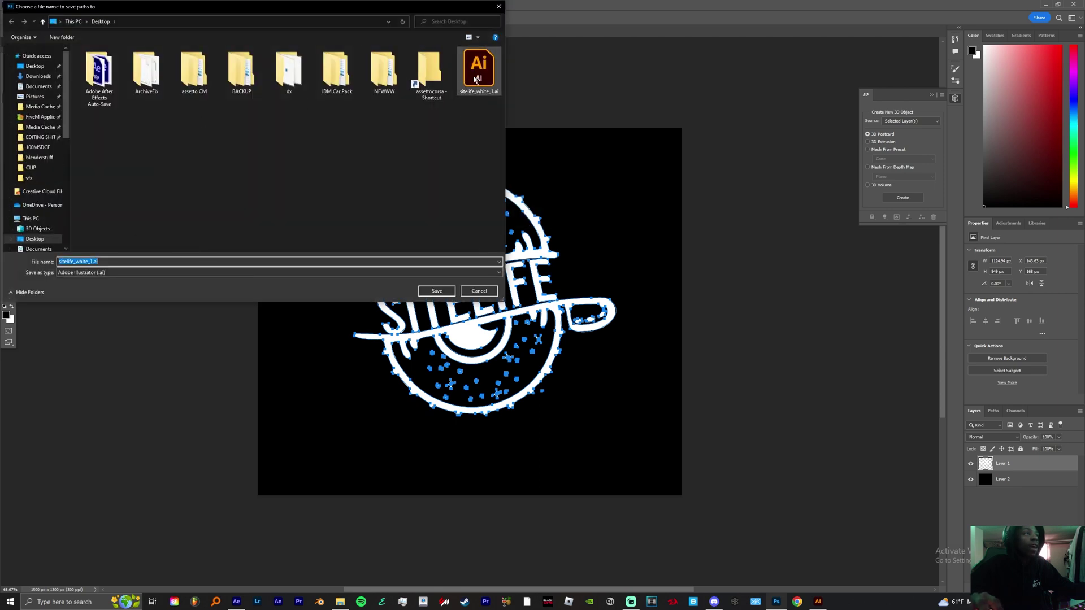
click(479, 291)
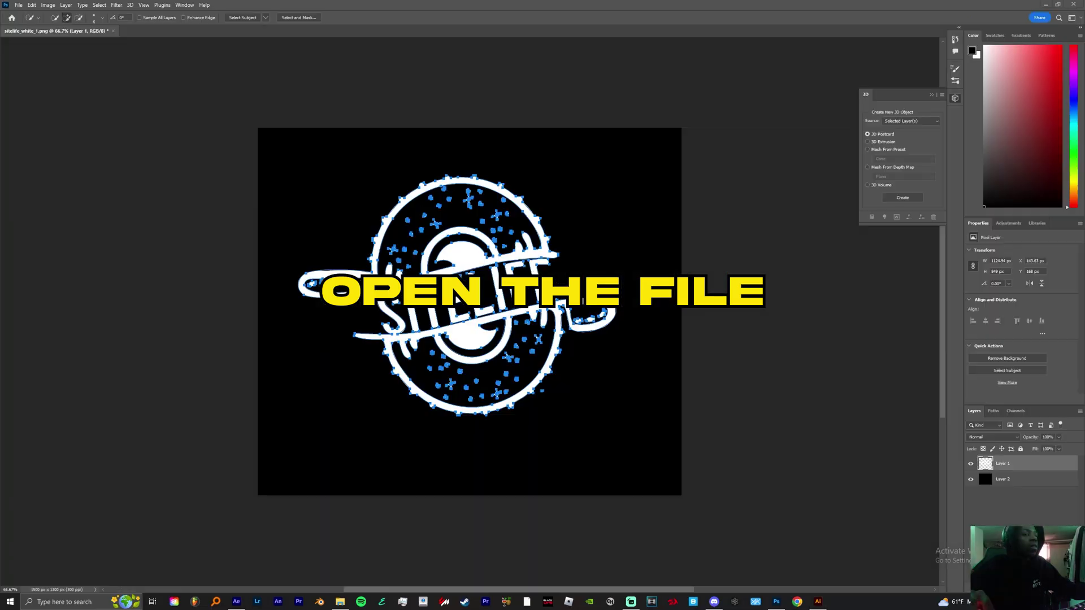
- Open sitelife_white_1.ai from the desktop in Illustrator, creating artboards for Legacy Artboard and Crop Area(s)
double_click(175, 62)
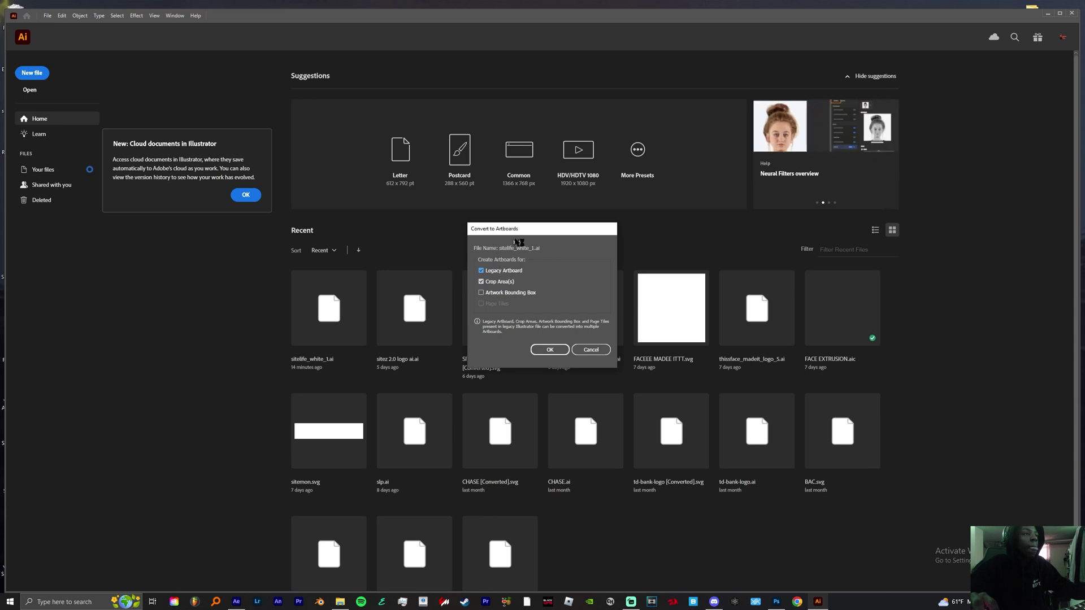
click(550, 349)
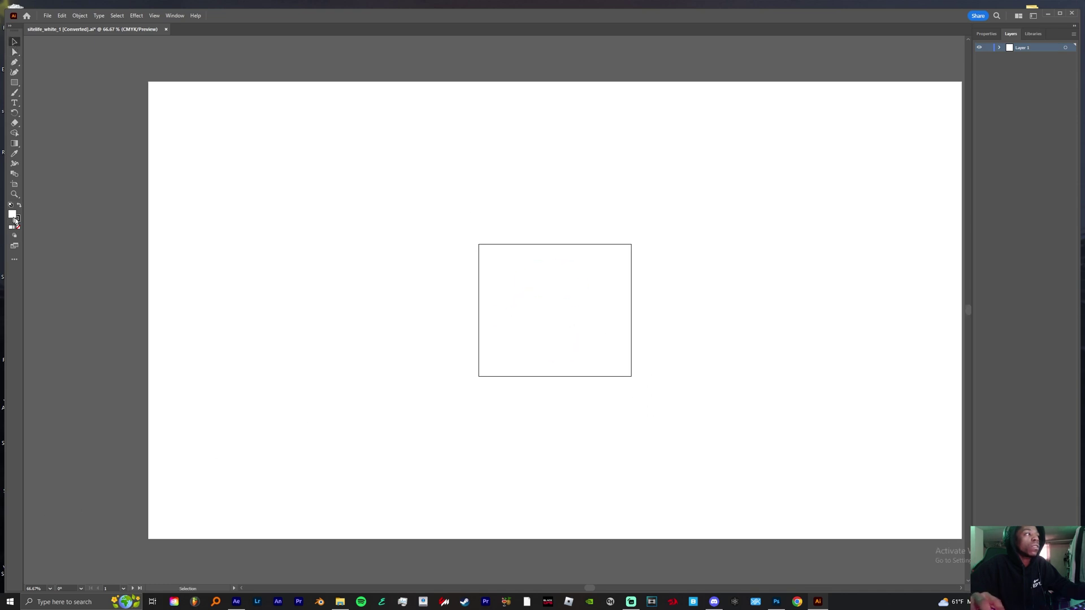
- Select all the logo paths on the inner artboard and copy them
mouse_move(545, 320)
mouse_down()
mouse_move(562, 320)
mouse_move(532, 318)
mouse_up()
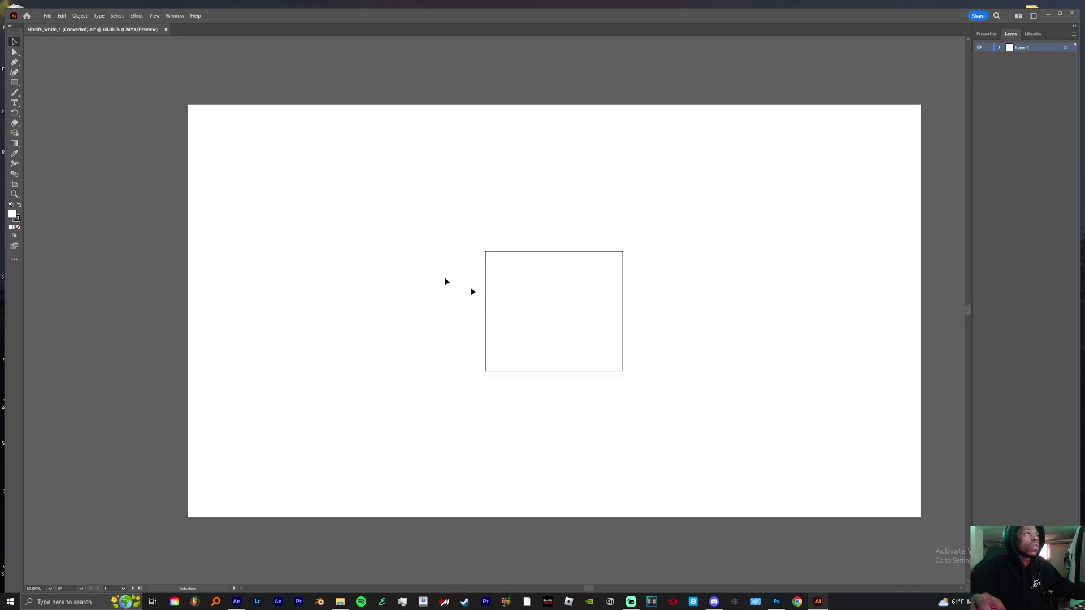
drag(460, 247, 714, 436)
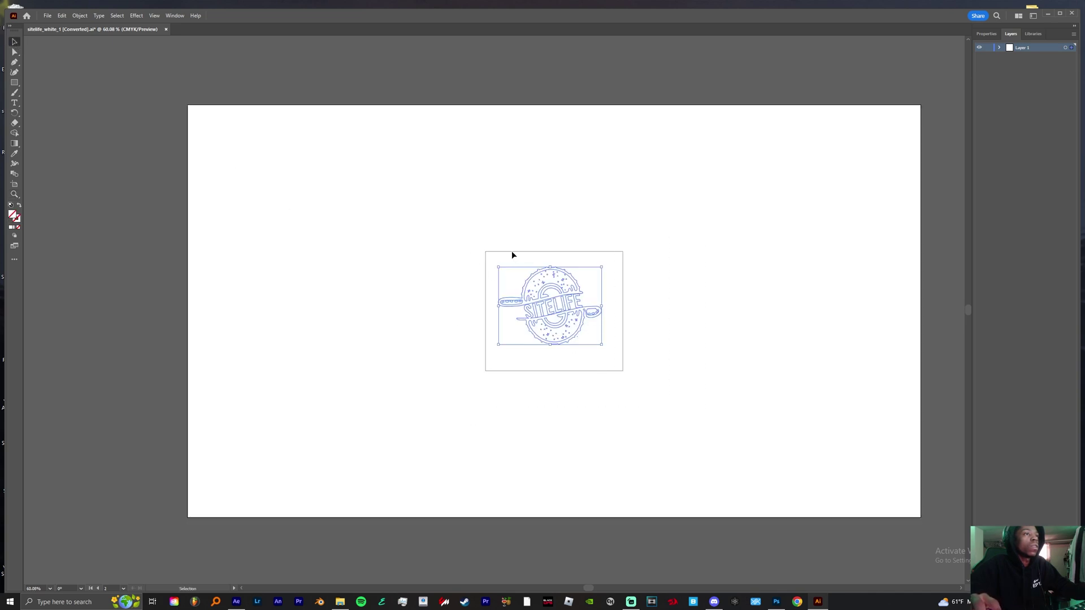
drag(465, 234, 675, 424)
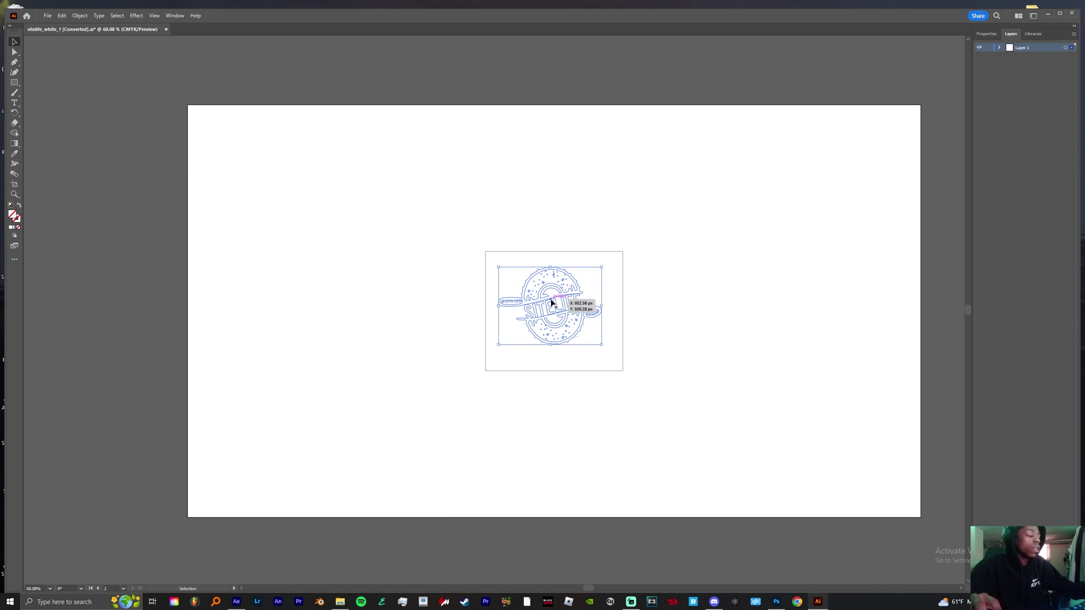
key(a)
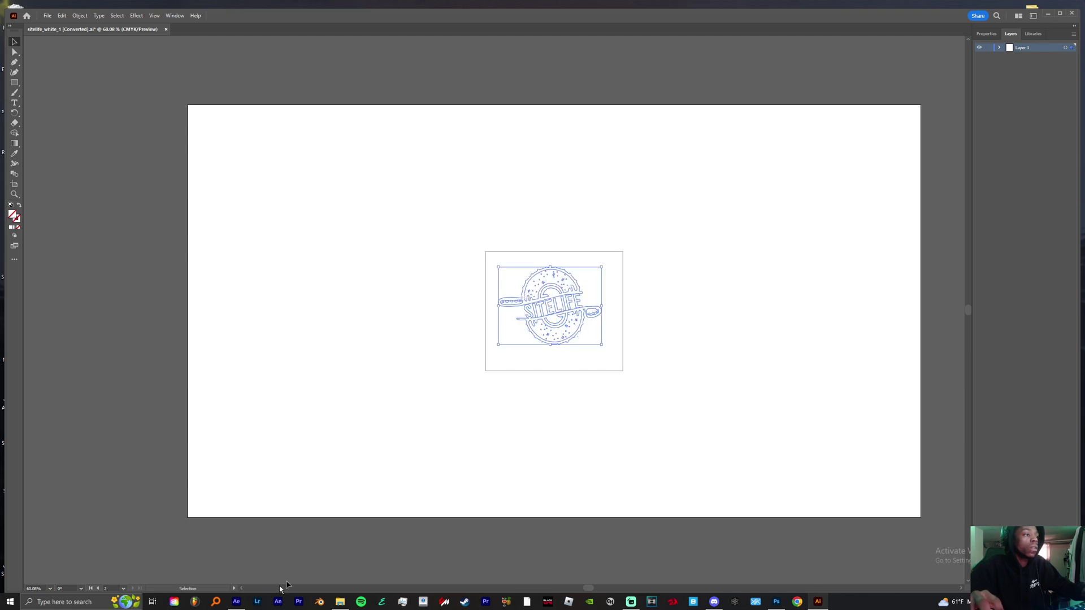
- Switch to After Effects and create a white solid of 3840 x 2160 px in Comp 1
click(237, 602)
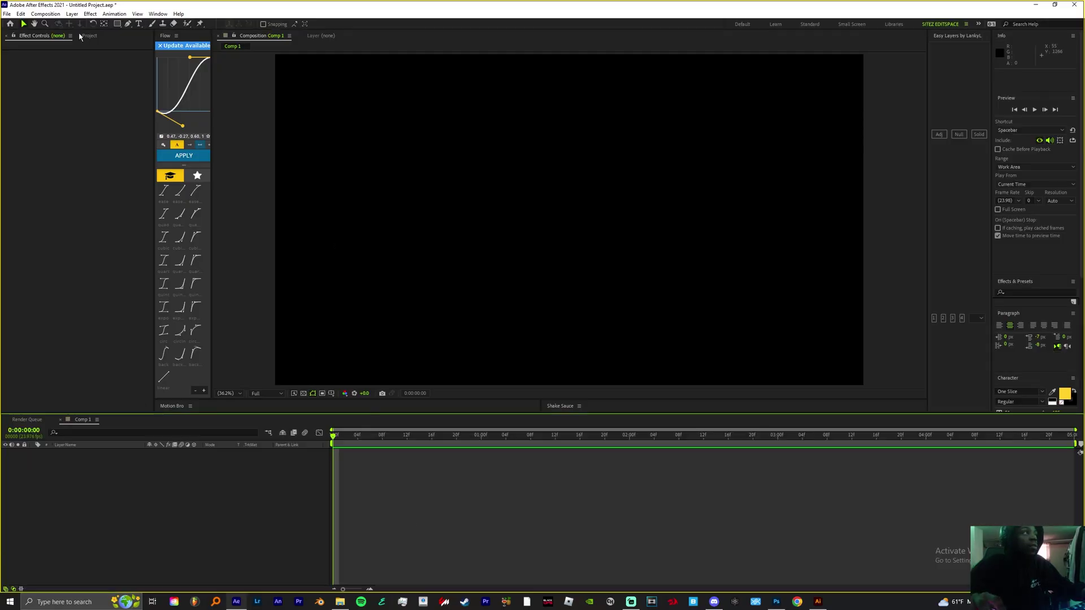
click(72, 14)
mouse_move(142, 24)
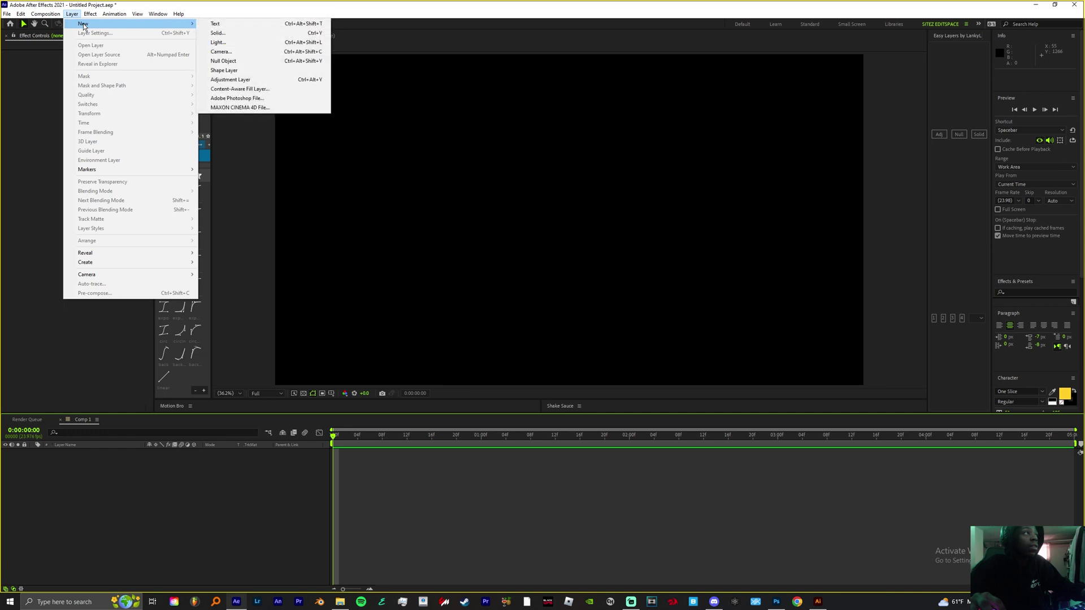
click(223, 33)
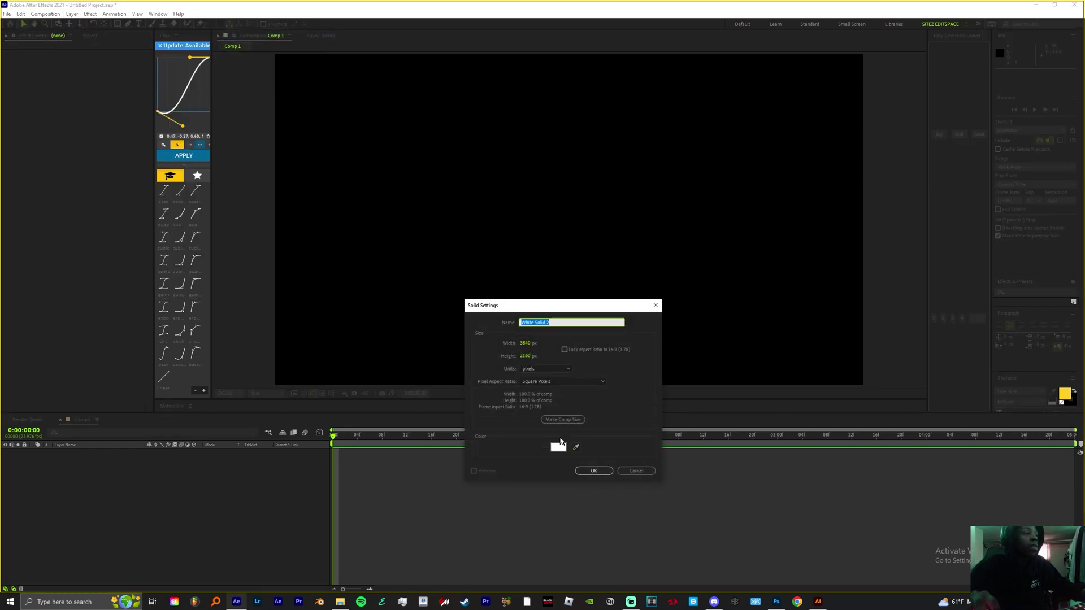
click(558, 447)
key(Return)
key(Return)
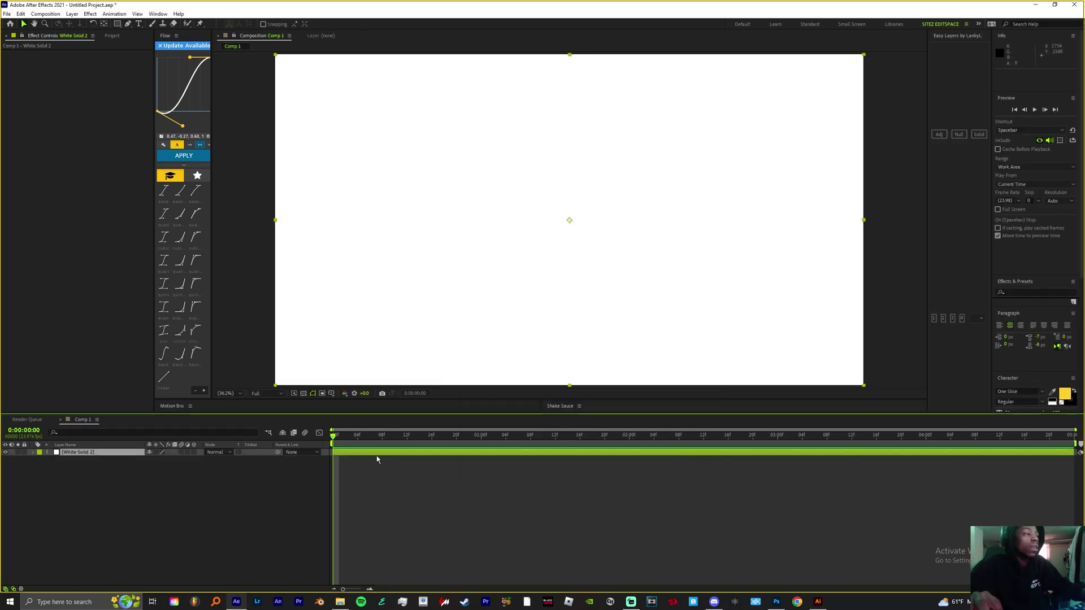
- Paste the copied logo paths onto the white solid as masks, and check the result with the layer deselected
key(ctrl+v)
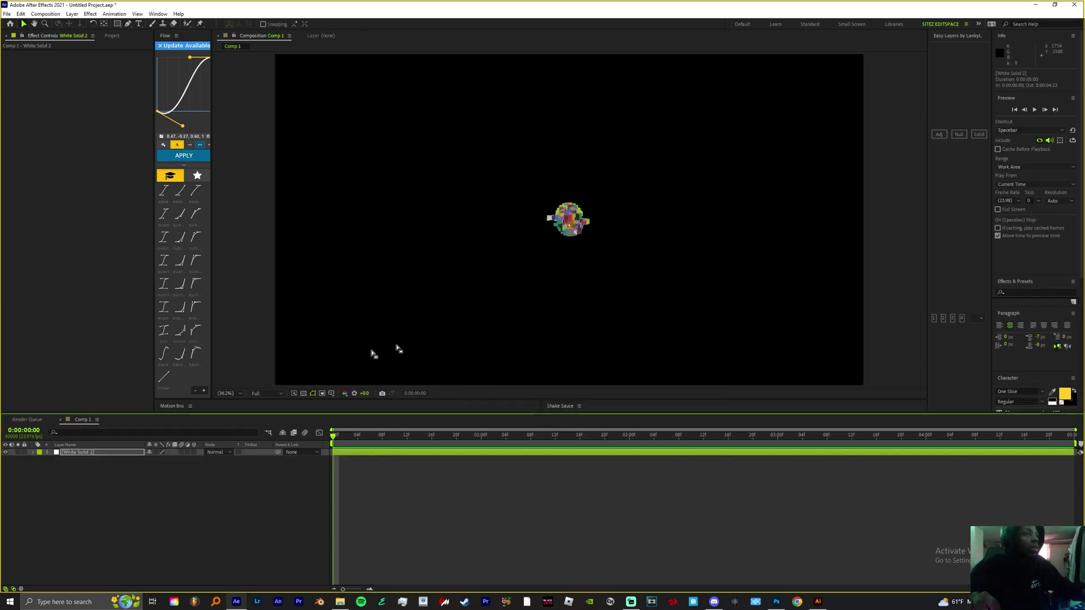
click(426, 551)
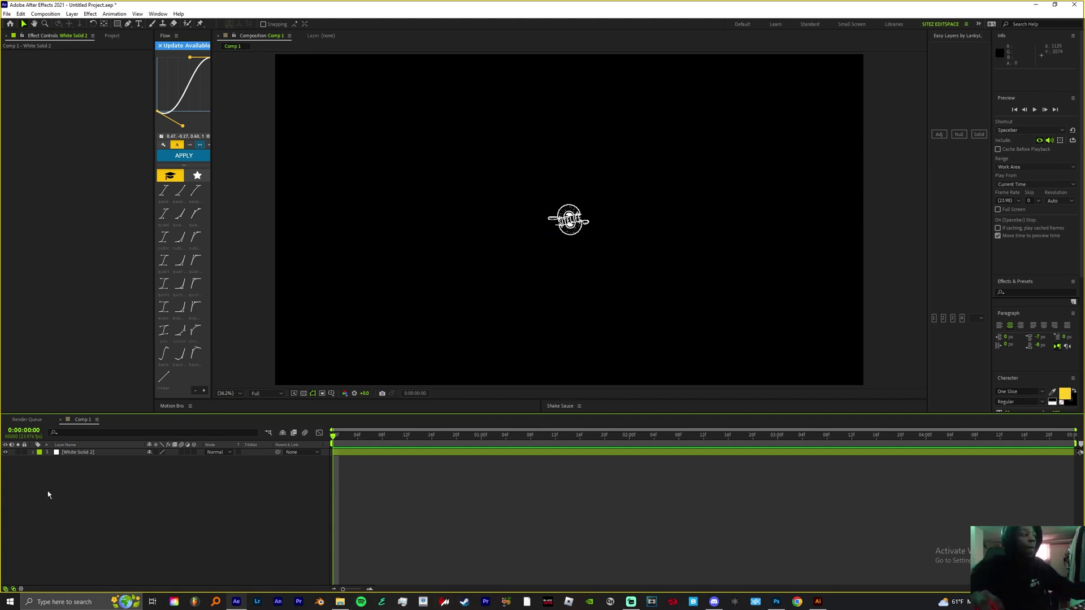
click(72, 455)
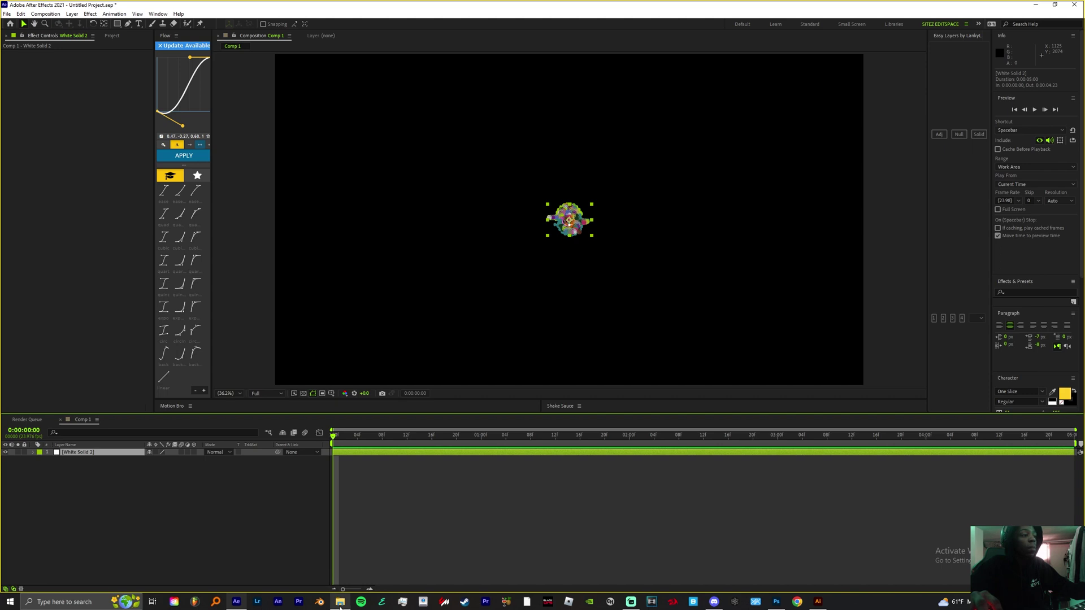
- Add sitelife_white_1.png from the file explorer to Comp 1 above the white solid, and reselect the solid
click(339, 602)
drag(500, 245, 461, 542)
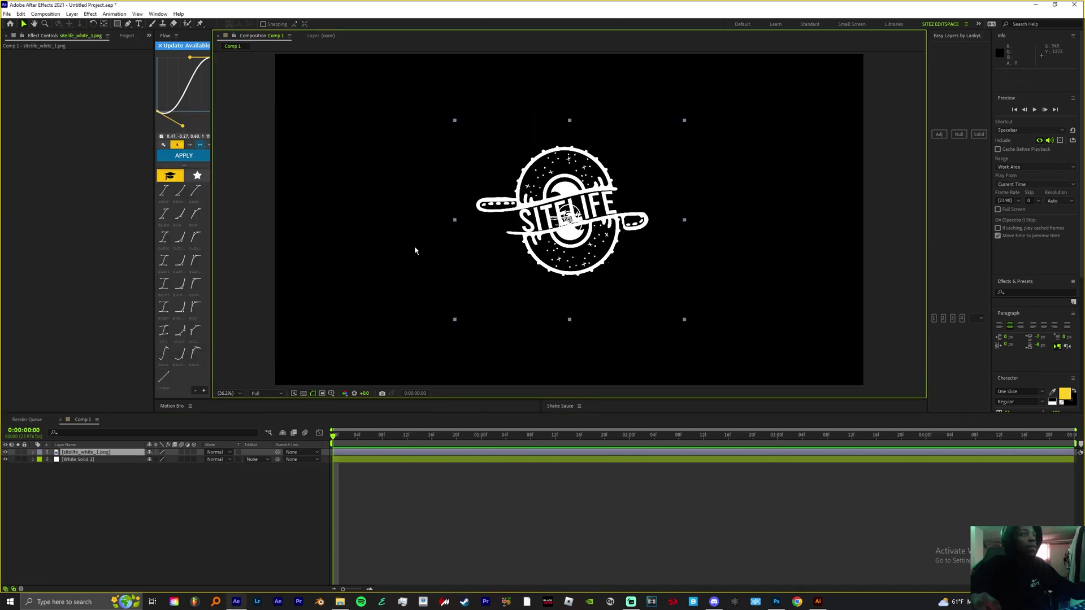
click(76, 459)
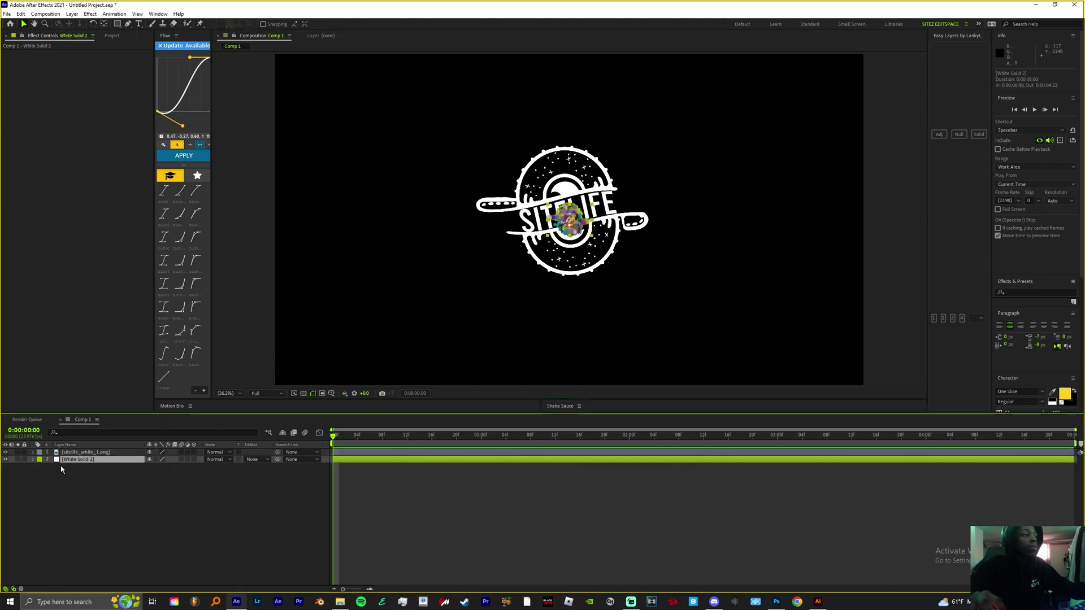
- Move the white solid above the logo image and enlarge it to 465% scale to match the logo underneath
key(ctrl+])
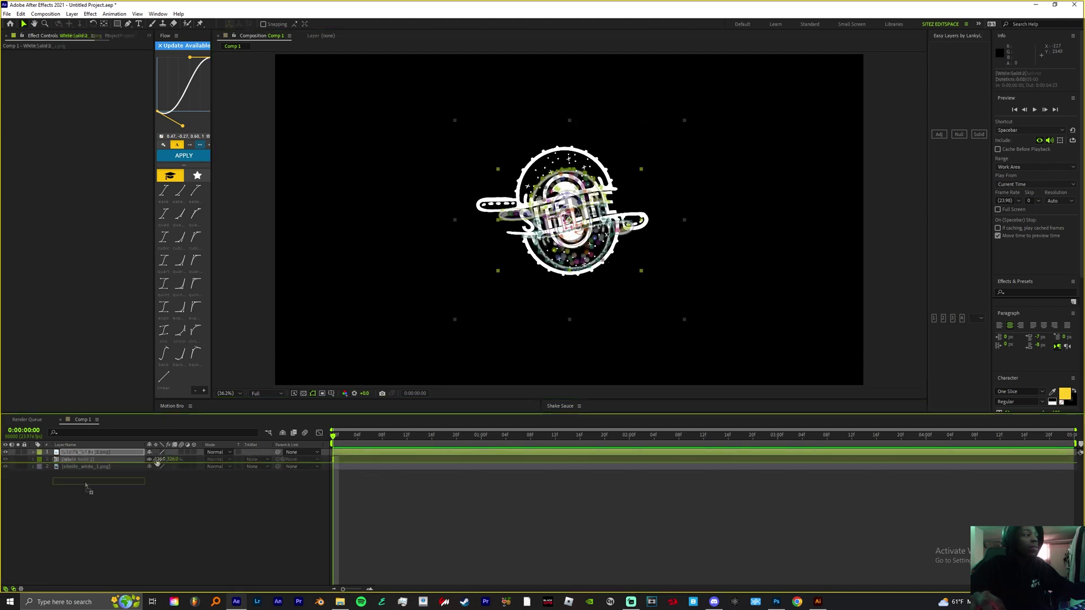
key(s)
drag(217, 472, 282, 576)
scroll(565, 154, up, 3)
scroll(570, 155, down, 1)
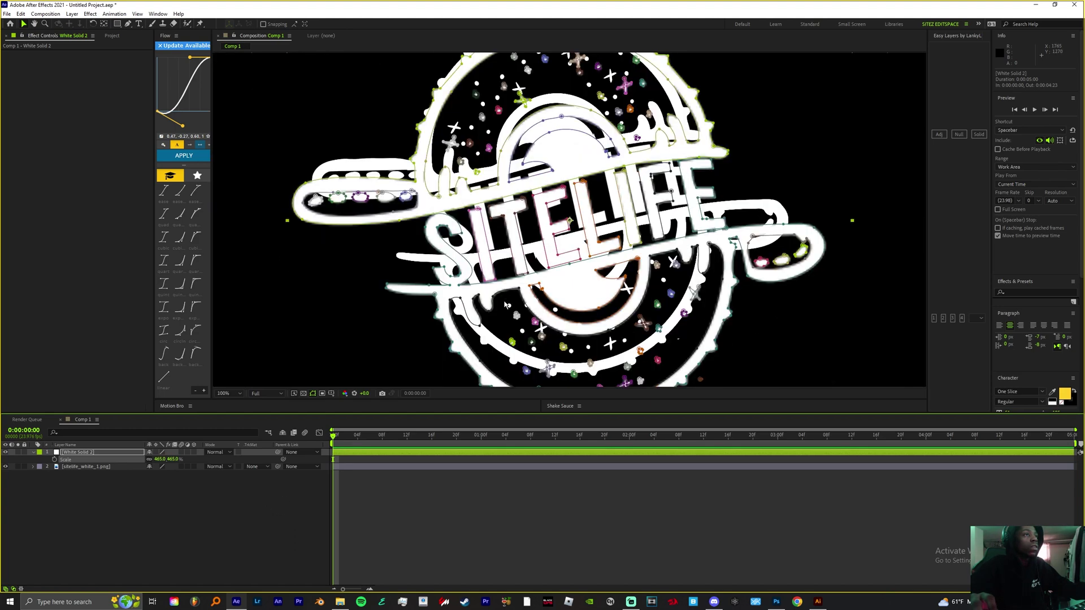
- Reposition the white solid and adjust its scale to 420% so its masks line up with the logo image
click(567, 161)
drag(567, 158, 583, 139)
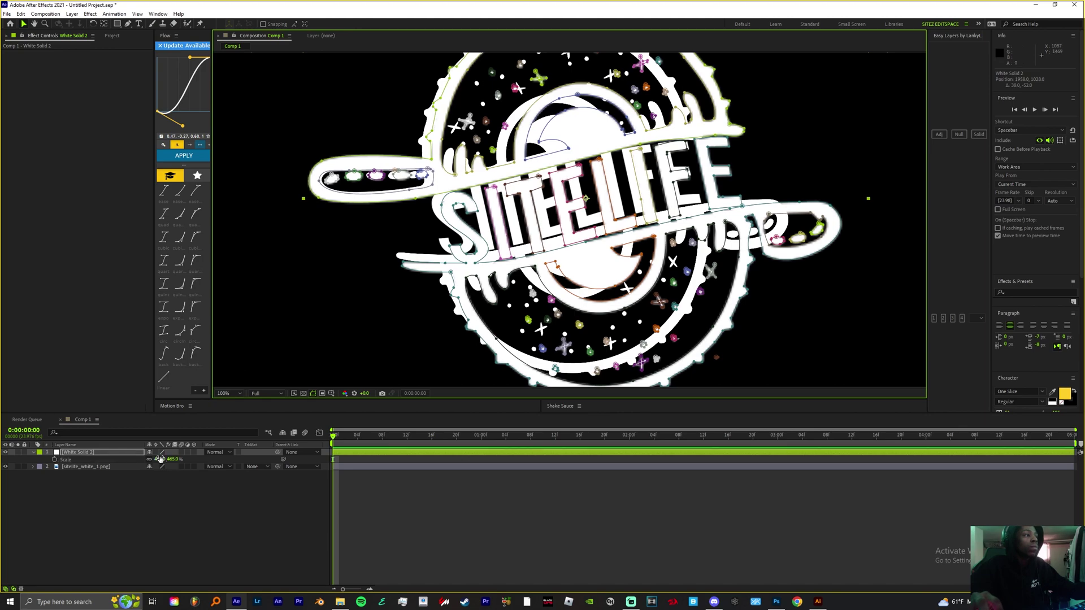
mouse_move(160, 458)
mouse_down()
mouse_move(135, 459)
mouse_move(176, 460)
mouse_move(141, 459)
mouse_up()
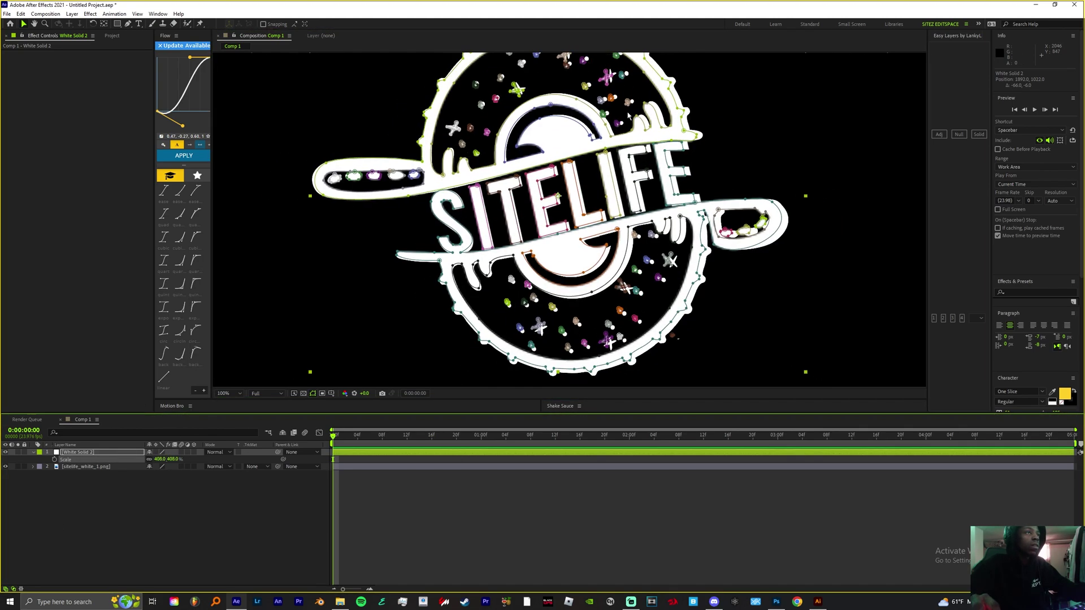
drag(627, 115, 628, 117)
drag(169, 460, 174, 460)
drag(631, 265, 630, 266)
drag(174, 459, 177, 459)
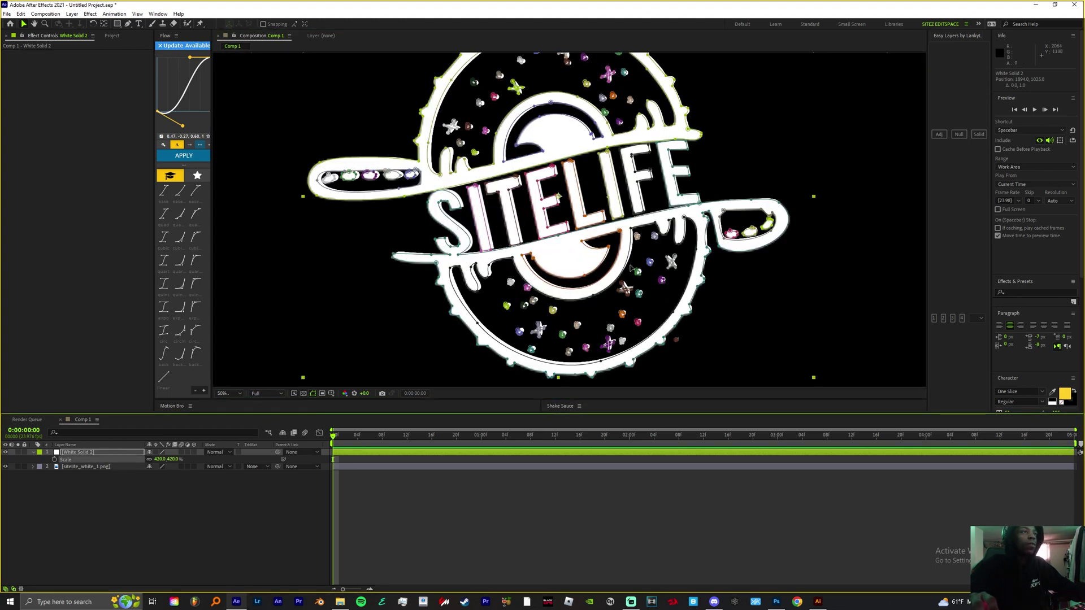
click(553, 566)
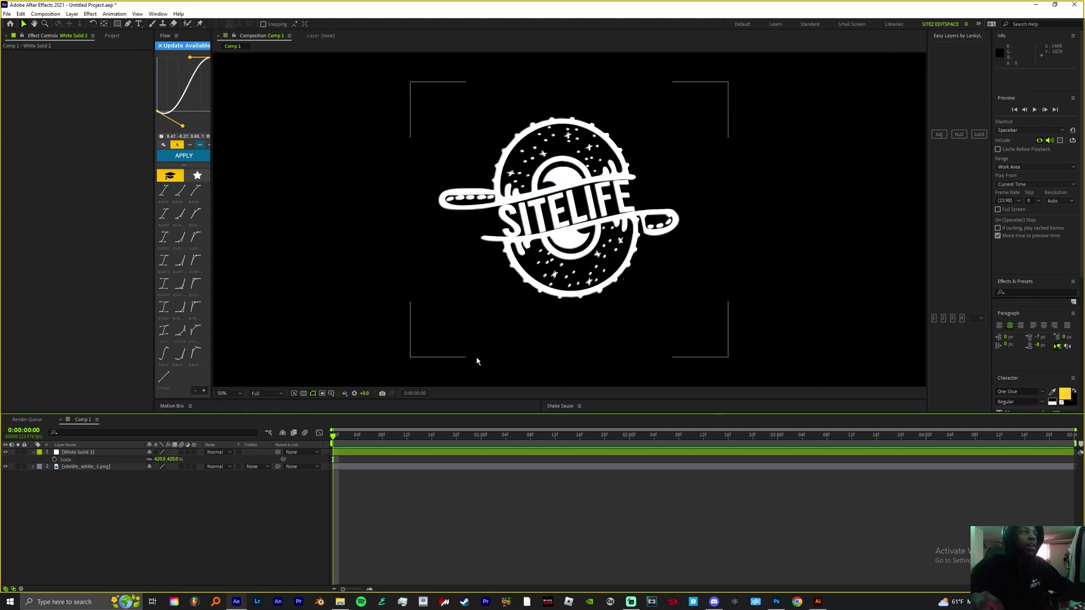
- Trim the start of sitelife_white_1.png to 0:00:02:10 and select the white solid
click(90, 467)
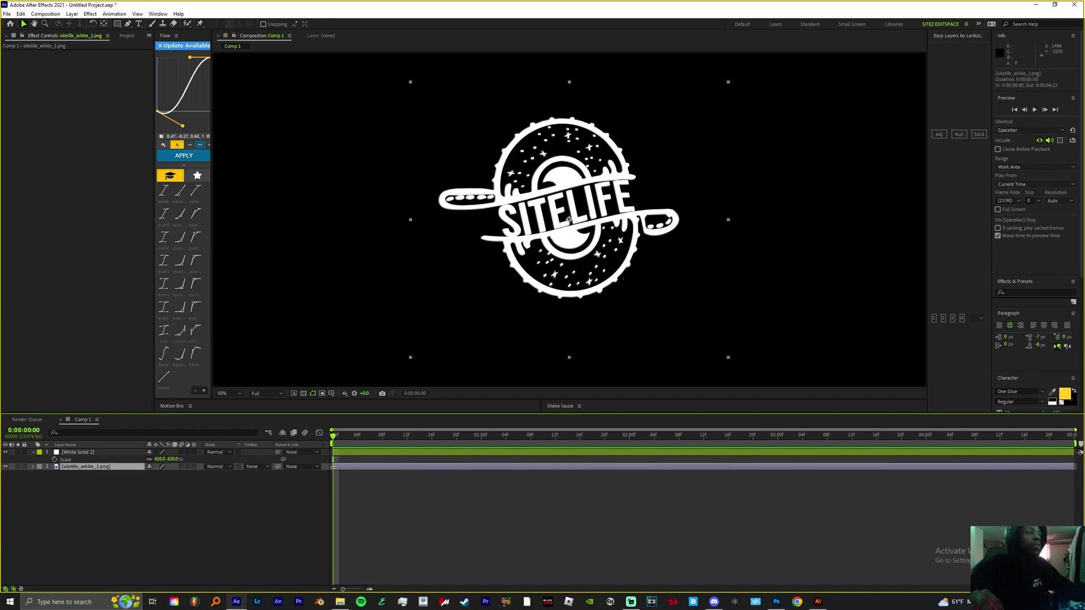
mouse_move(334, 467)
mouse_down()
mouse_move(701, 468)
mouse_move(686, 472)
mouse_move(684, 454)
mouse_move(719, 453)
mouse_move(332, 455)
mouse_up()
click(348, 453)
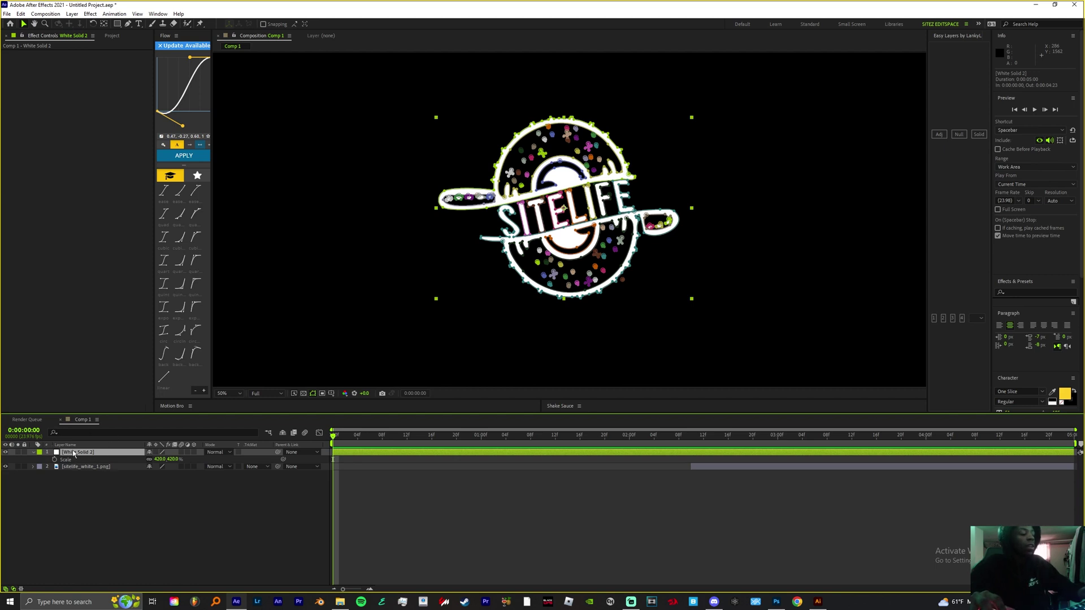
- Apply the Stroke effect to the white solid with All Masks, End at 0% and the paint style On Transparent
key(ctrl+space)
text(streo)
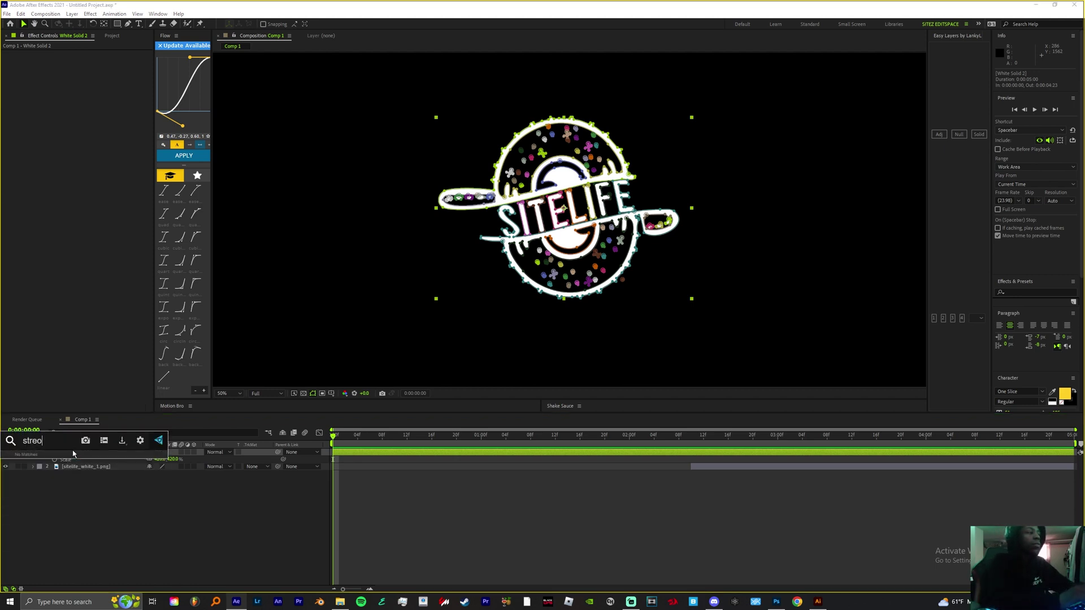
text(ke)
key(BackSpace)
key(BackSpace)
key(BackSpace)
key(BackSpace)
key(BackSpace)
key(Return)
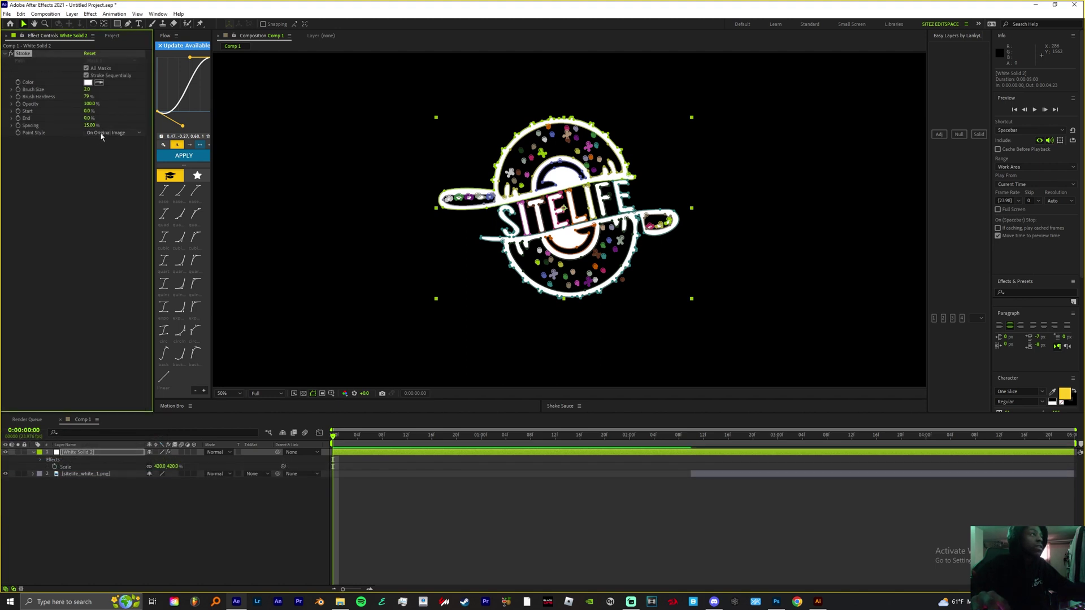
click(102, 134)
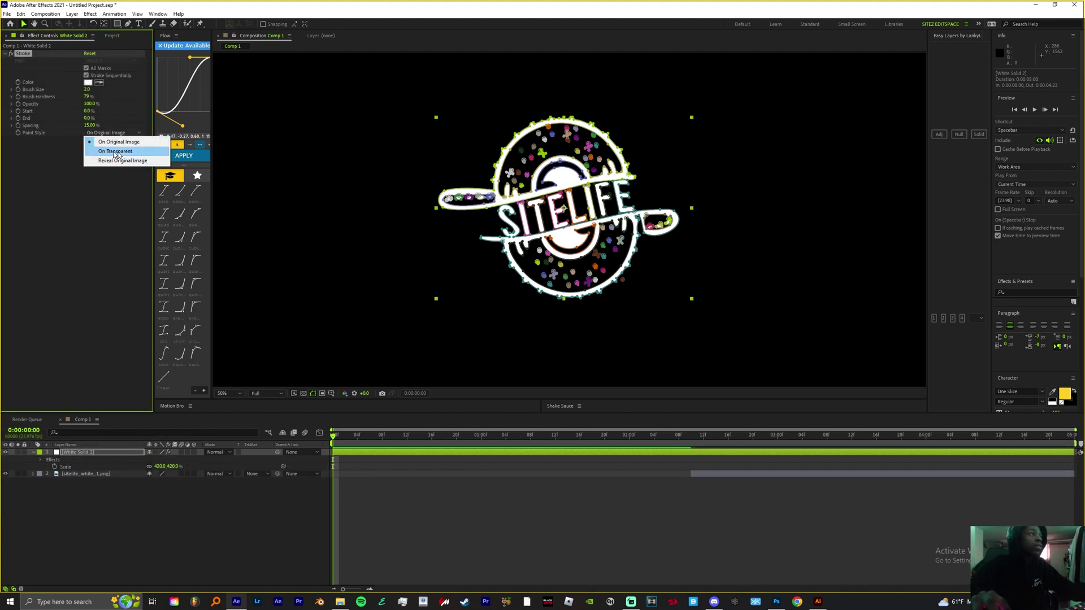
click(118, 151)
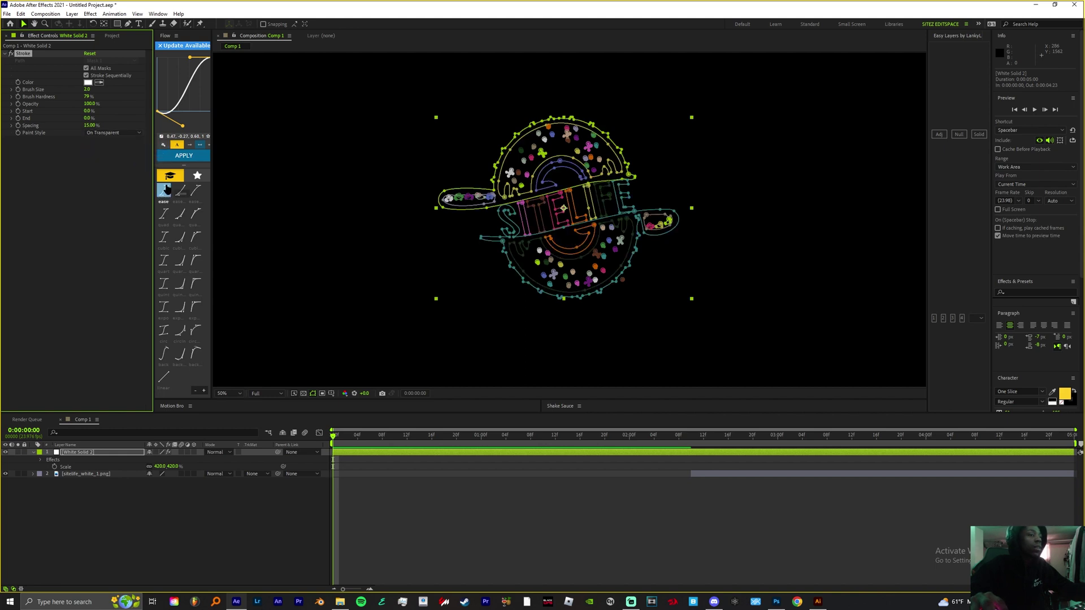
click(453, 510)
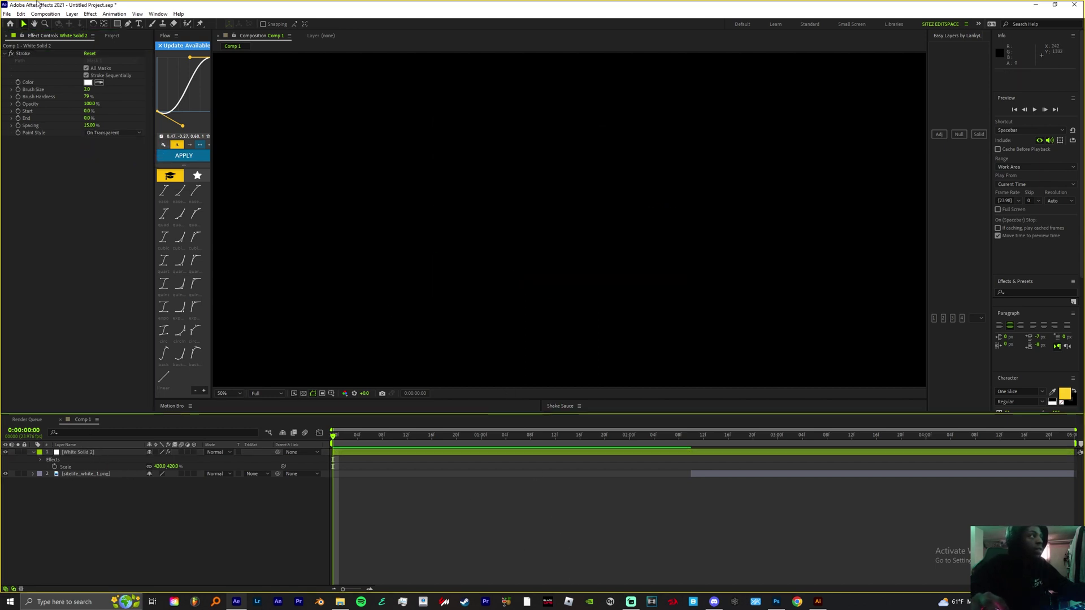
- Keyframe the Stroke effect's End from 0% at the start of the comp to 100% at 0:00:02:10
click(18, 120)
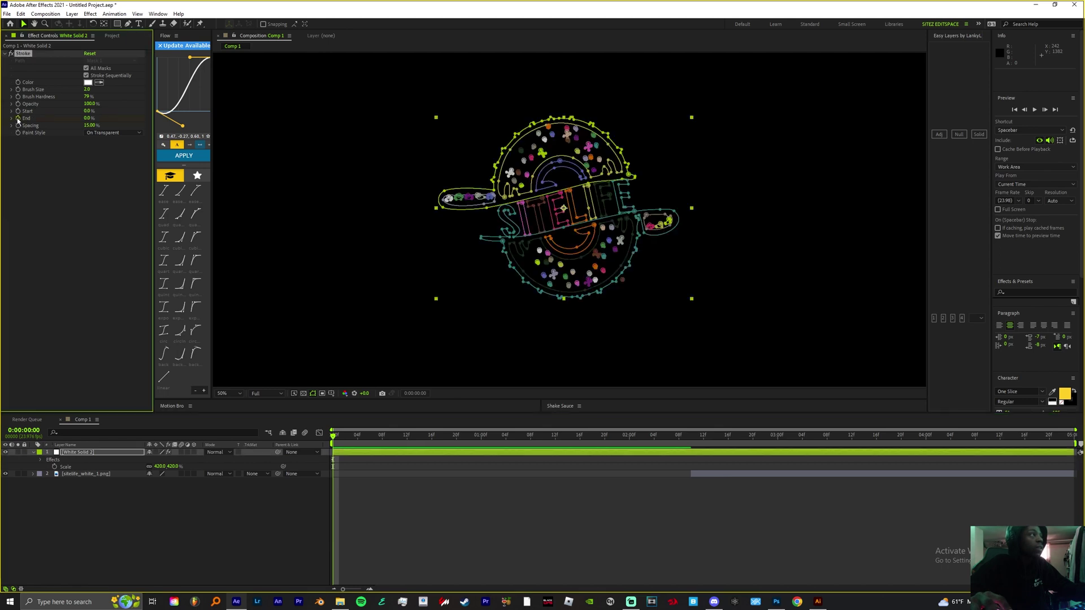
mouse_move(593, 449)
mouse_down()
mouse_move(574, 446)
mouse_move(759, 450)
mouse_move(728, 460)
mouse_up()
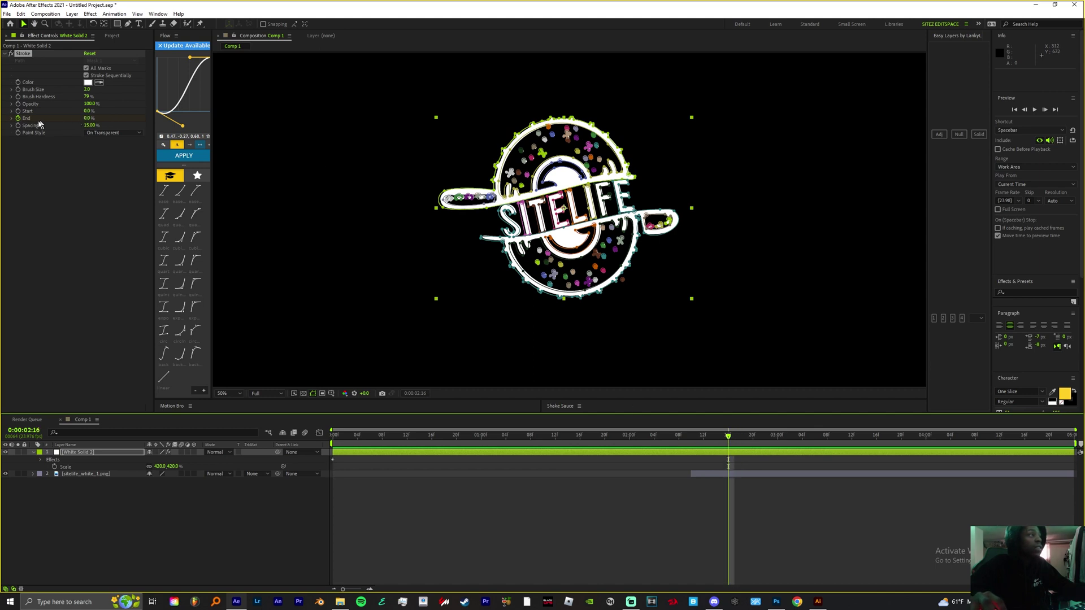
click(84, 120)
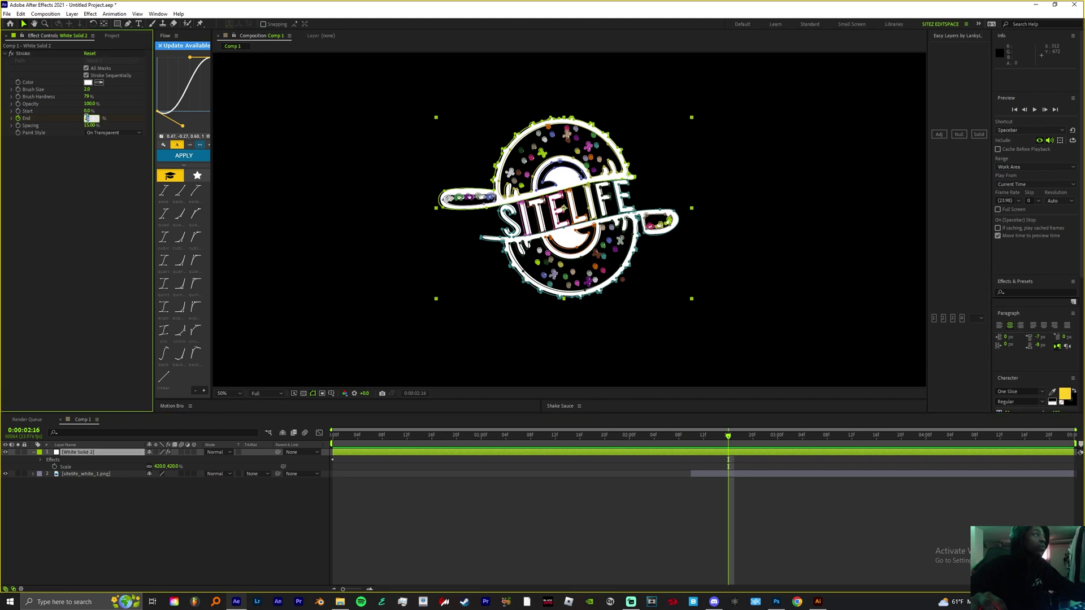
text(100)
key(Return)
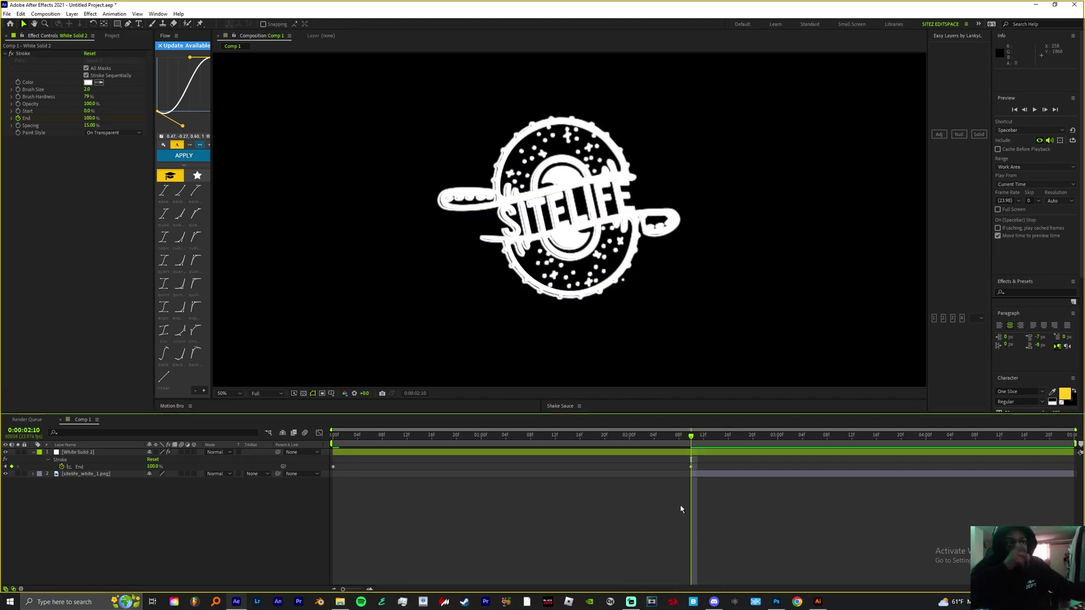
- Apply Easy Ease to both of the stroke's End keyframes
drag(707, 462, 315, 478)
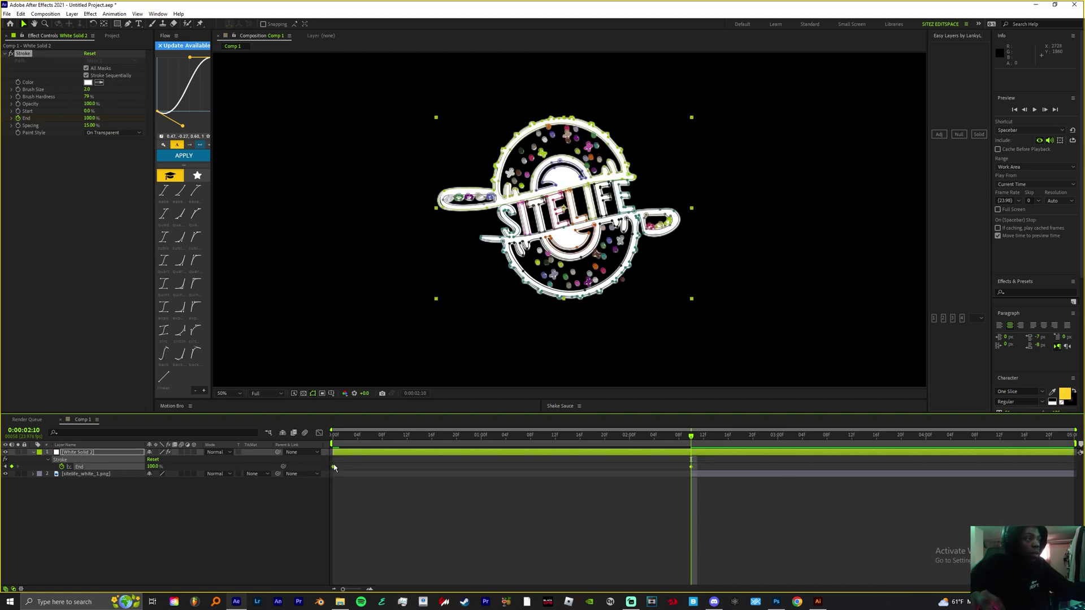
right_click(332, 467)
mouse_move(370, 575)
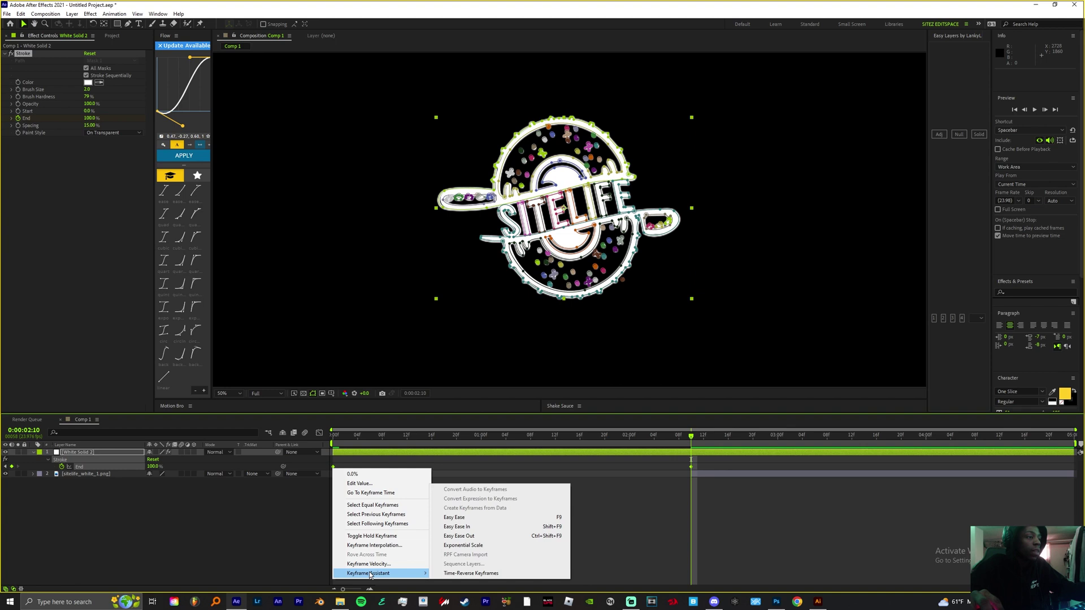
click(480, 519)
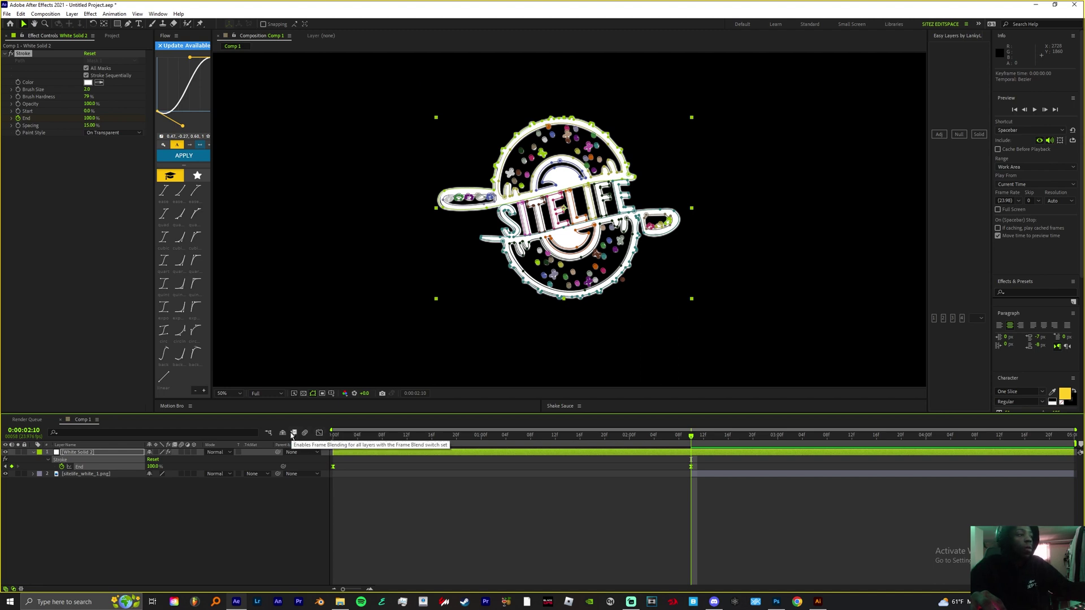
- Lengthen both ease handles of the End curve in the graph editor for a steeper middle, and preview the animation from the start
click(319, 433)
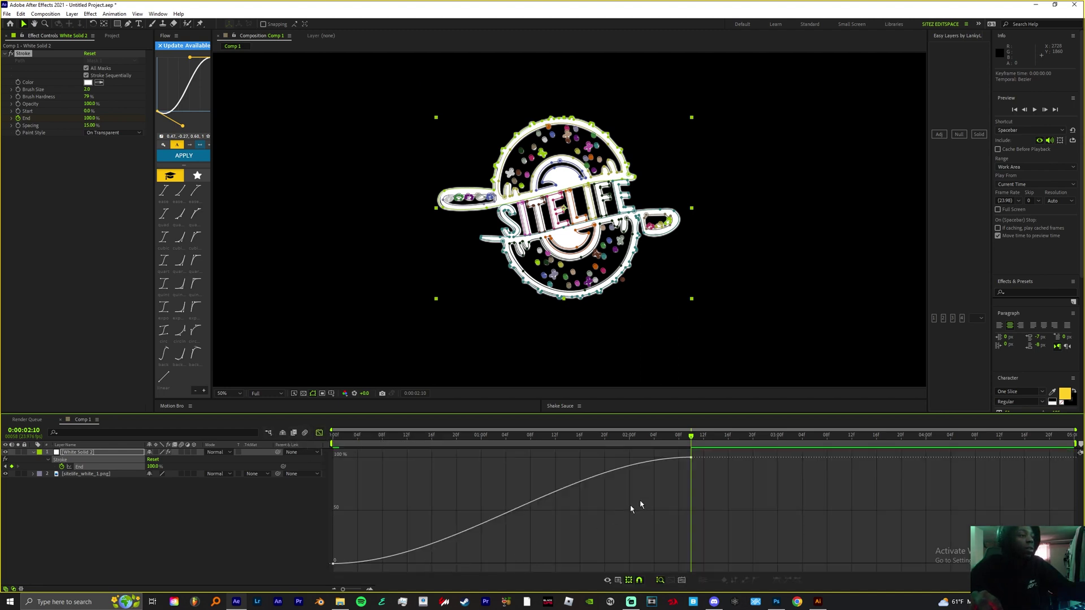
mouse_move(691, 458)
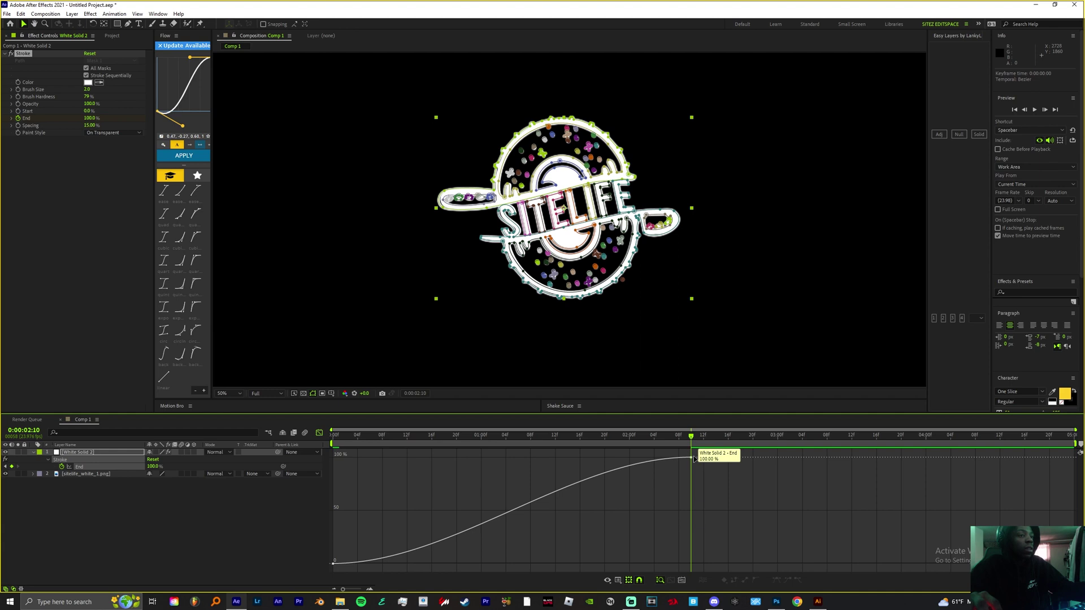
click(692, 458)
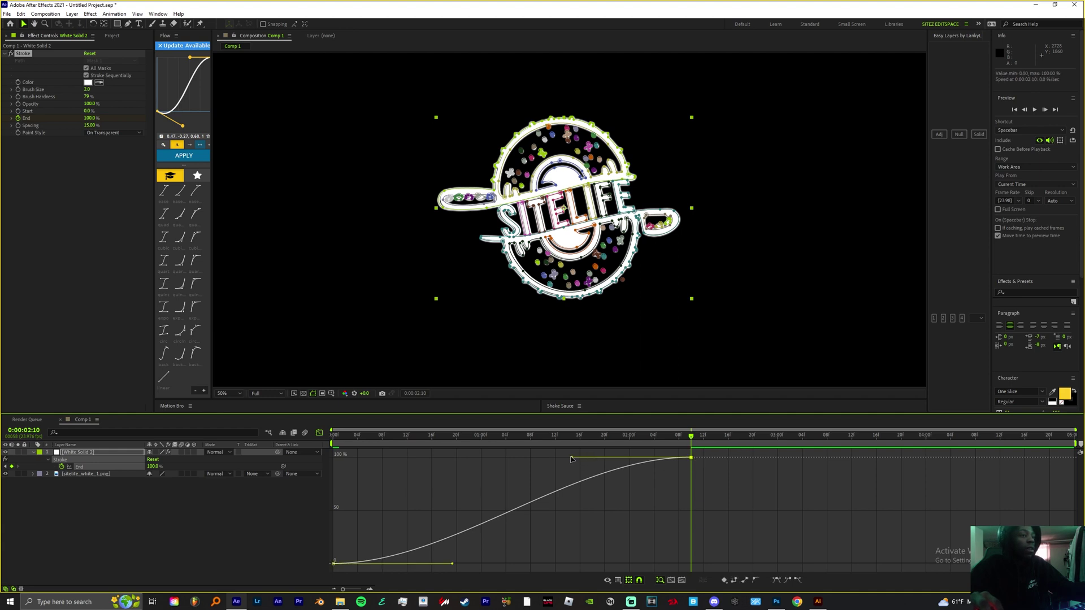
drag(570, 460, 493, 461)
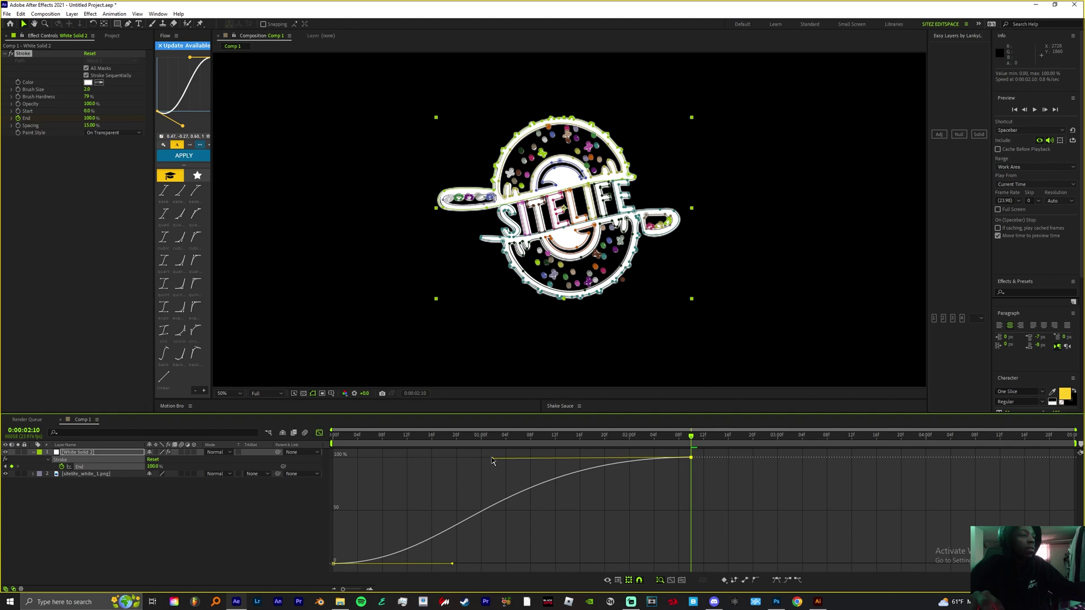
drag(491, 459, 497, 470)
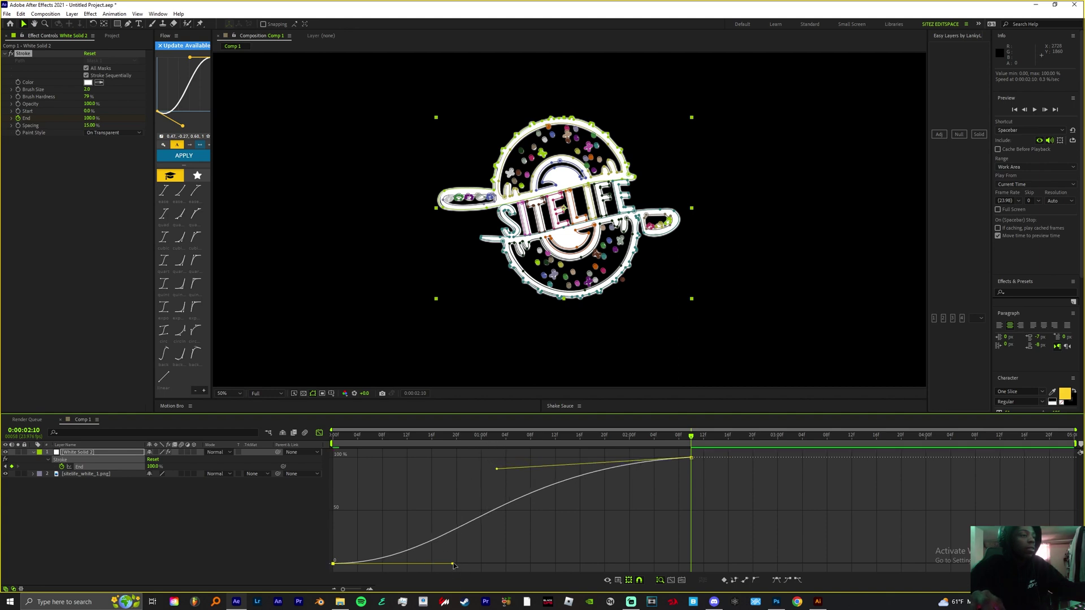
drag(452, 564, 572, 551)
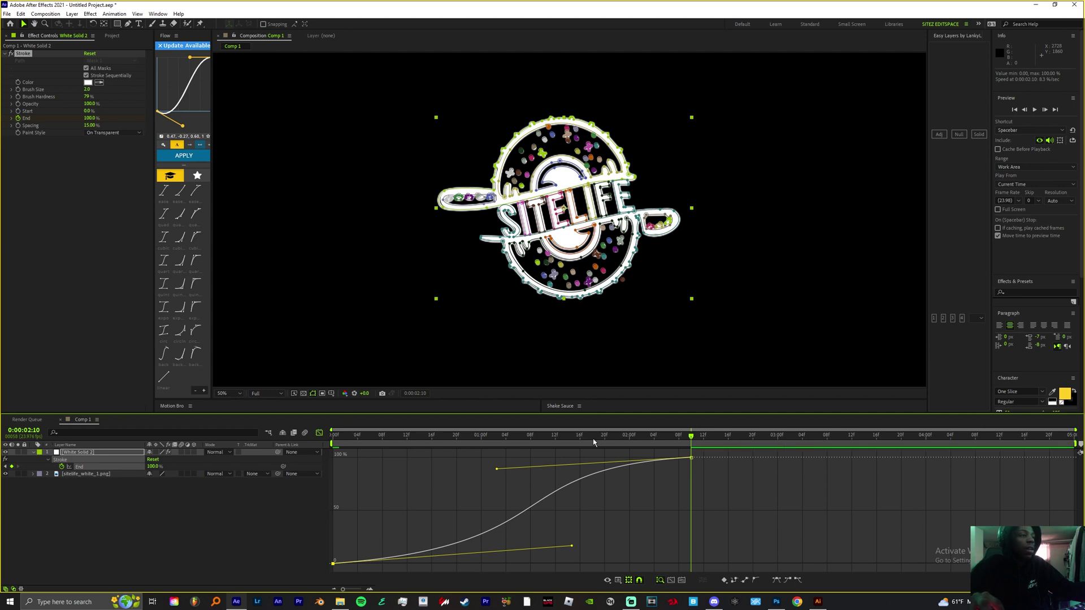
drag(385, 437, 331, 437)
key(space)
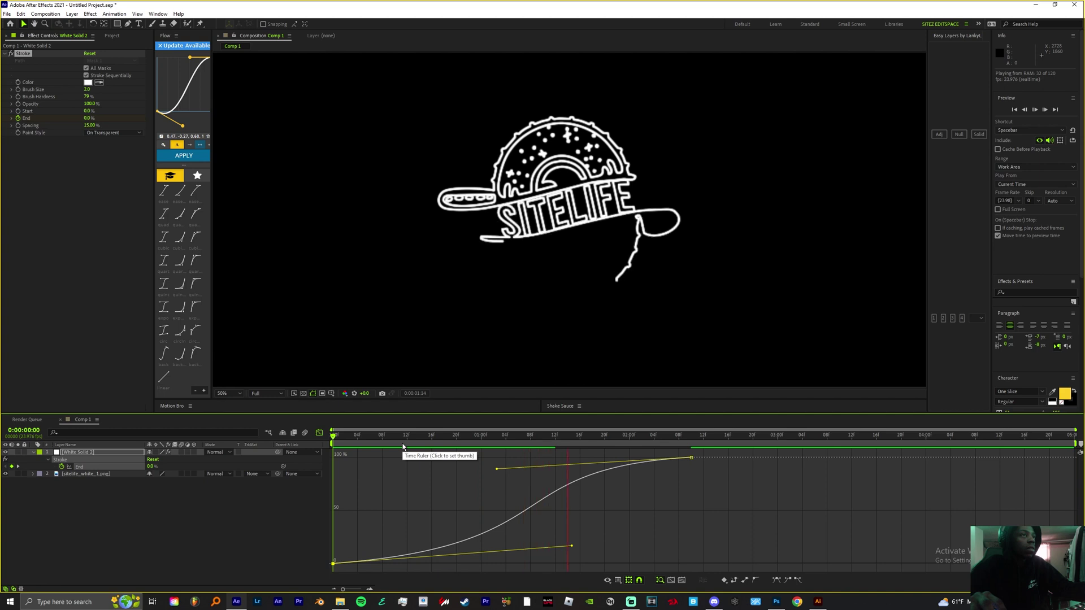
key(space)
- Extend and flatten the first End keyframe's ease handle for a slower start, and replay the animation from the beginning
click(574, 543)
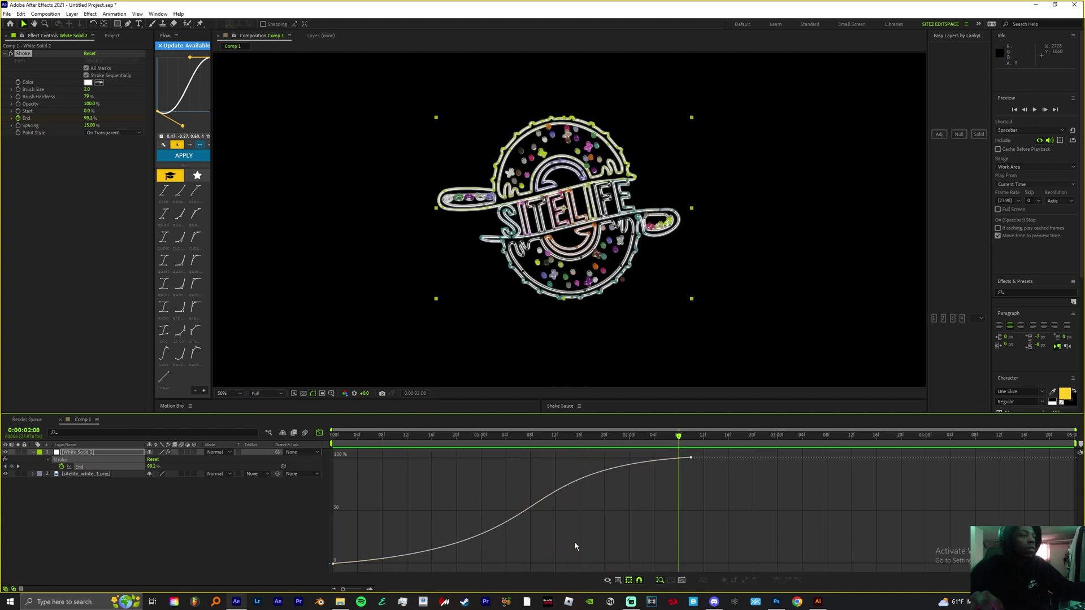
click(540, 502)
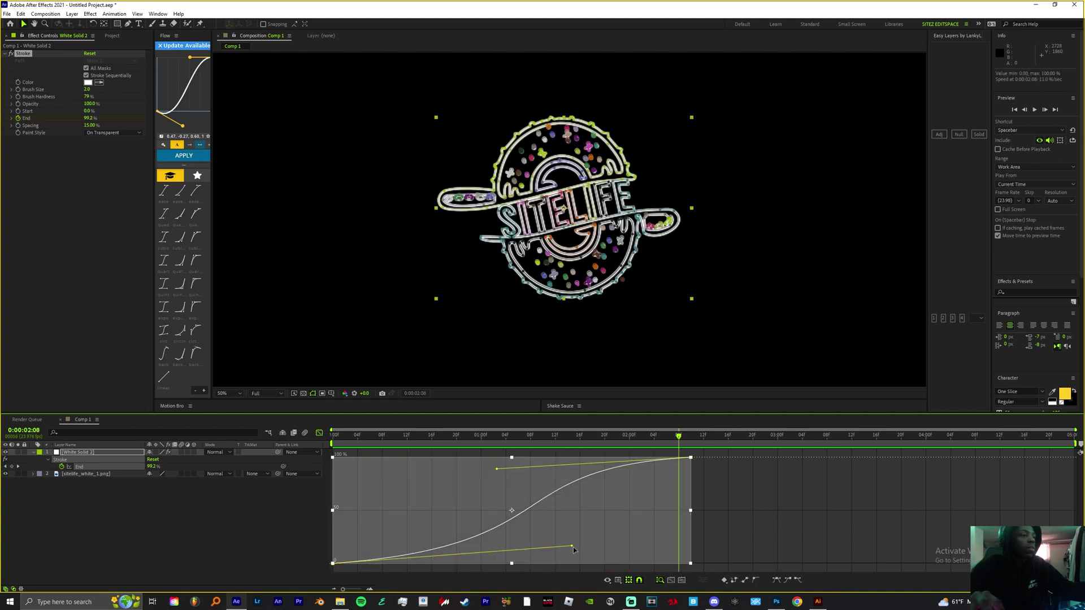
drag(600, 558, 607, 548)
key(space)
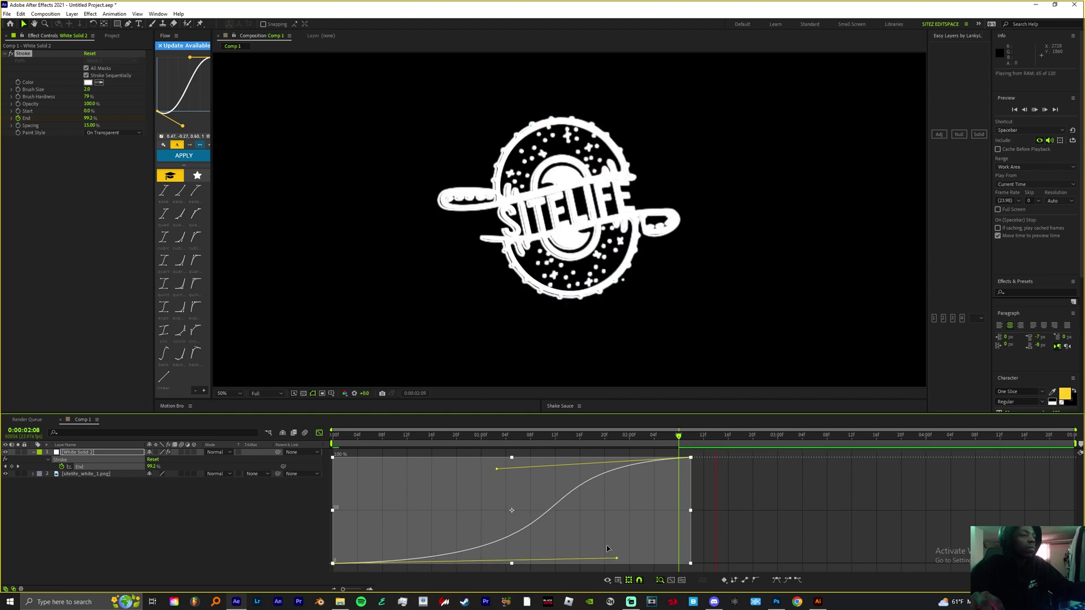
drag(532, 436, 331, 435)
key(space)
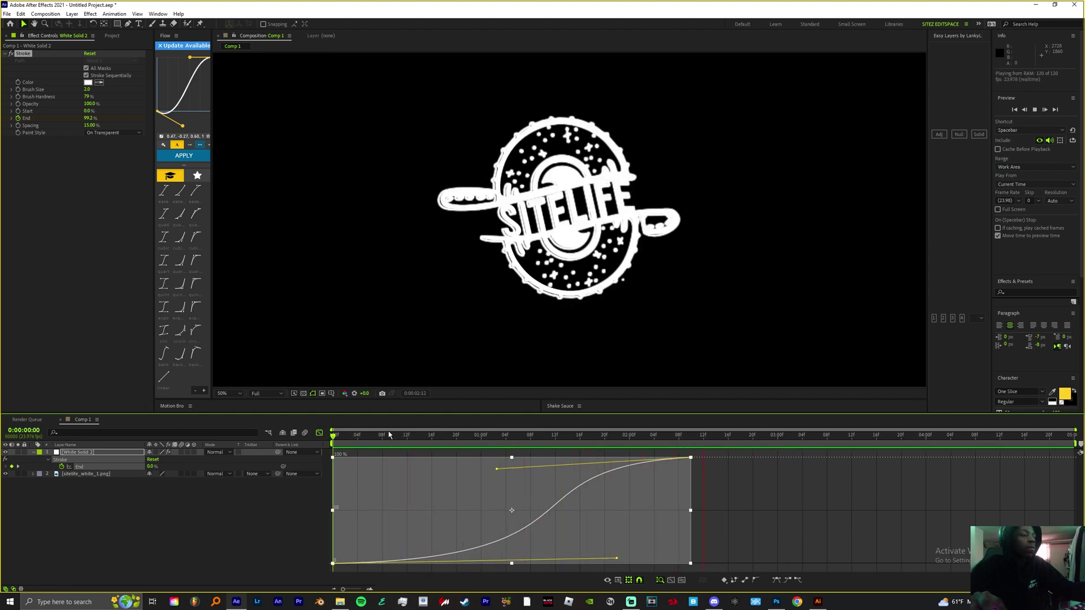
key(space)
- Close the graph editor, cut the white solid off at 0:00:02:10 so nothing of it remains after that, and select the logo image
click(319, 433)
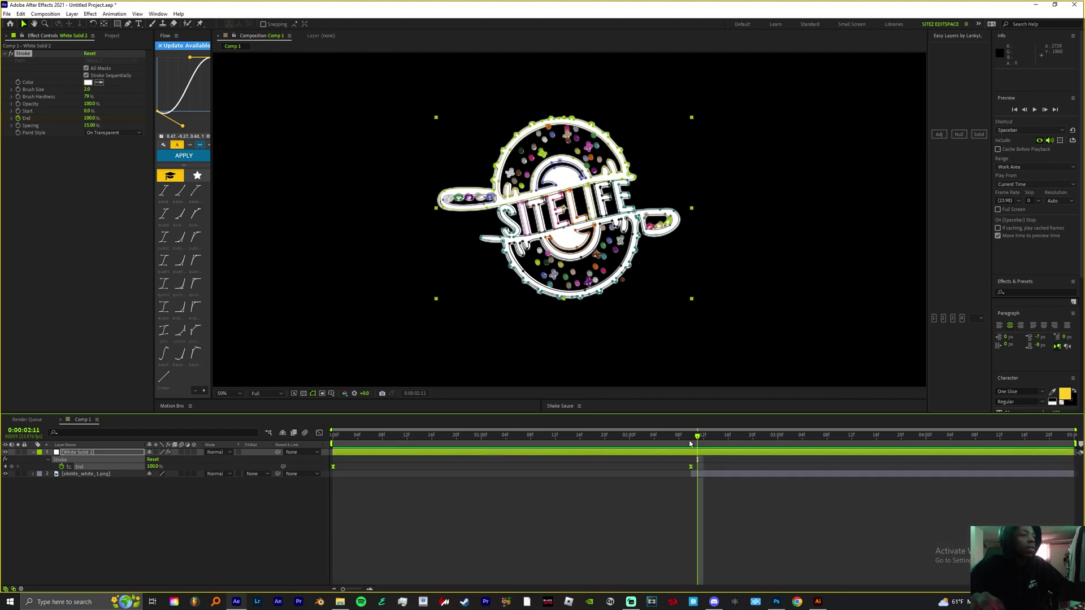
mouse_move(690, 444)
mouse_down()
mouse_move(389, 466)
mouse_move(694, 521)
mouse_move(774, 523)
mouse_move(692, 497)
mouse_move(694, 508)
mouse_up()
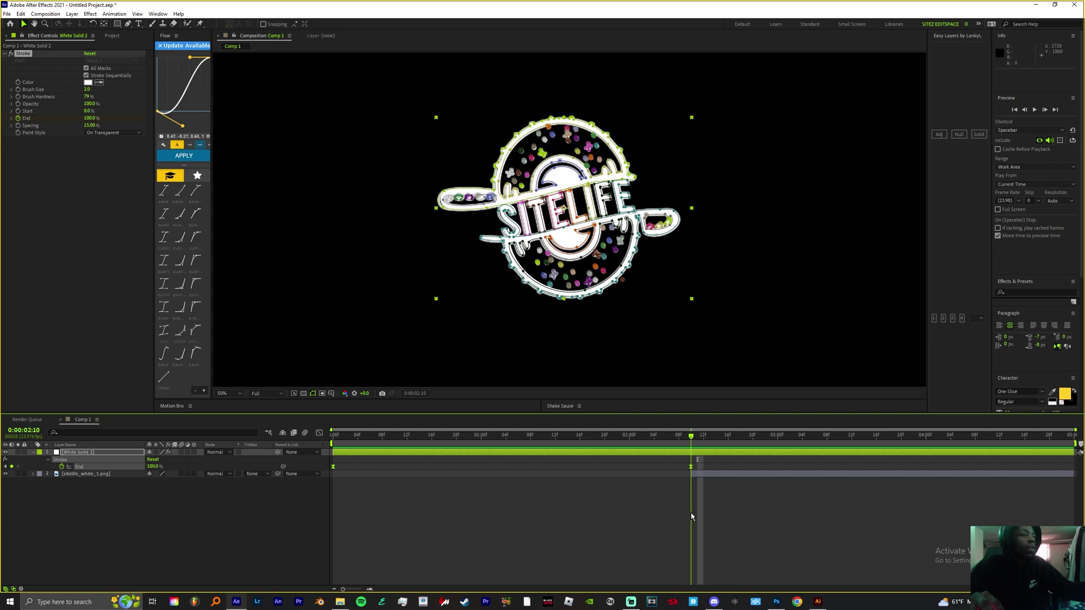
click(693, 456)
key(alt+])
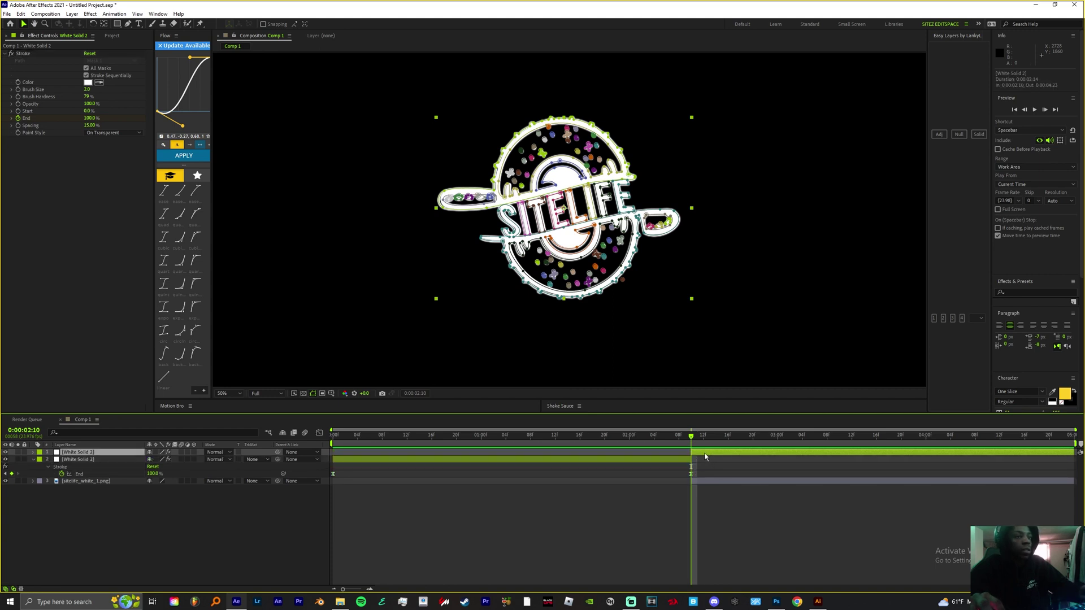
mouse_move(693, 437)
mouse_down()
mouse_move(686, 451)
mouse_move(700, 444)
mouse_move(763, 462)
mouse_move(743, 472)
mouse_up()
click(743, 474)
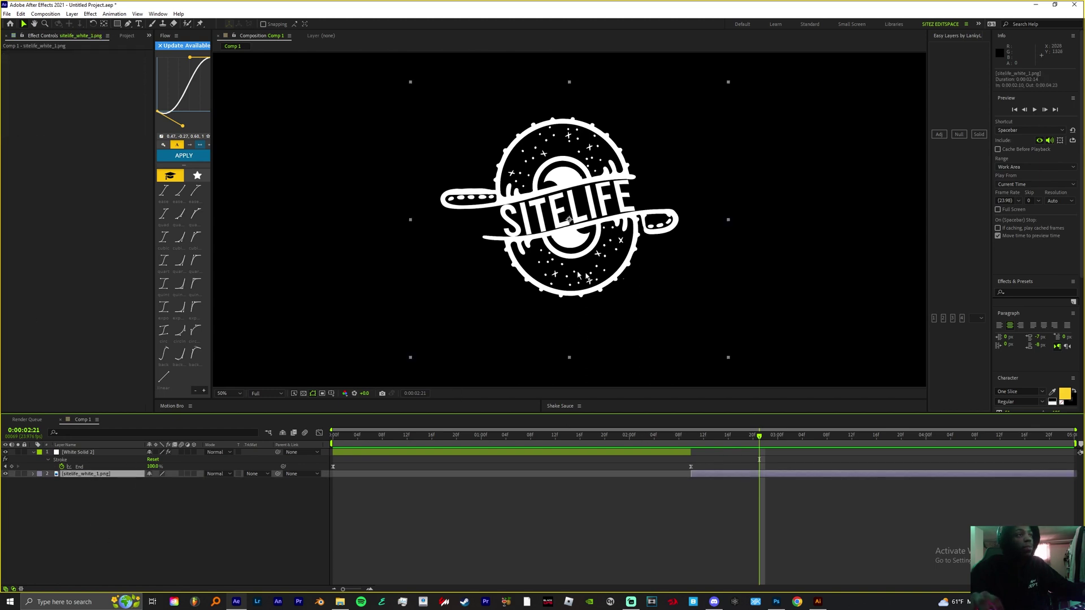
scroll(461, 157, up, 2)
scroll(541, 254, down, 4)
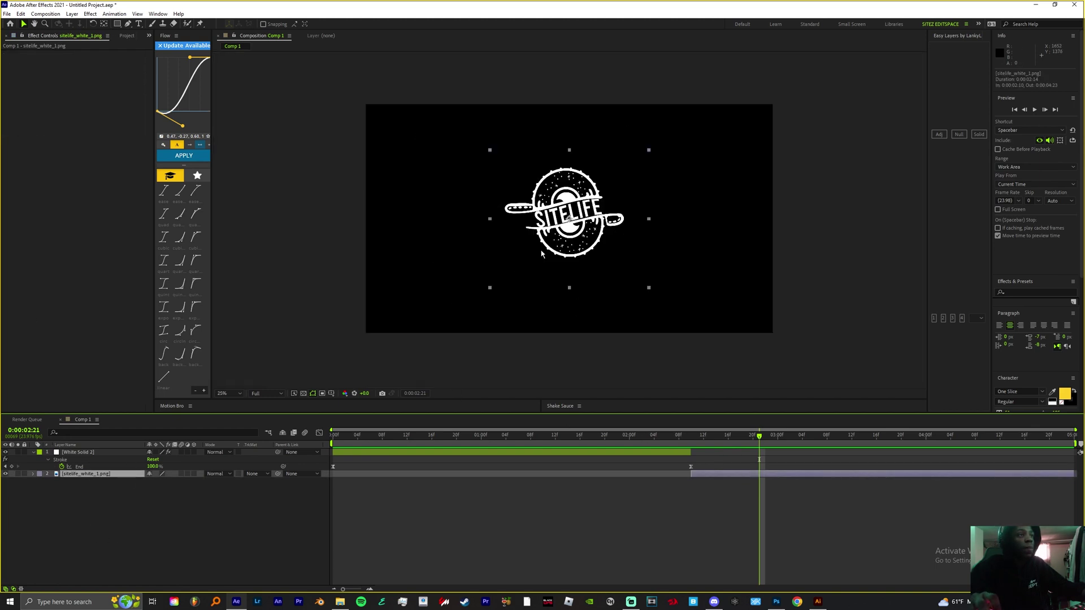
right_click(734, 473)
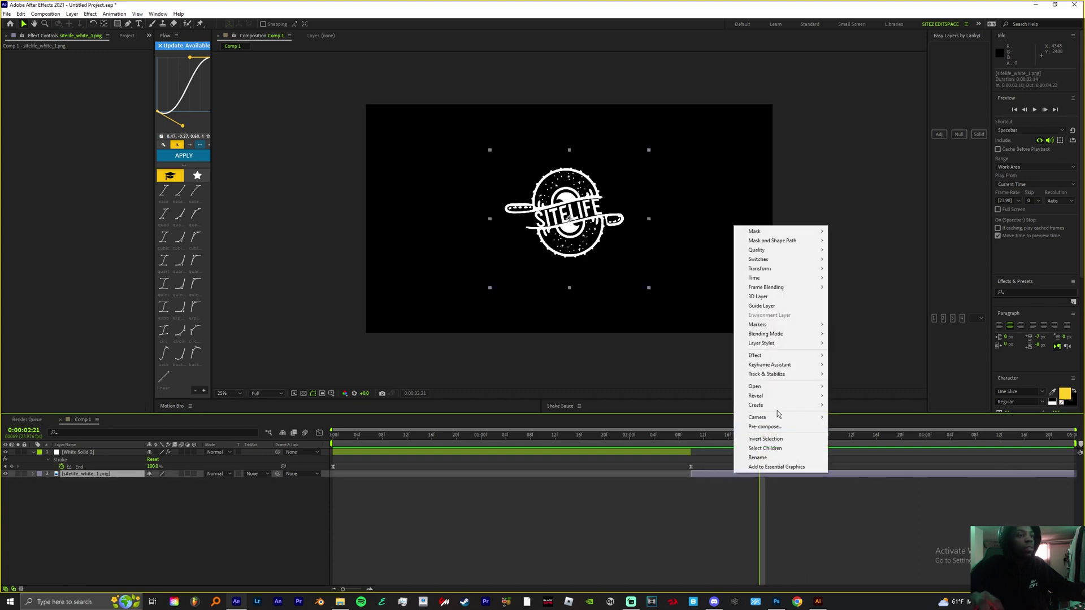
click(771, 427)
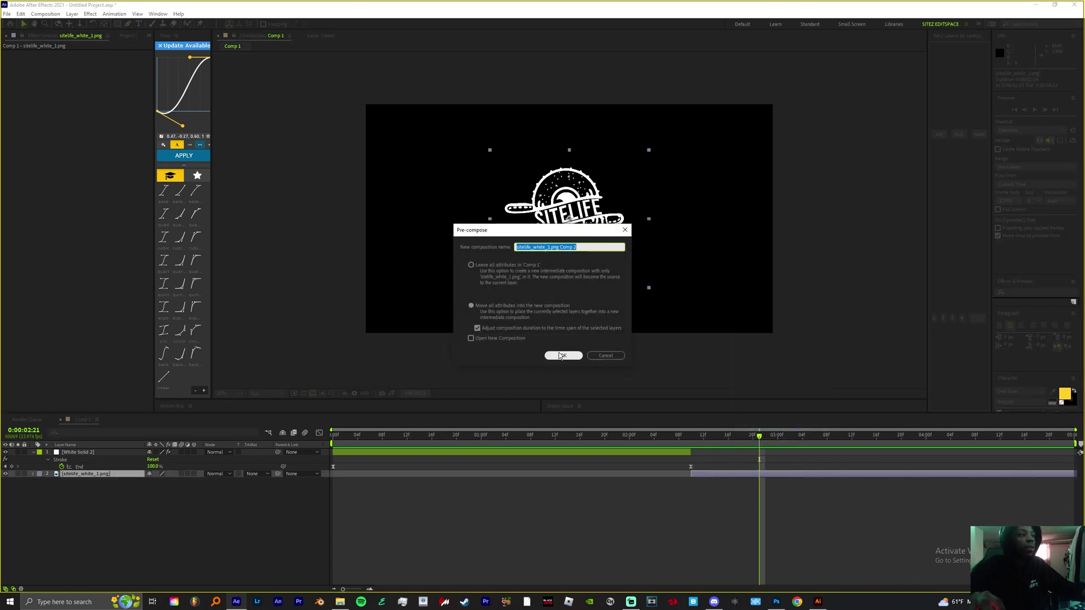
click(605, 356)
- Try Deep Glow directly on the logo image, inspect the glow around the edge of its bounds, and remove the effect
key(ctrl+space)
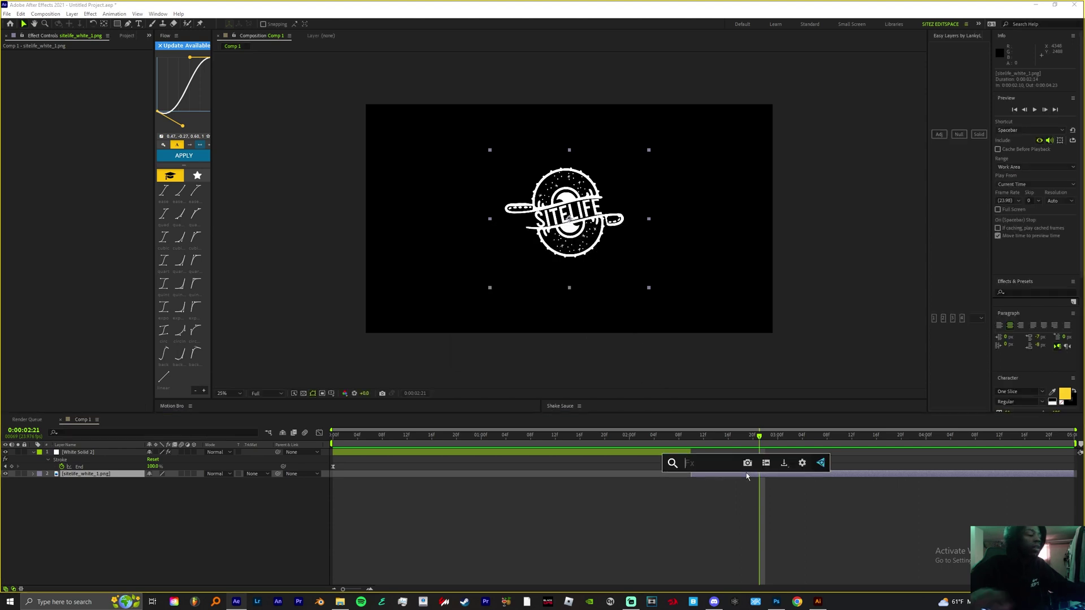
text(deep)
key(Return)
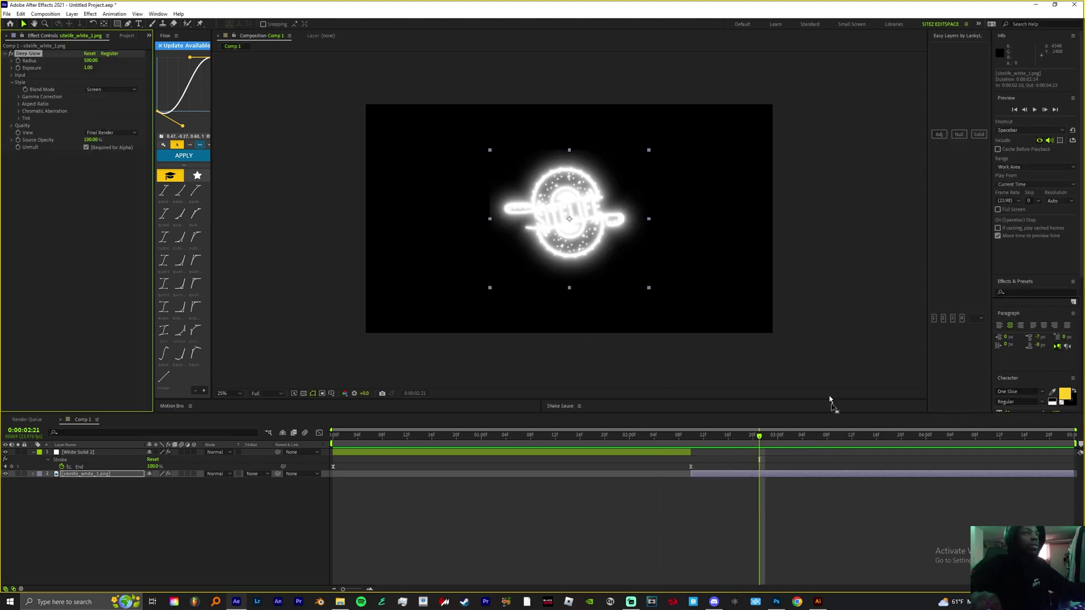
scroll(452, 214, up, 2)
drag(497, 216, 663, 229)
scroll(663, 228, up, 1)
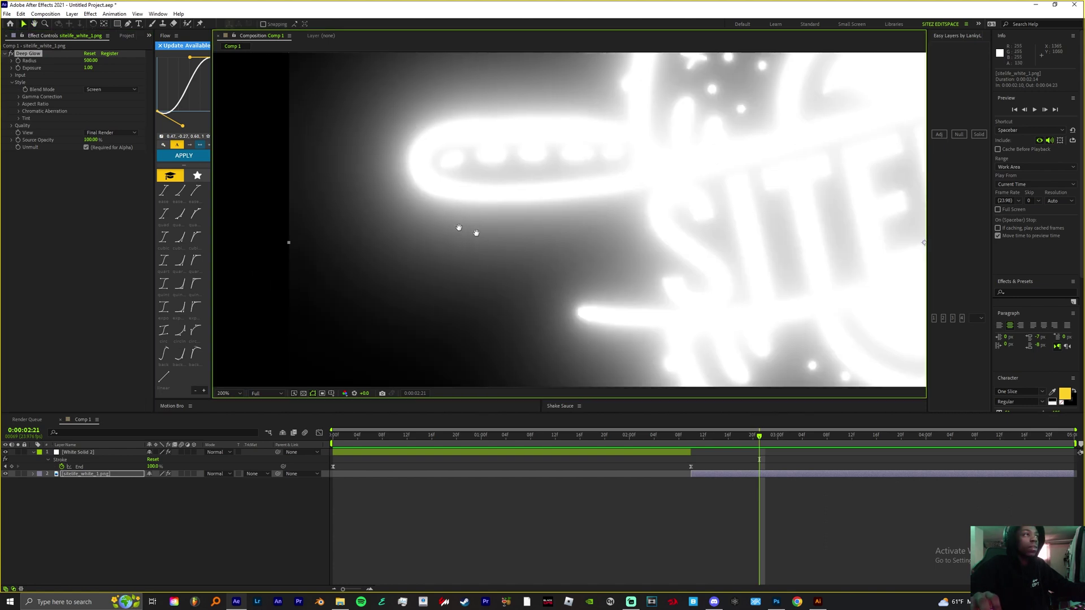
drag(458, 228, 627, 252)
scroll(506, 211, down, 12)
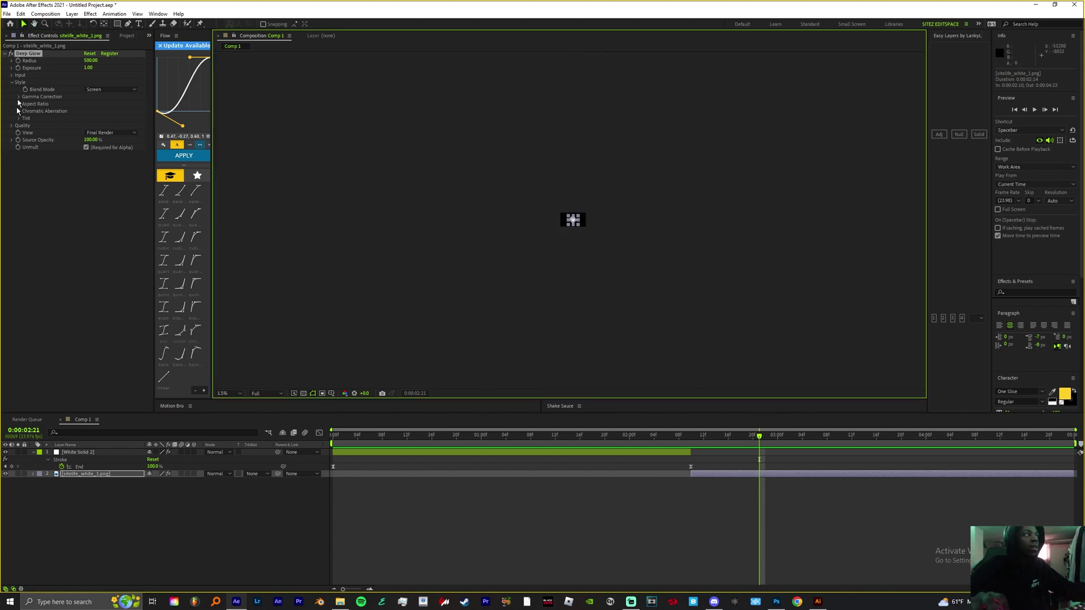
key(Delete)
- Pre-compose the logo image, moving all attributes into the new composition and matching its duration to the layer's time span
scroll(587, 236, up, 3)
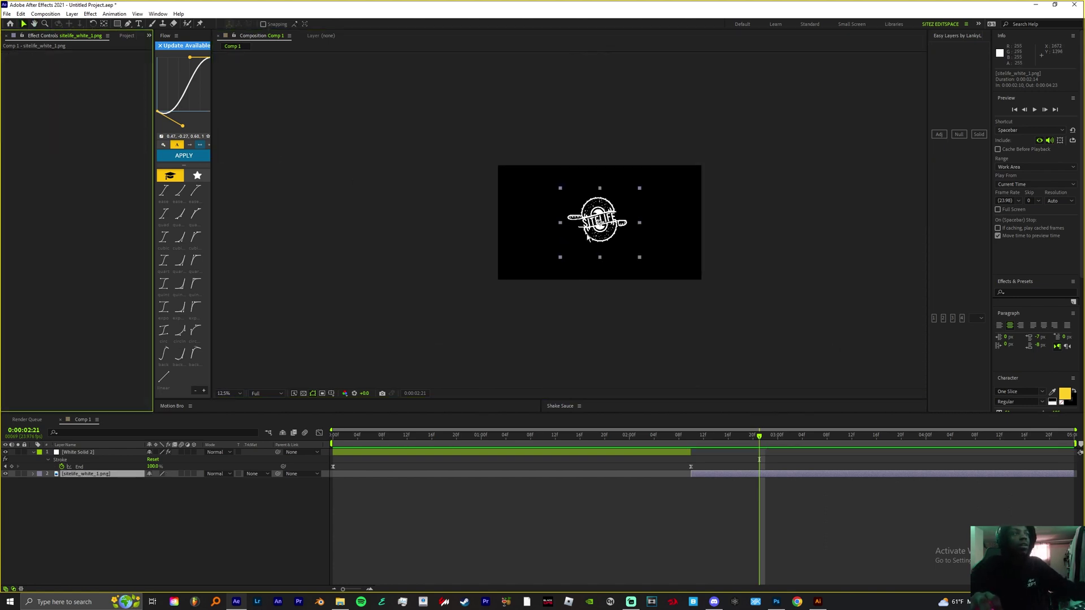
right_click(737, 476)
click(754, 429)
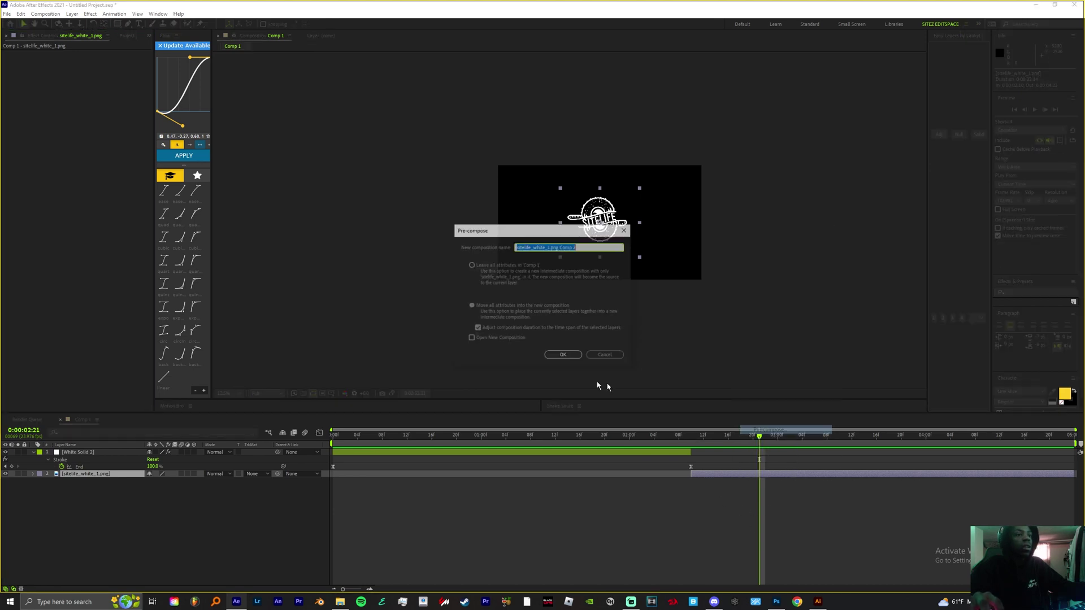
click(563, 356)
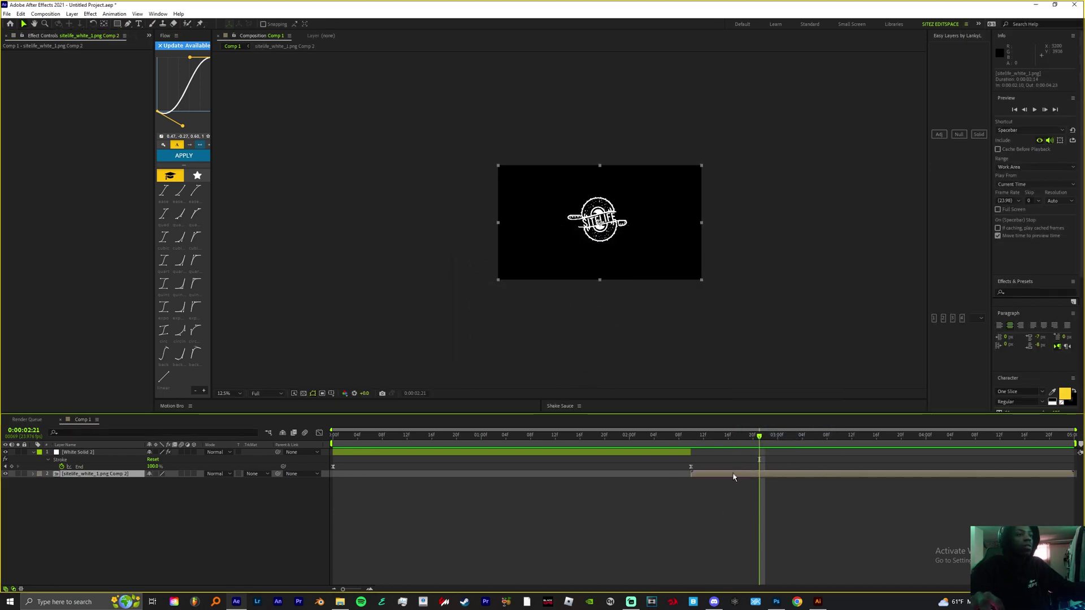
scroll(579, 245, up, 4)
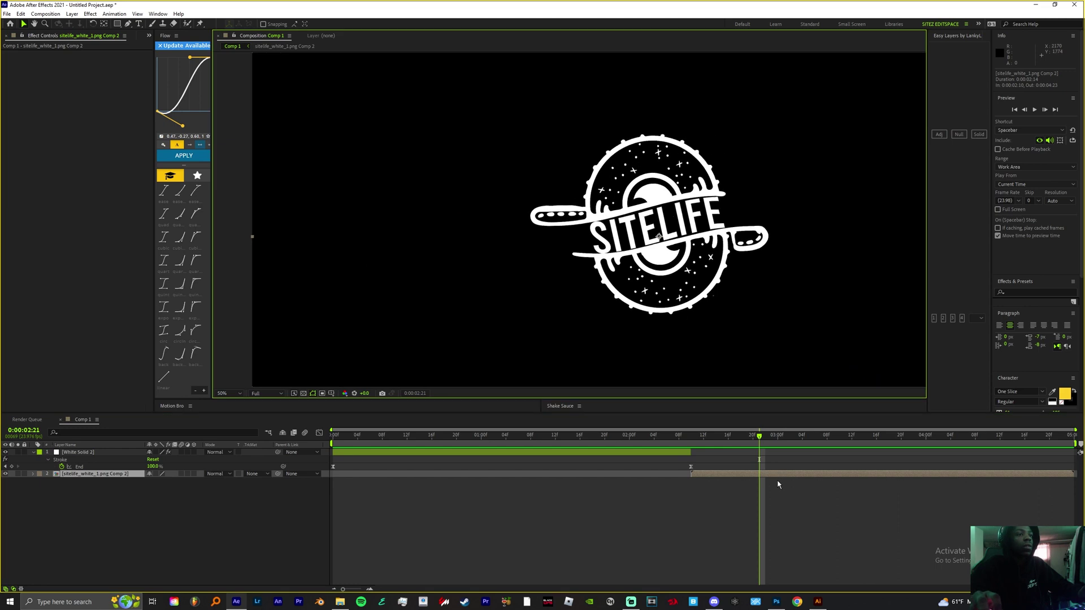
- Apply Deep Glow to the pre-composed logo and lower its Exposure to 0.60 and its Radius to about 128
key(ctrl+space)
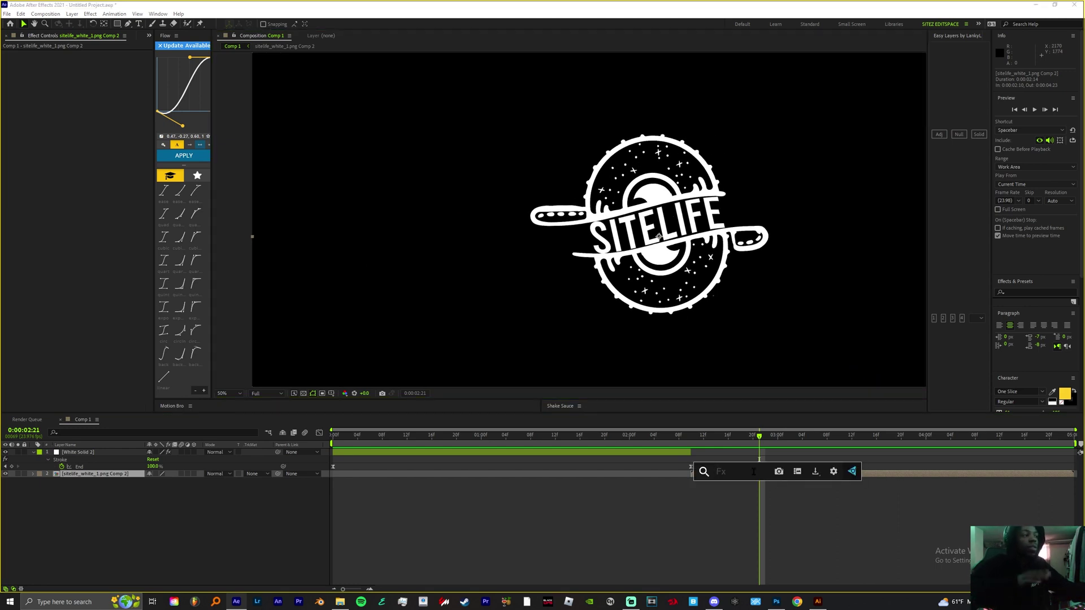
text(d)
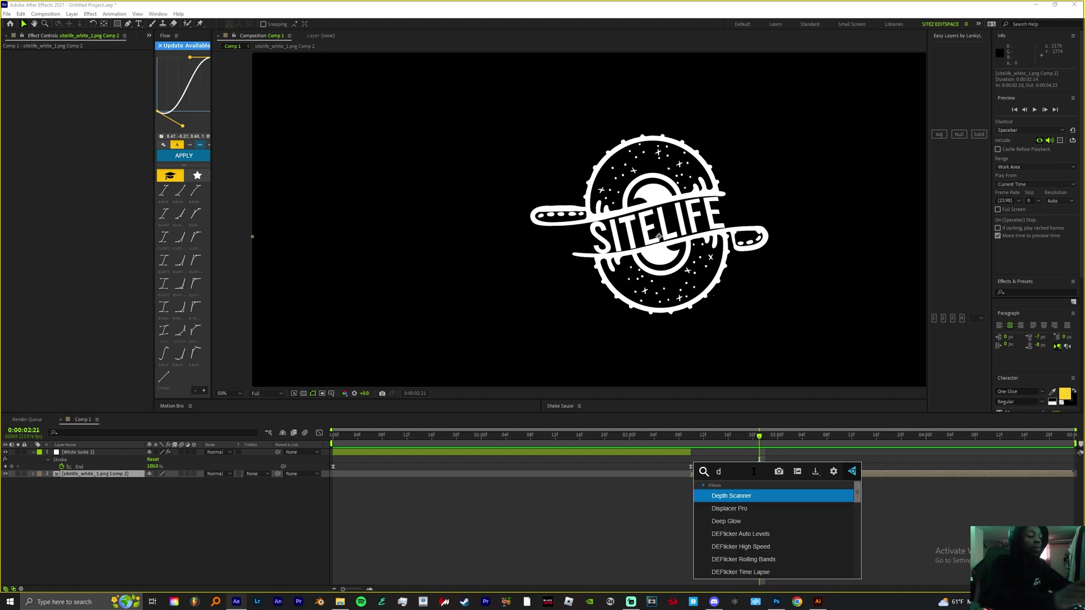
text(eep)
key(Return)
drag(778, 261, 703, 275)
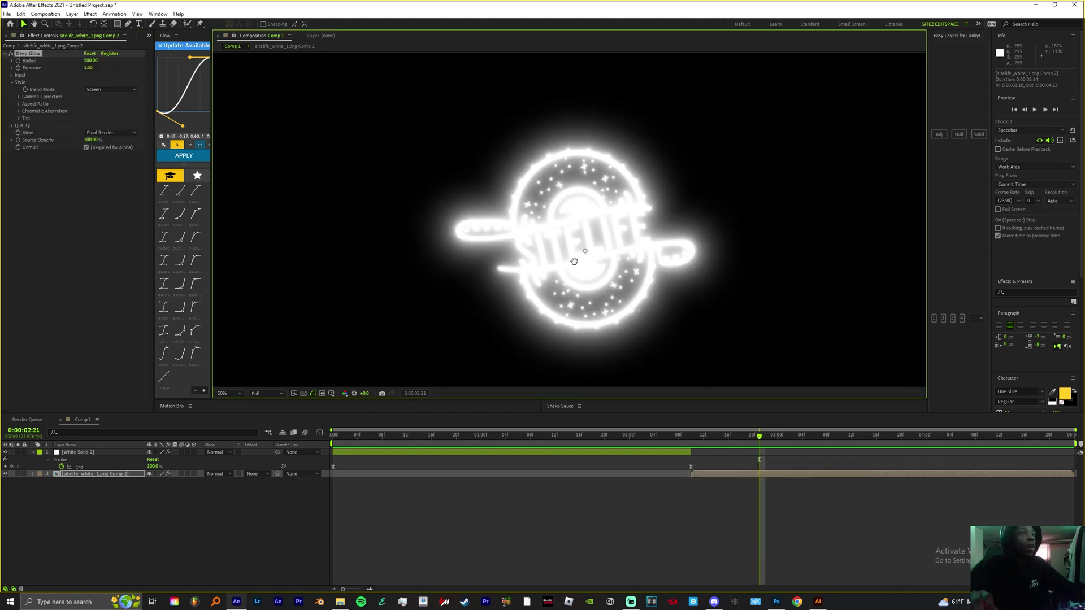
drag(88, 68, 46, 65)
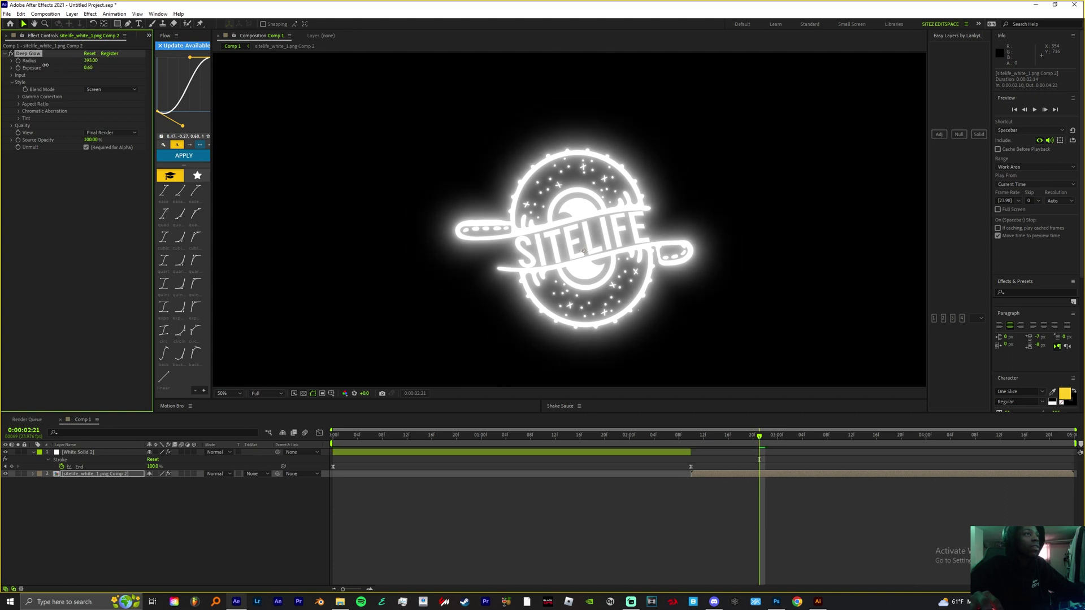
scroll(584, 250, down, 2)
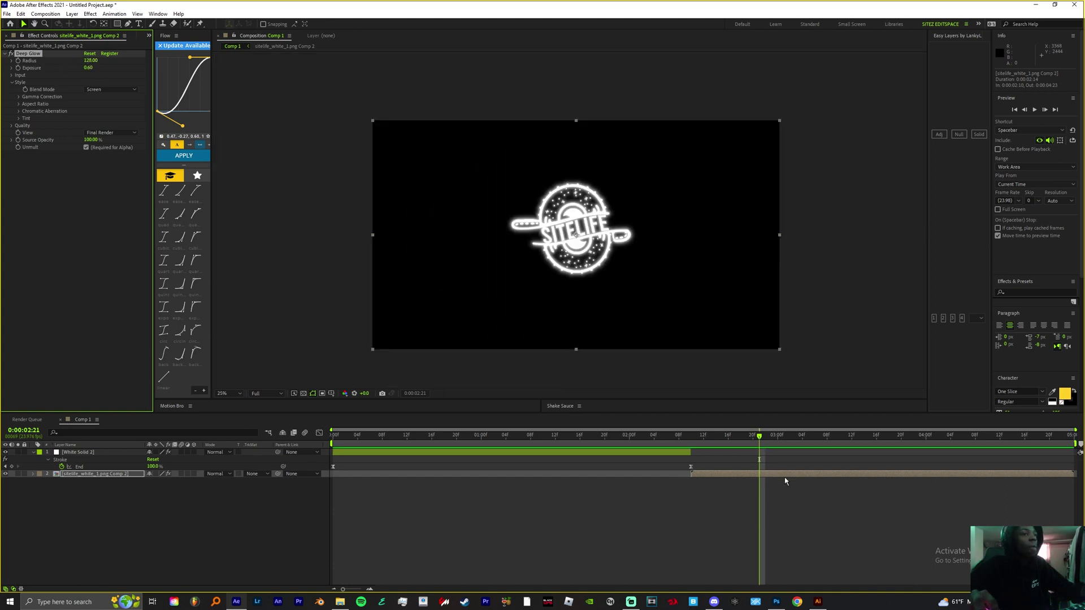
- Add S_Flicker to the pre-composed logo, set its Amplitude to 0.7, and preview the flicker
click(783, 476)
key(ctrl+space)
text(flicker)
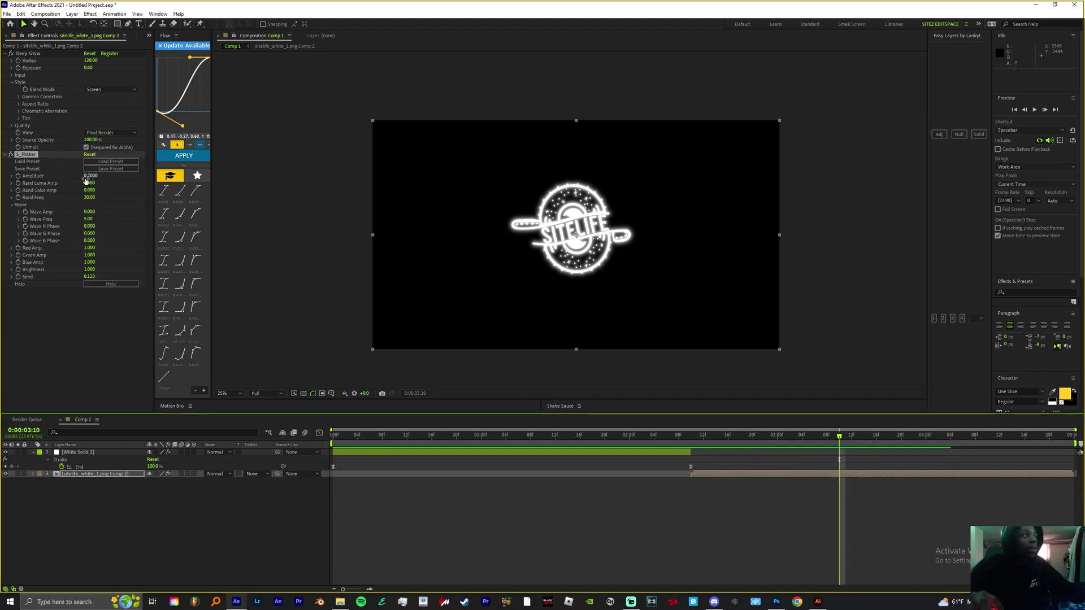
click(85, 180)
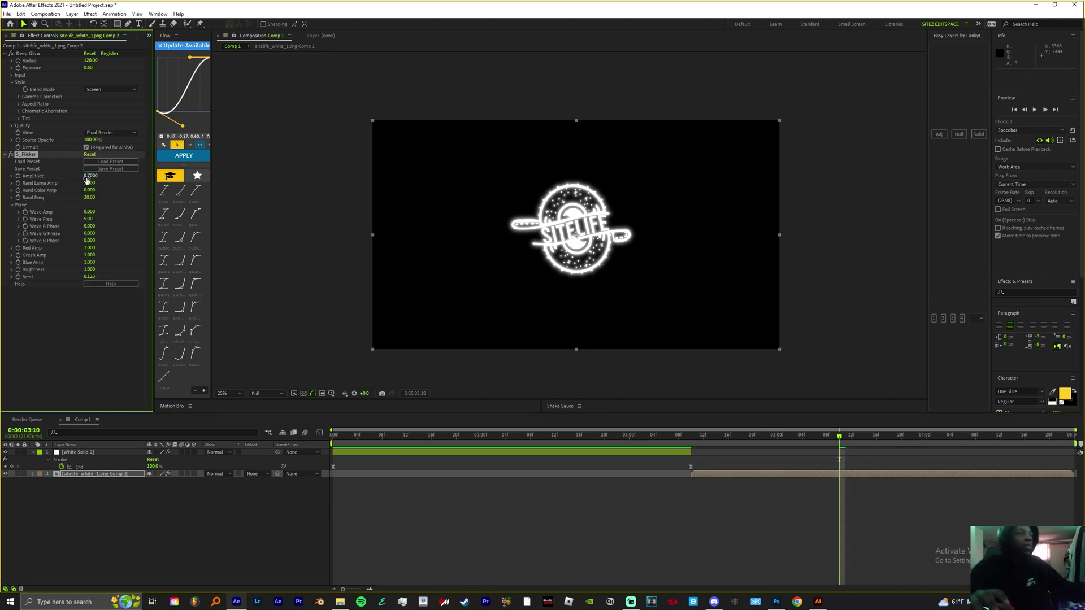
key(space)
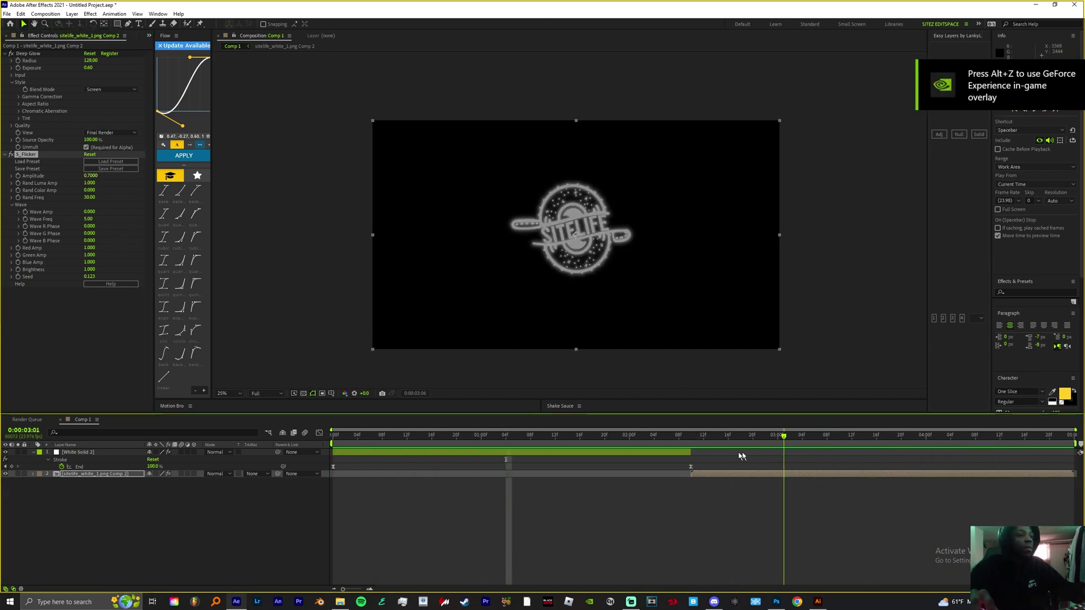
- Raise the flicker's Wave Amp to about 0.48 and preview from 0:00:02:11
key(space)
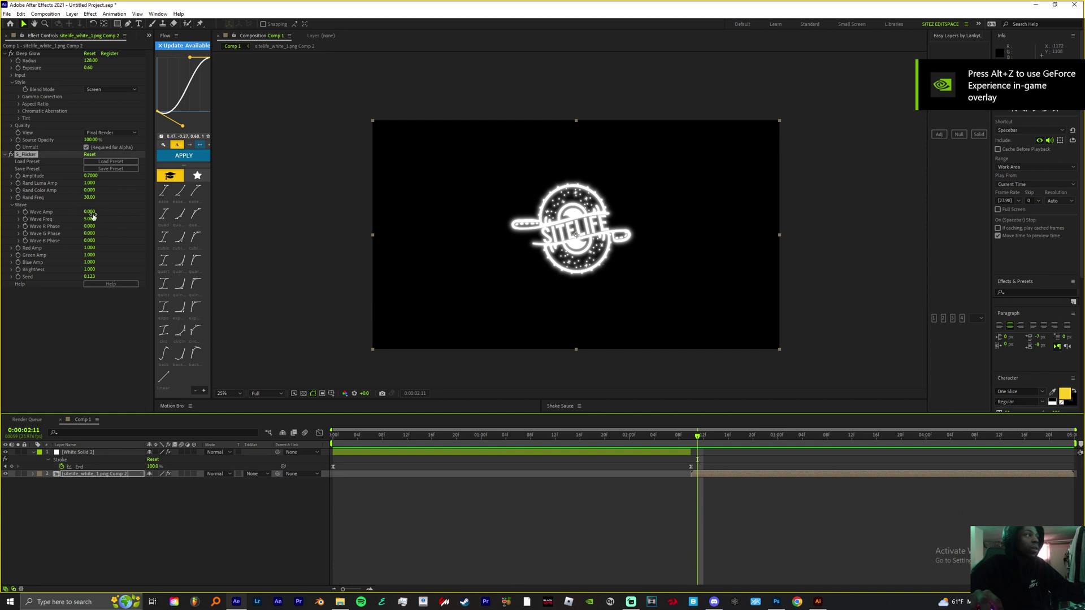
drag(93, 215, 106, 215)
key(space)
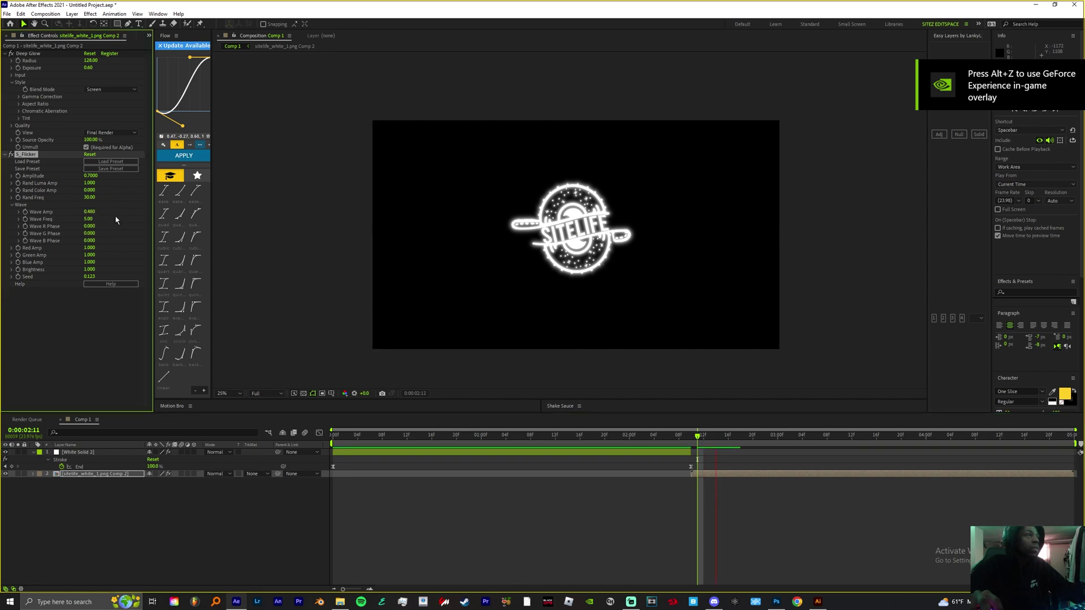
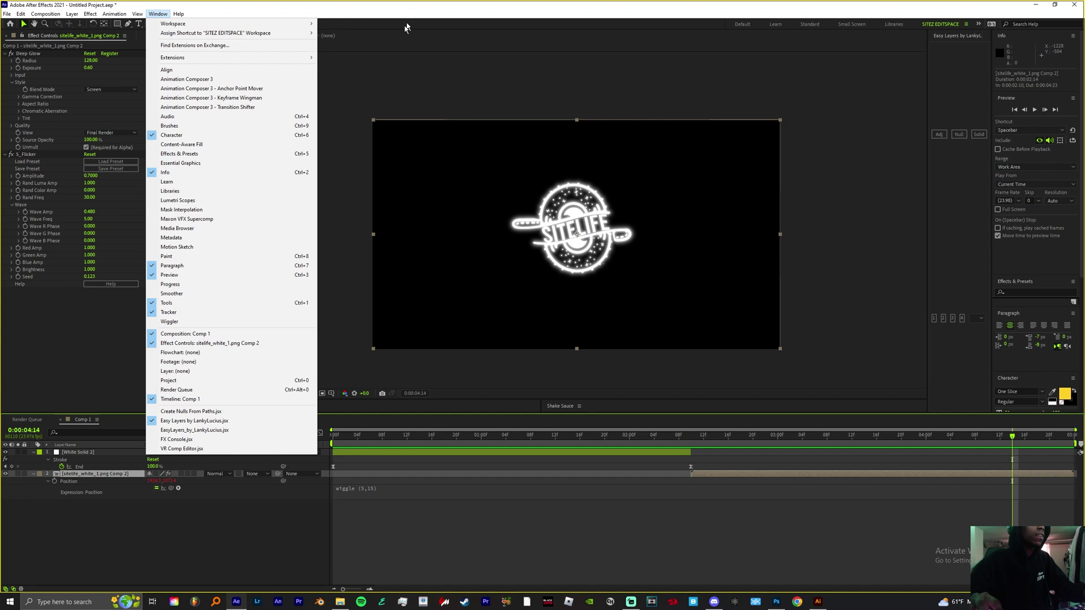
- Apply the expression wiggle (5,15) to the Position of the pre-composed logo
click(407, 27)
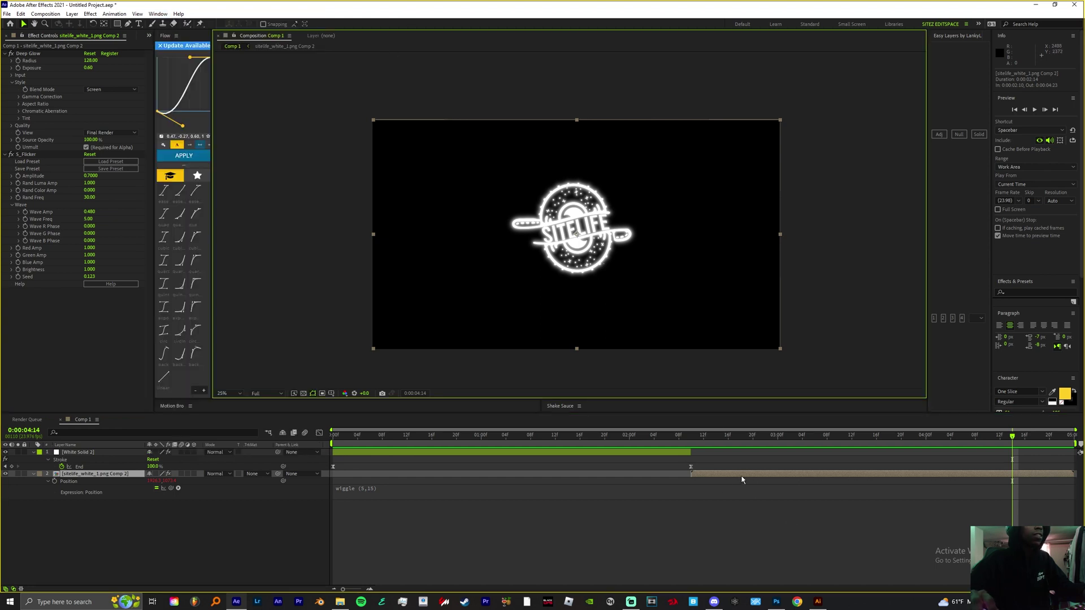
- Keyframe the pre-composed logo's Scale at 100% at 0:00:04:07 and at 0% at 0:00:04:23
click(968, 436)
key(s)
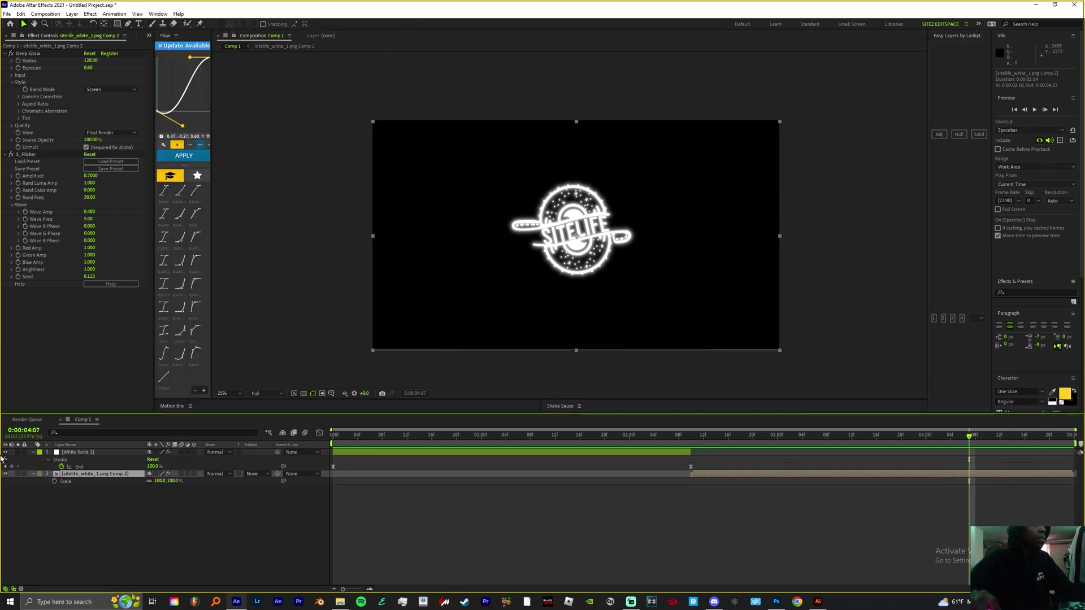
click(54, 482)
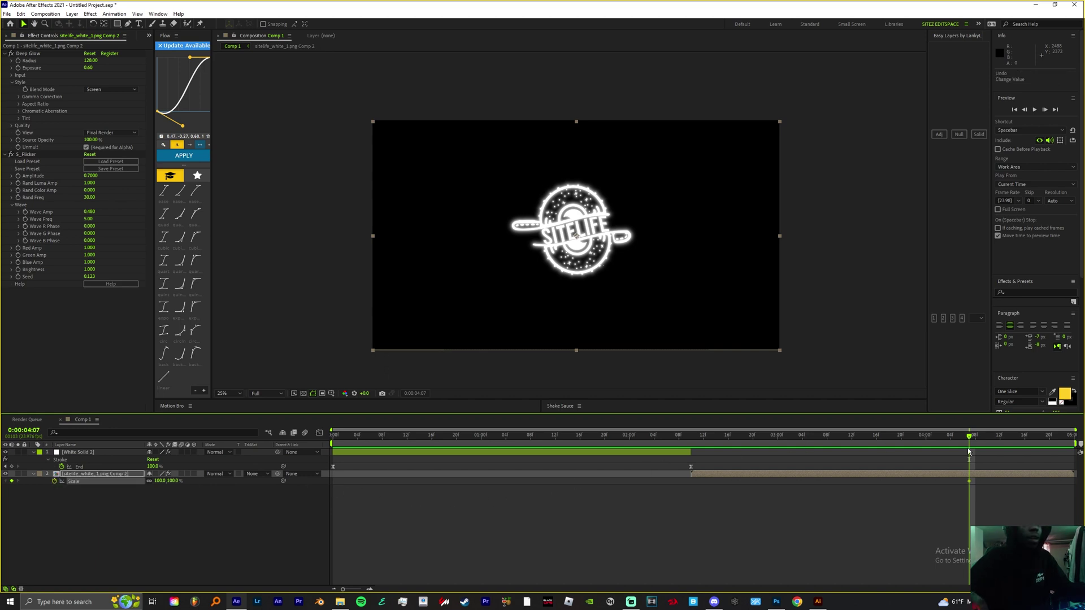
drag(970, 438, 1068, 440)
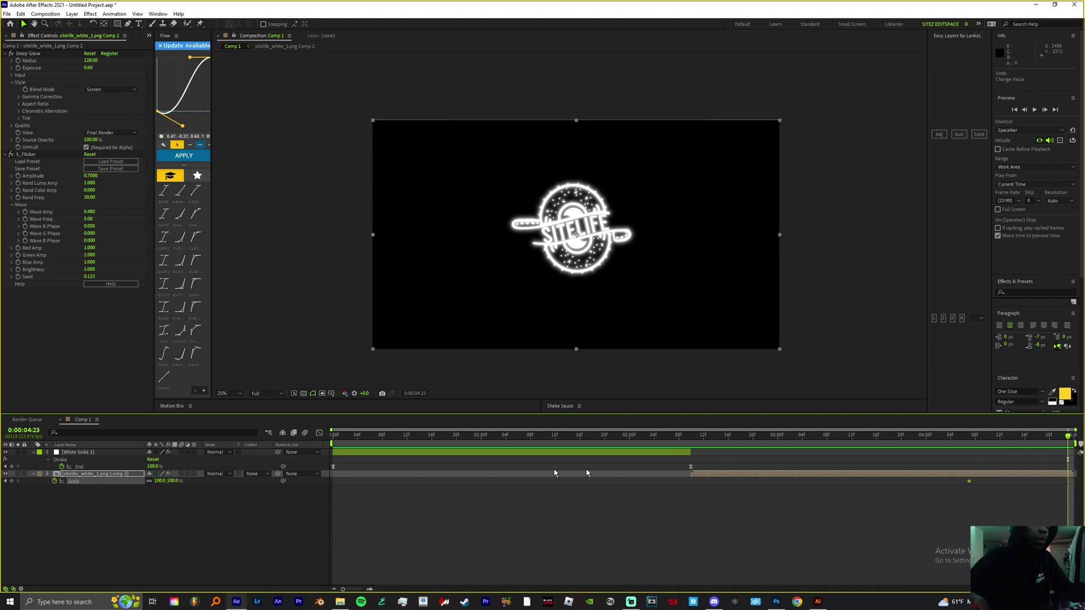
click(11, 481)
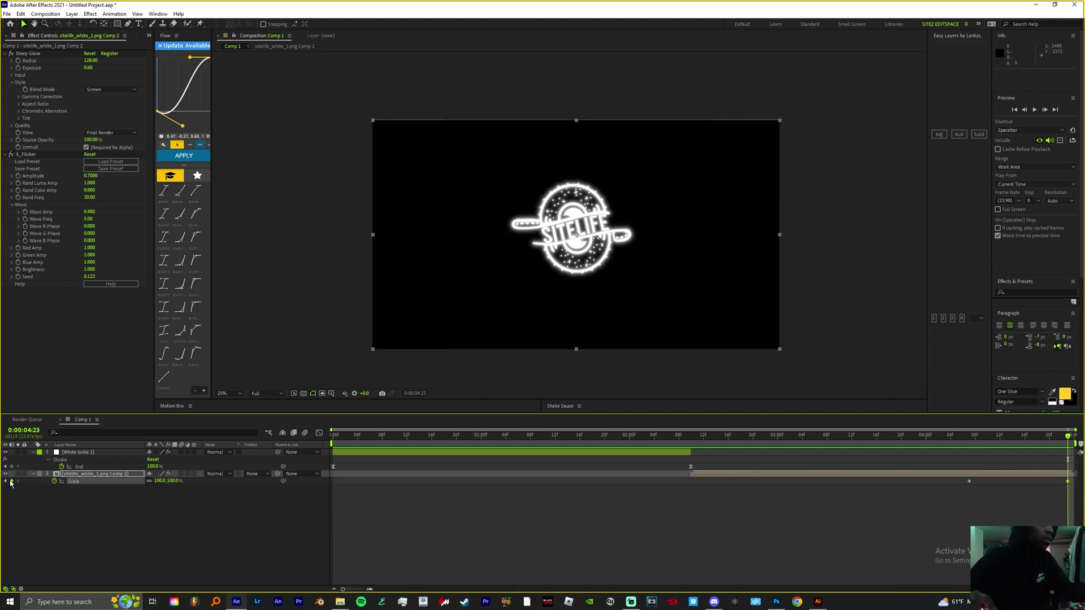
drag(159, 481, 157, 483)
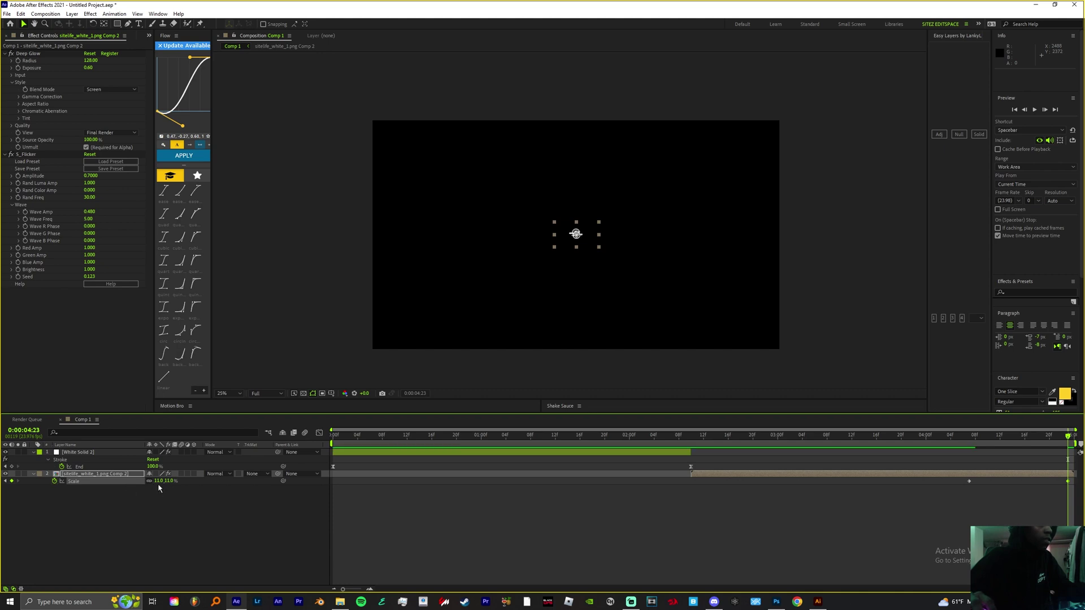
click(159, 488)
text(0)
click(413, 534)
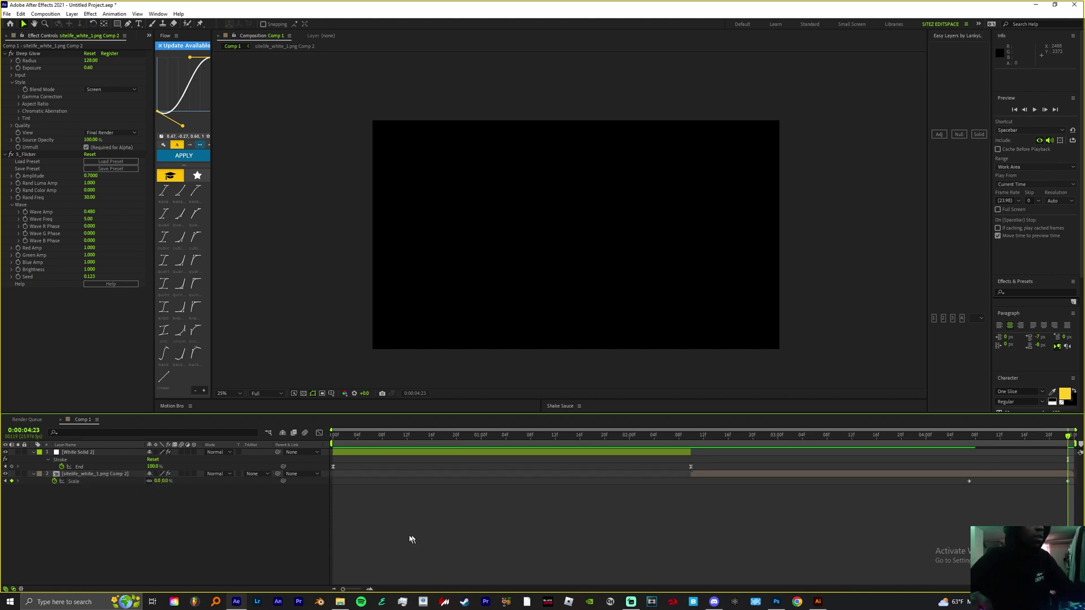
- Enable motion blur on the pre-composed logo layer and step back to 0:00:04:04
drag(976, 436, 963, 436)
click(182, 474)
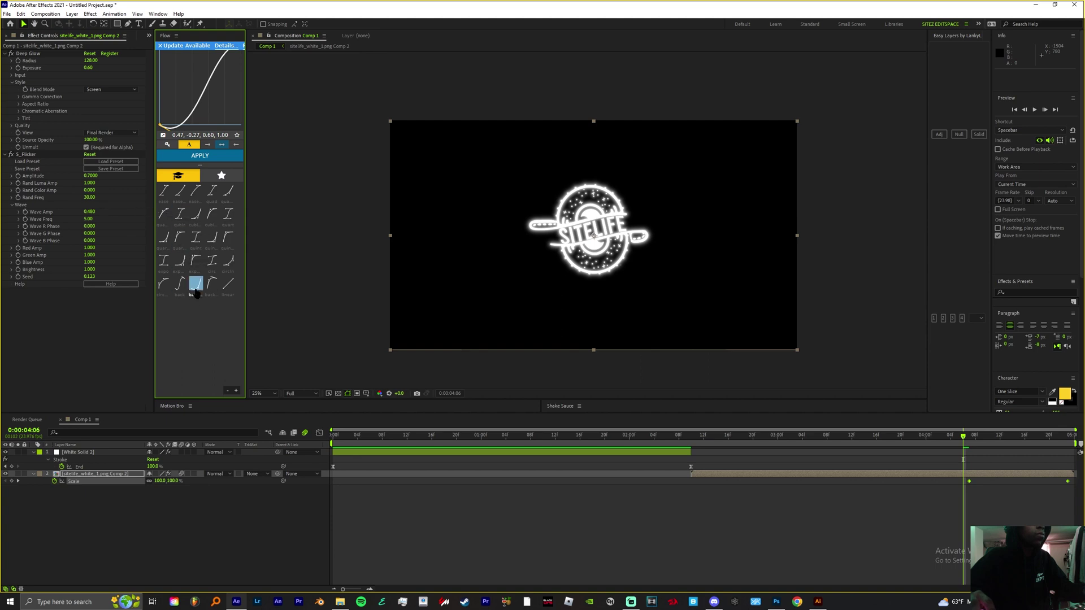
key(Page_Up)
key(Page_Up)
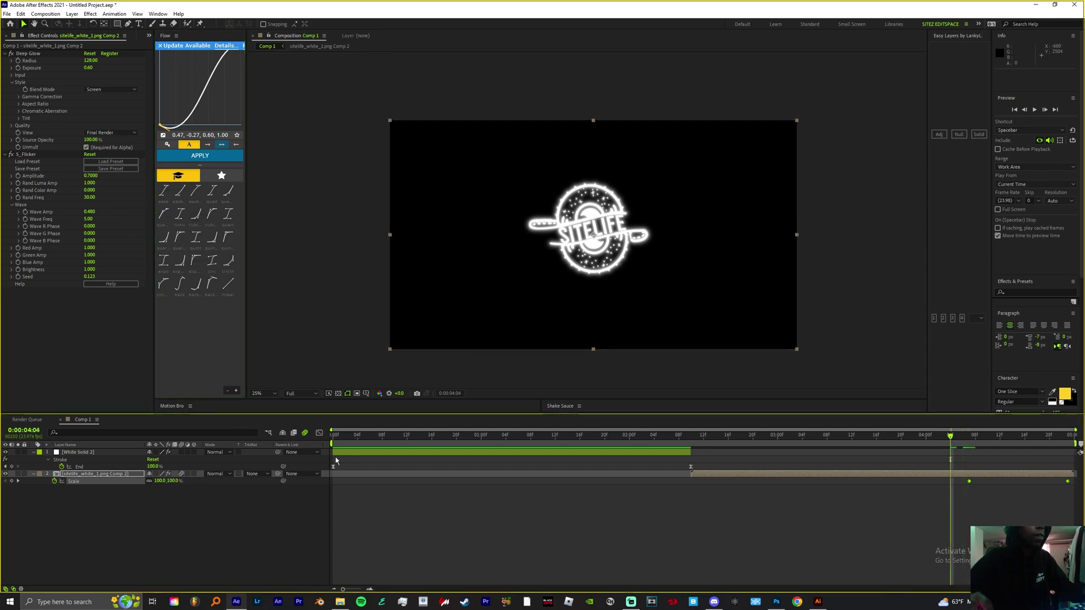
- Apply Easy Ease to both Scale keyframes of the pre-composed logo
click(319, 433)
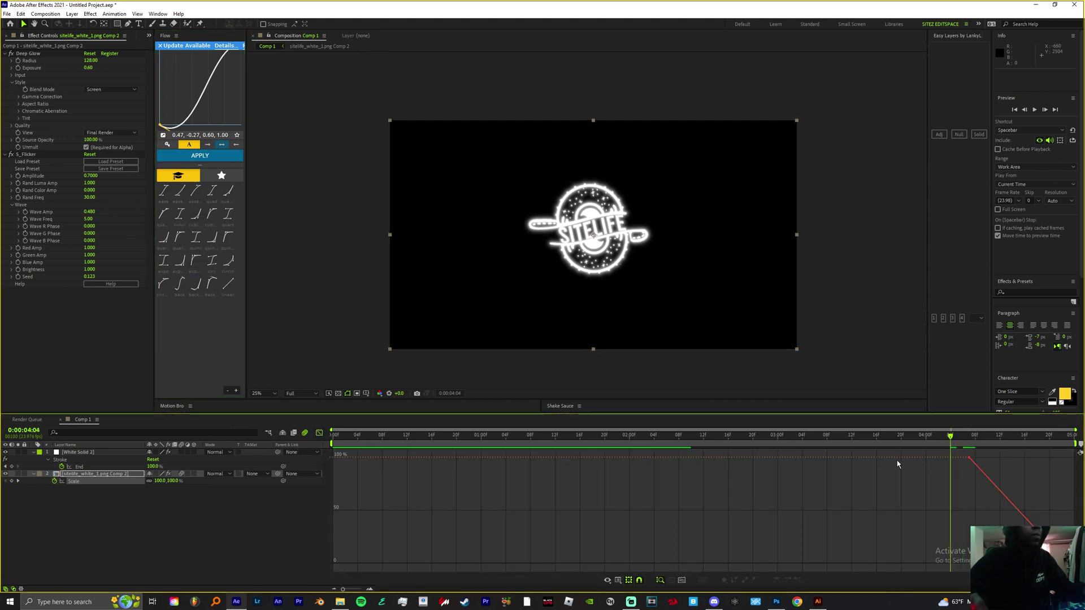
key(shift+F3)
drag(978, 529, 1083, 450)
mouse_move(949, 510)
mouse_down()
mouse_move(1014, 456)
mouse_move(1077, 451)
mouse_up()
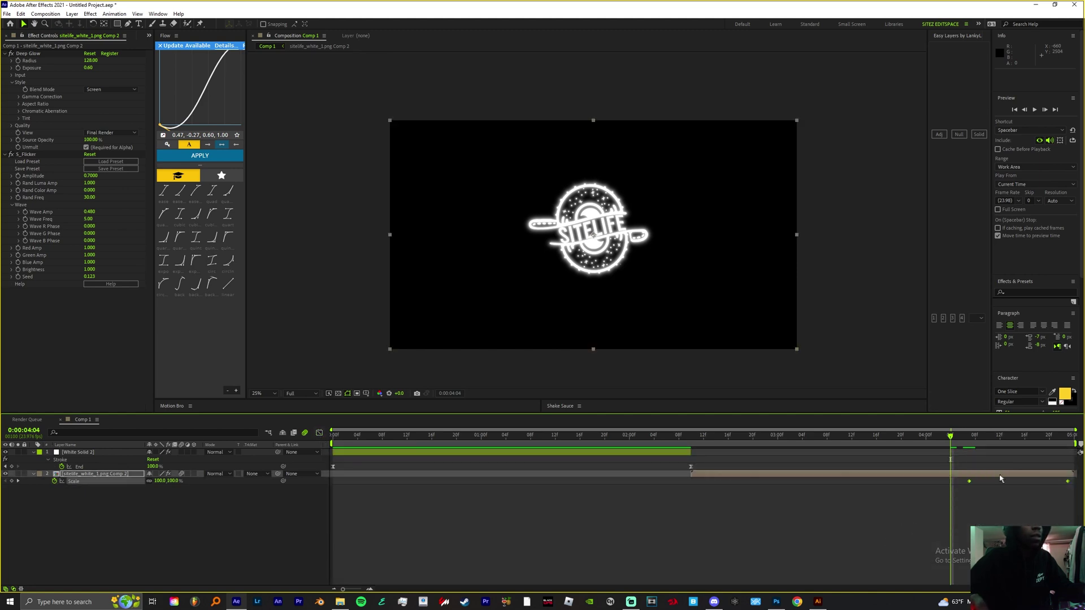
right_click(970, 483)
mouse_move(1005, 565)
click(890, 531)
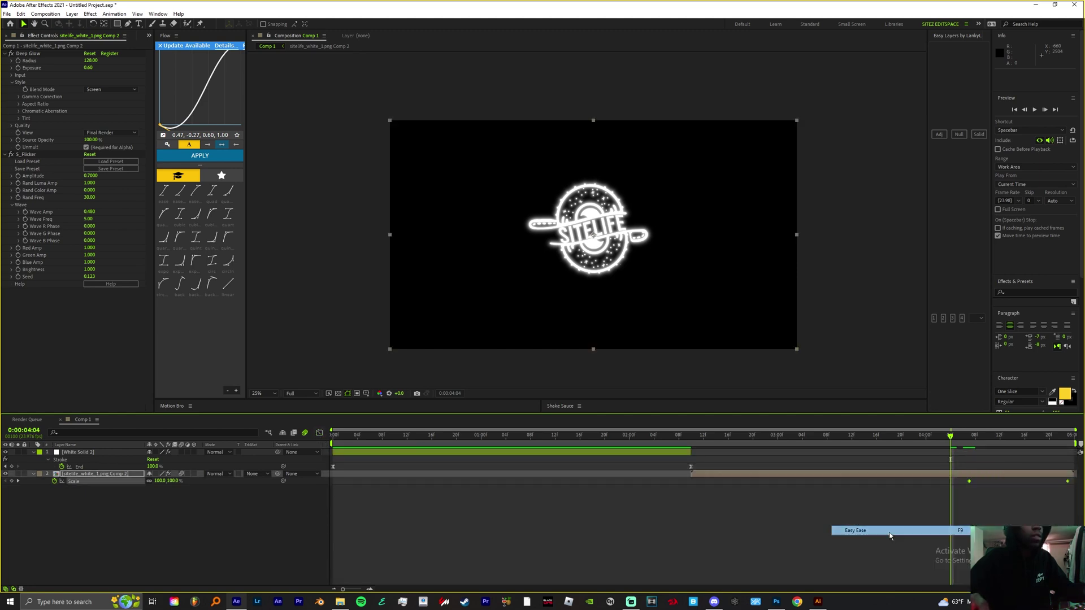
- Reshape the logo's Scale curve in the Graph Editor so it drops steeply right after 0:00:04:07, and preview the animation
click(319, 433)
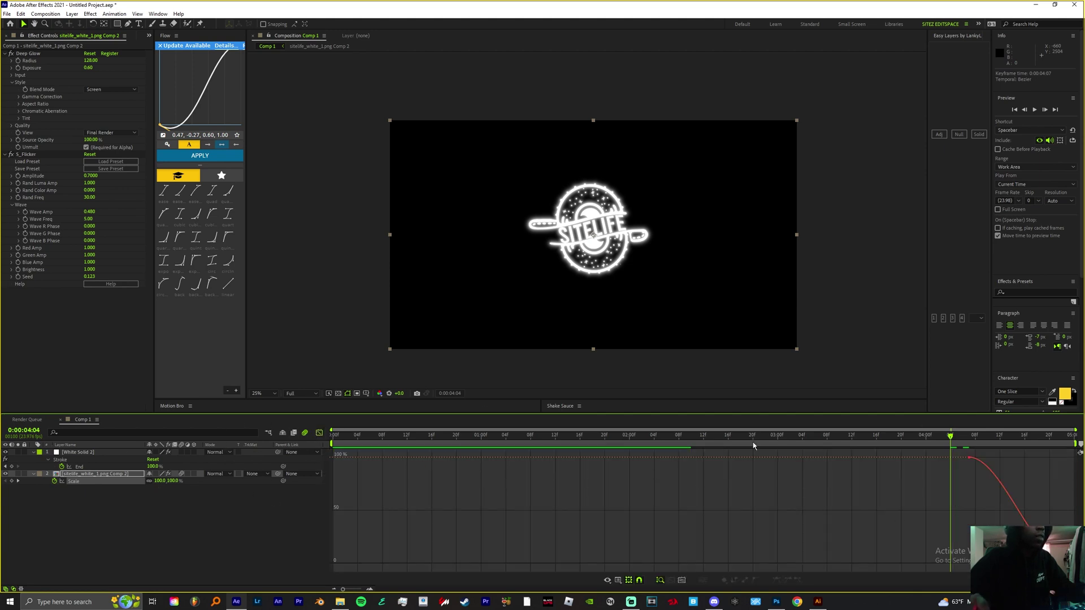
click(978, 461)
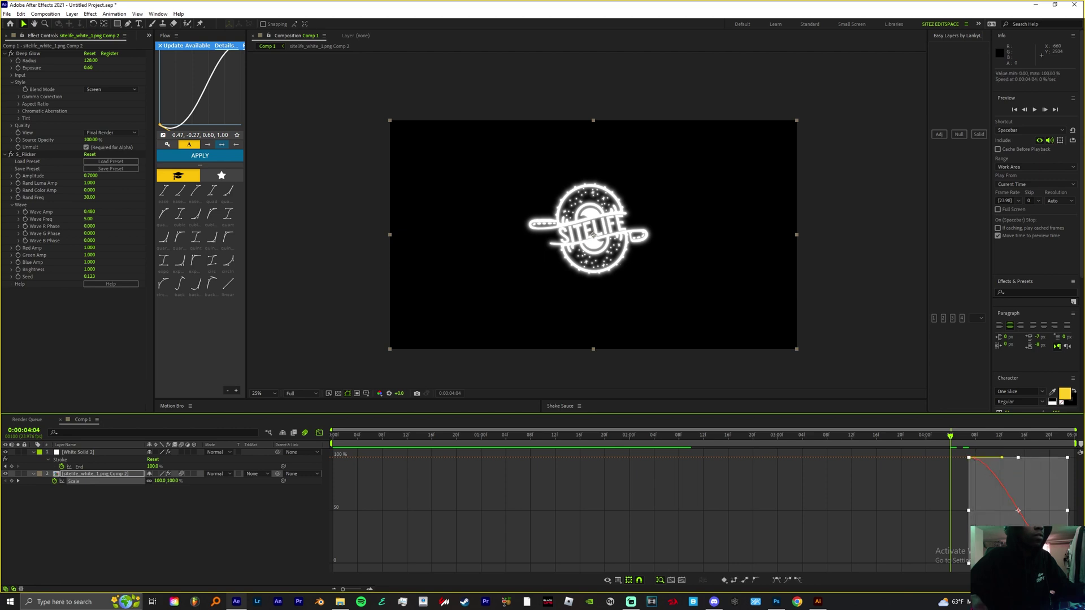
drag(1034, 563, 1012, 563)
drag(1017, 457, 988, 455)
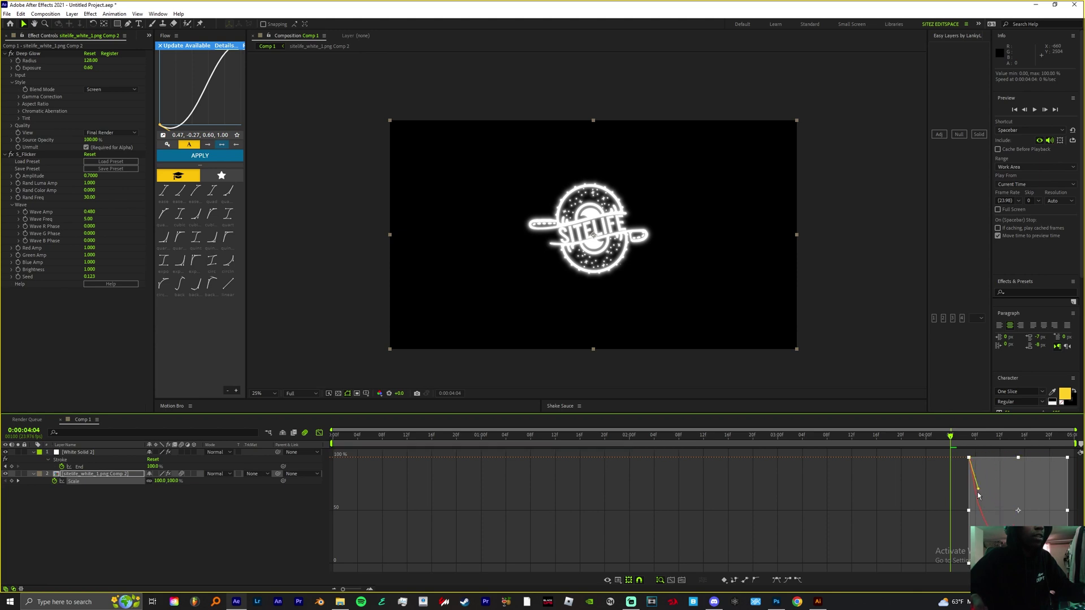
key(space)
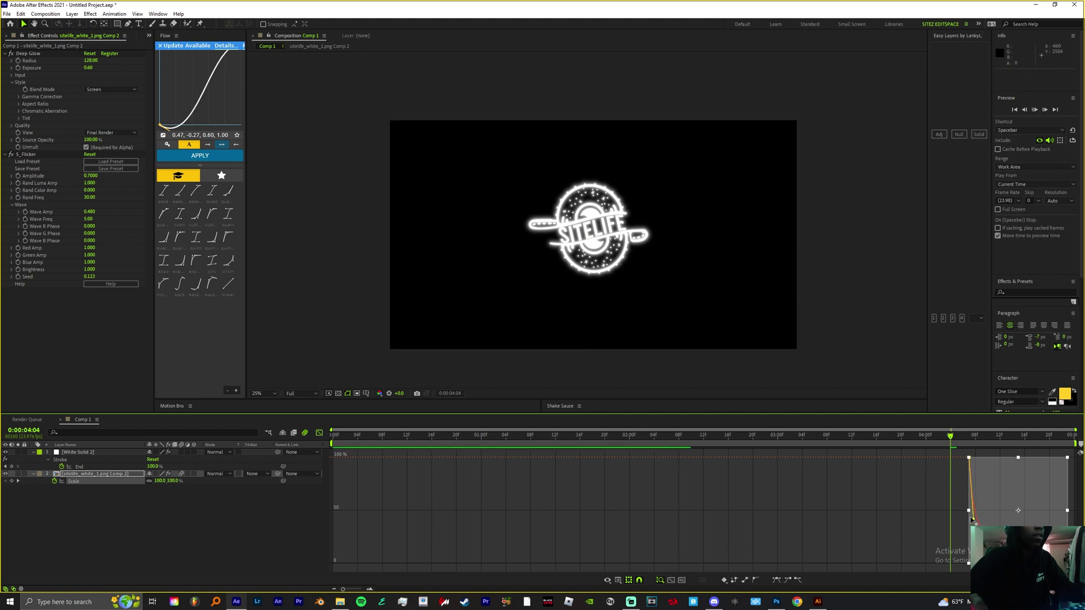
key(space)
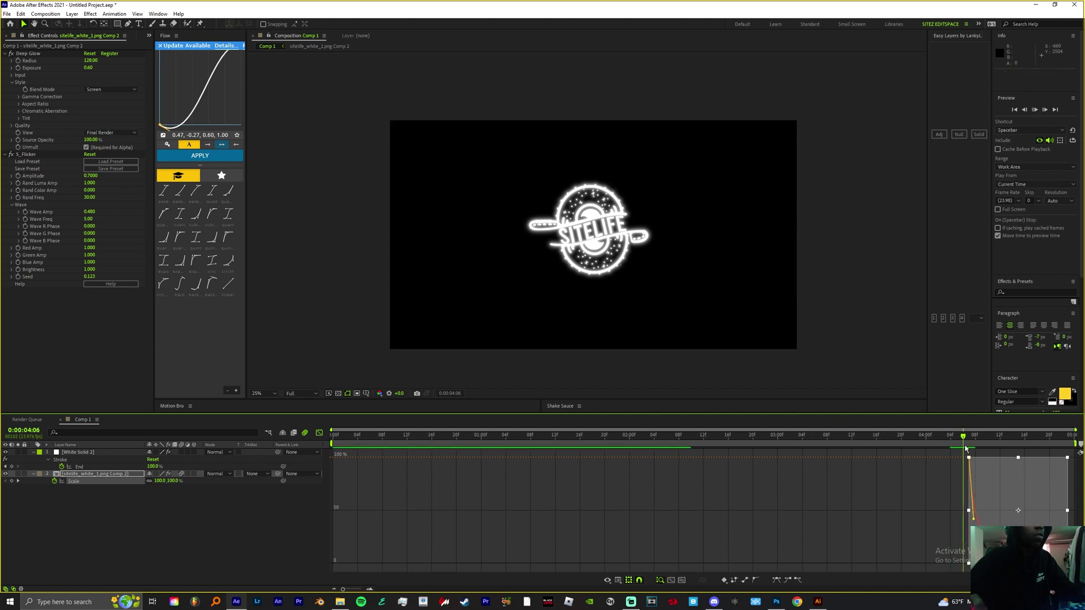
key(space)
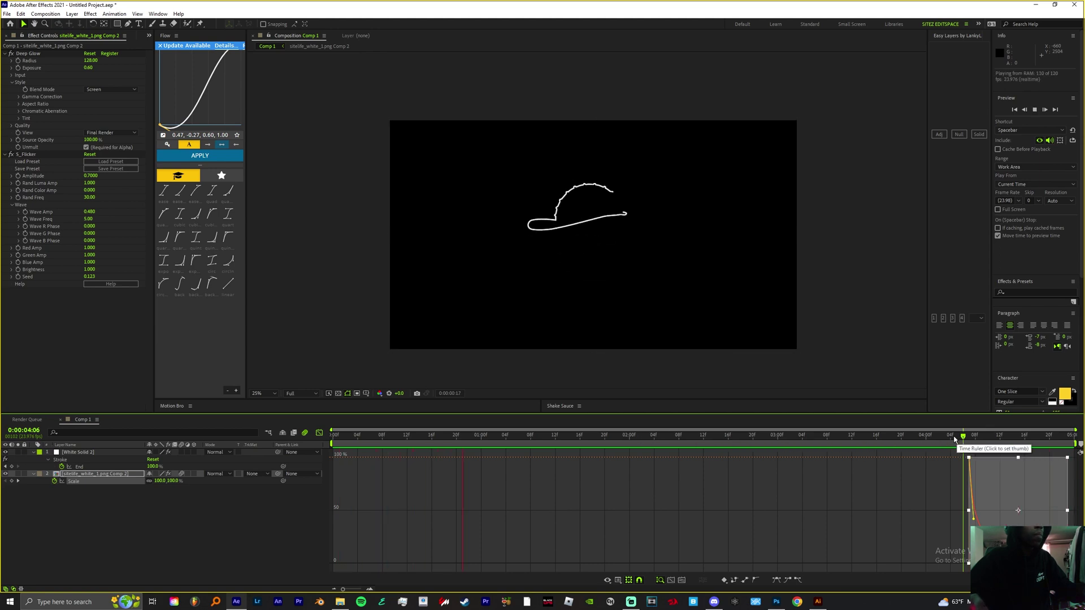
mouse_move(964, 439)
mouse_down()
mouse_move(980, 438)
mouse_move(959, 439)
mouse_up()
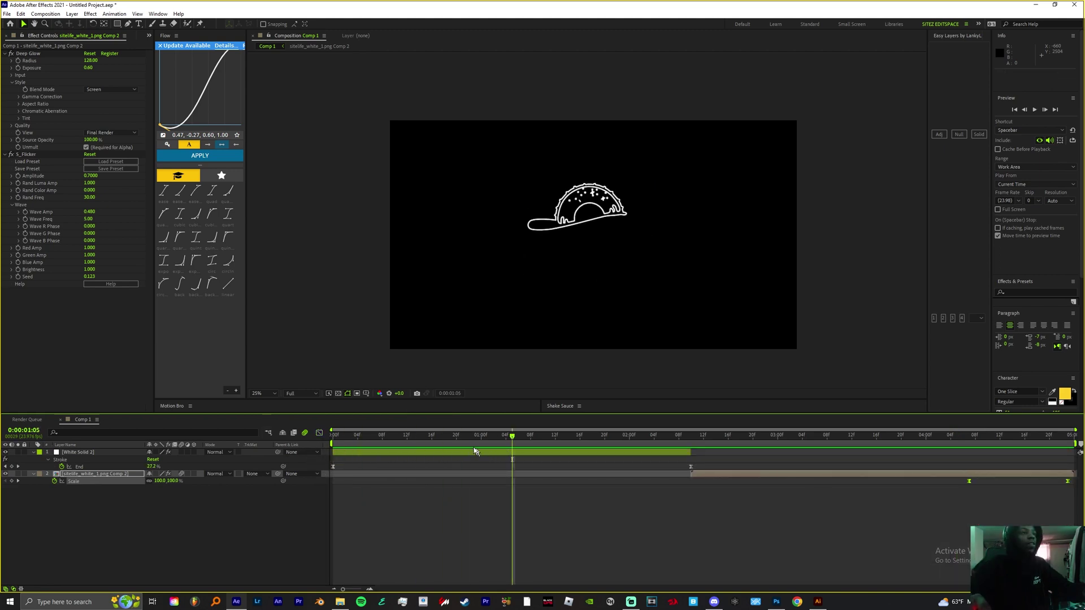
- Apply Deep Glow to the White Solid 2 stroke layer and preview the glowing line animation
mouse_move(463, 439)
mouse_down()
mouse_move(367, 440)
mouse_move(427, 439)
mouse_up()
click(426, 454)
key(ctrl+space)
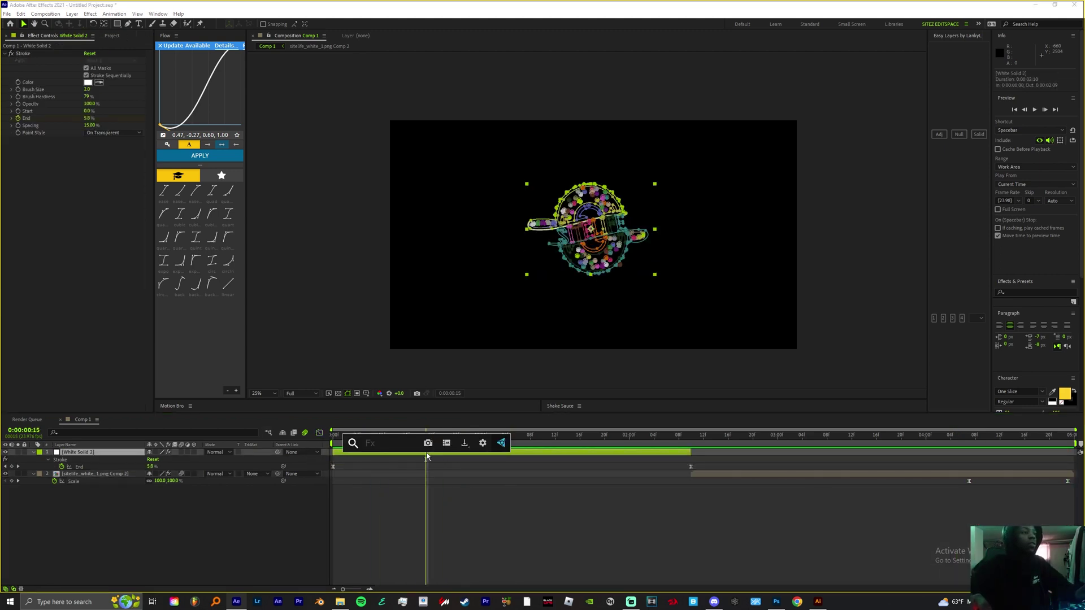
text(dee)
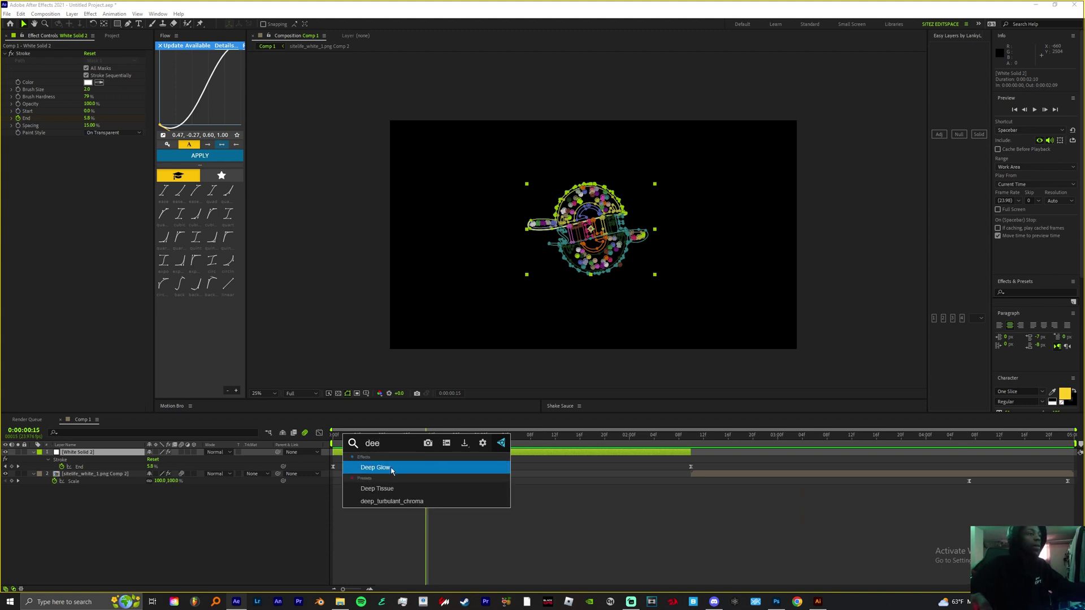
click(376, 468)
key(space)
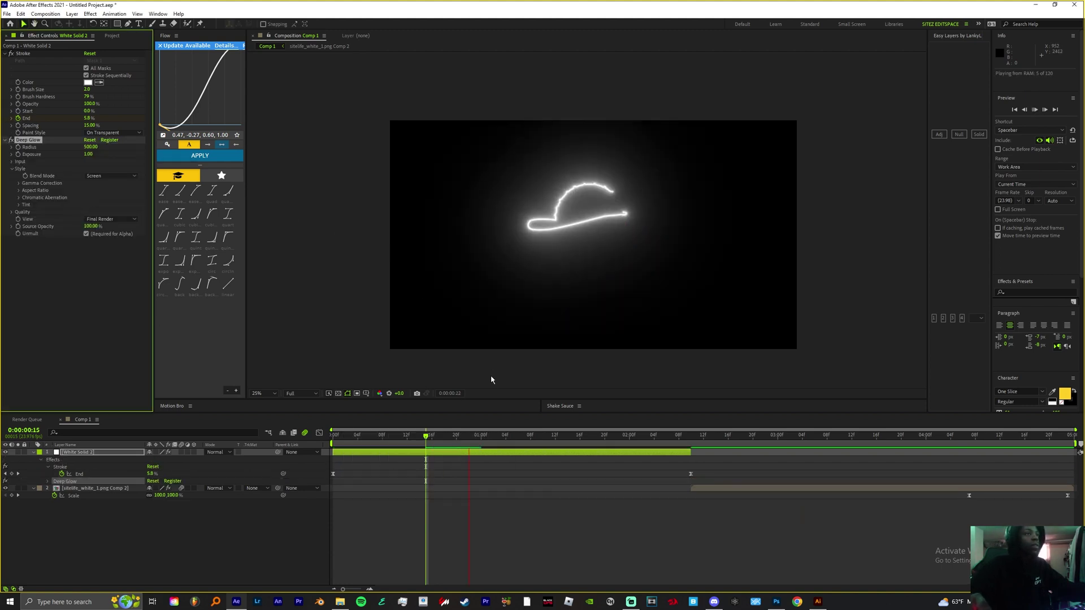
key(space)
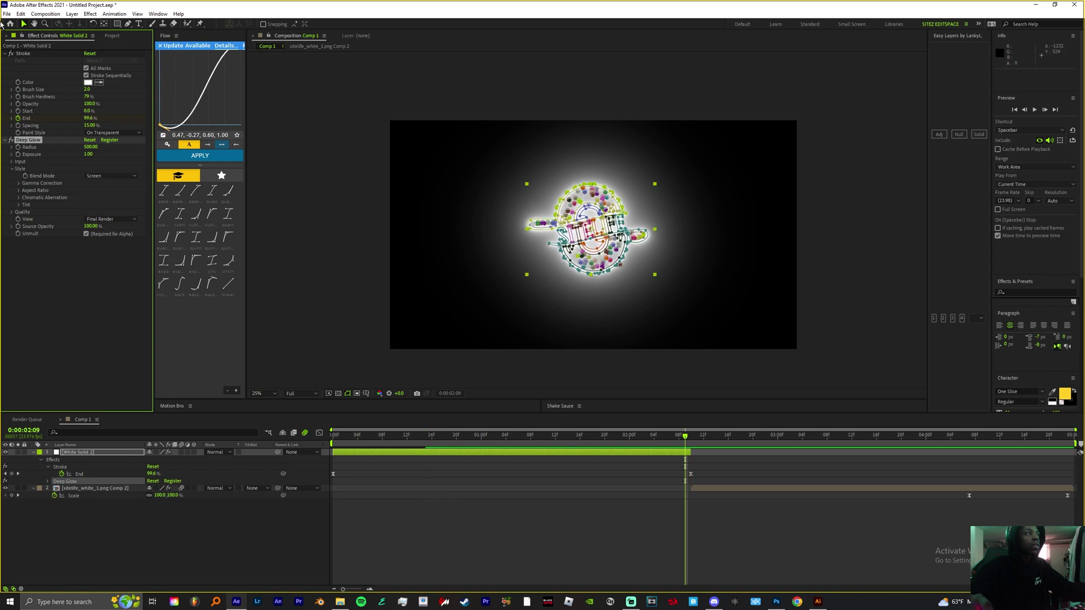
- Change the Stroke color on White Solid 2 to orange and lower its Deep Glow Radius to 245
click(88, 82)
mouse_move(625, 364)
mouse_down()
mouse_move(632, 398)
mouse_move(627, 391)
mouse_up()
drag(557, 360, 687, 238)
click(692, 294)
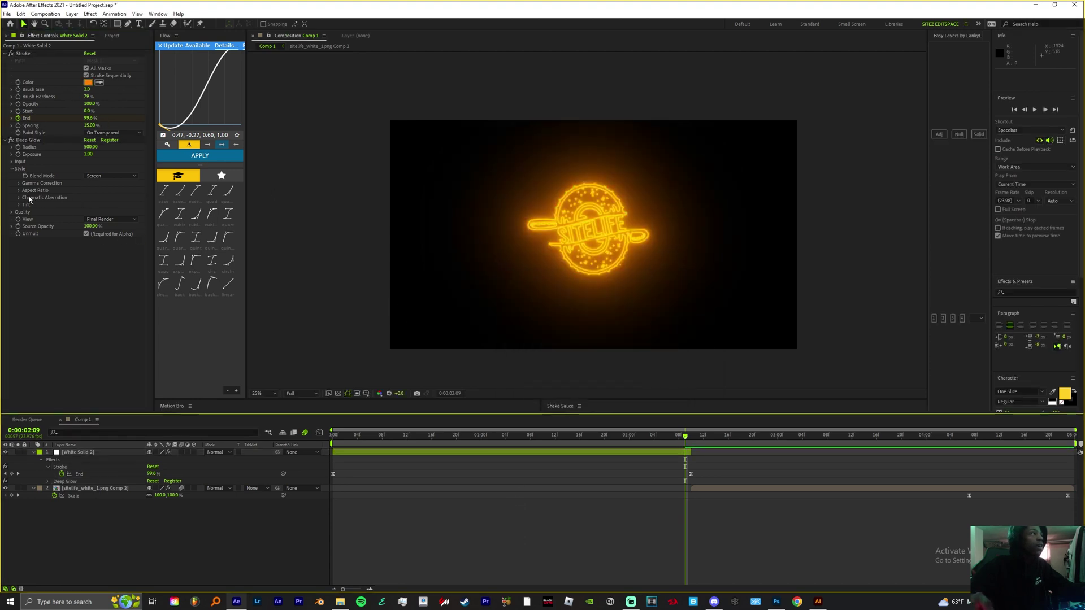
drag(94, 149, 2, 159)
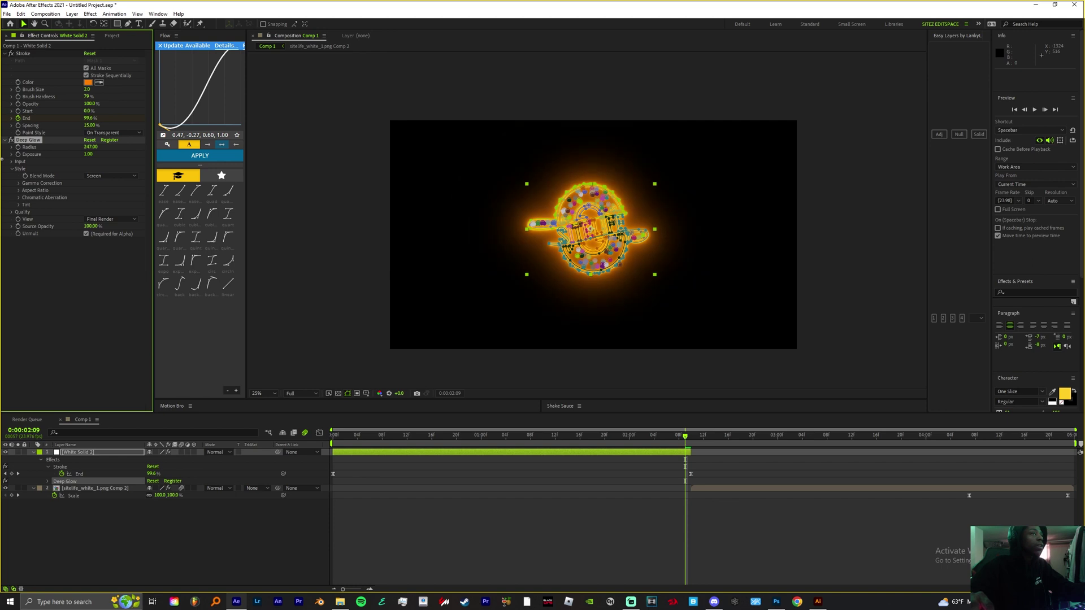
click(521, 512)
- Add S_Flicker to White Solid 2 and preview the flickering stroke from the start of the composition
drag(500, 436, 330, 440)
click(383, 453)
key(ctrl+space)
text(flicker)
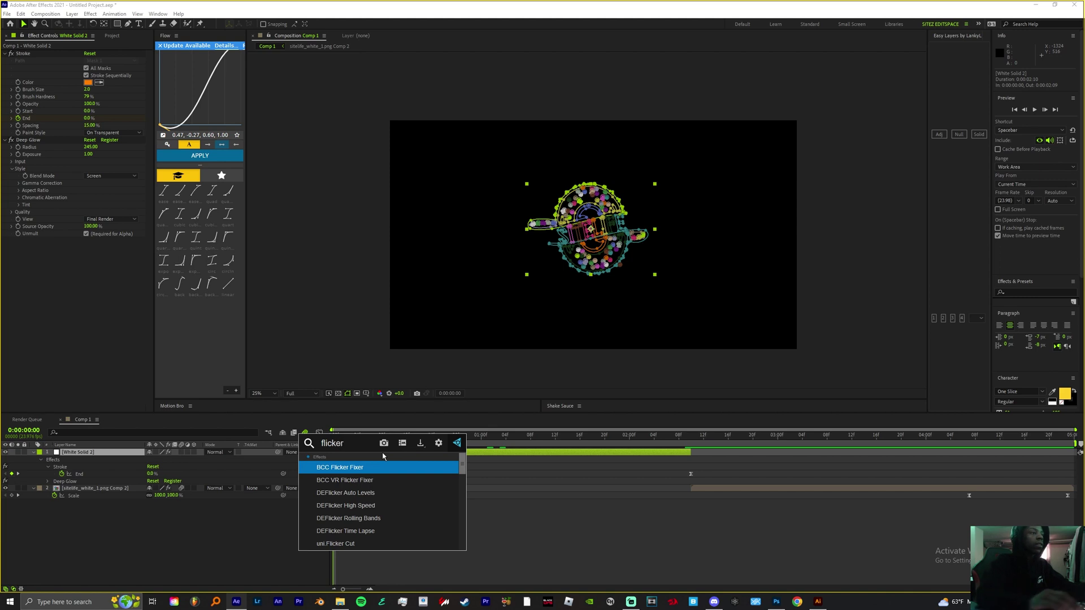
key(Down)
key(Down)
key(Down)
key(Down)
key(Down)
key(Down)
key(Down)
key(Escape)
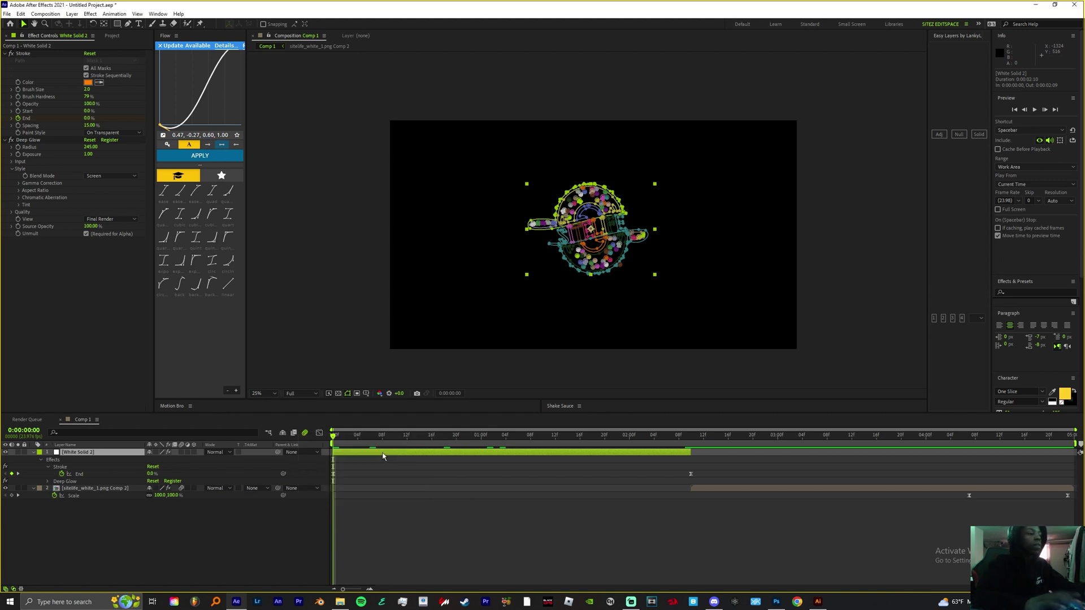
key(space)
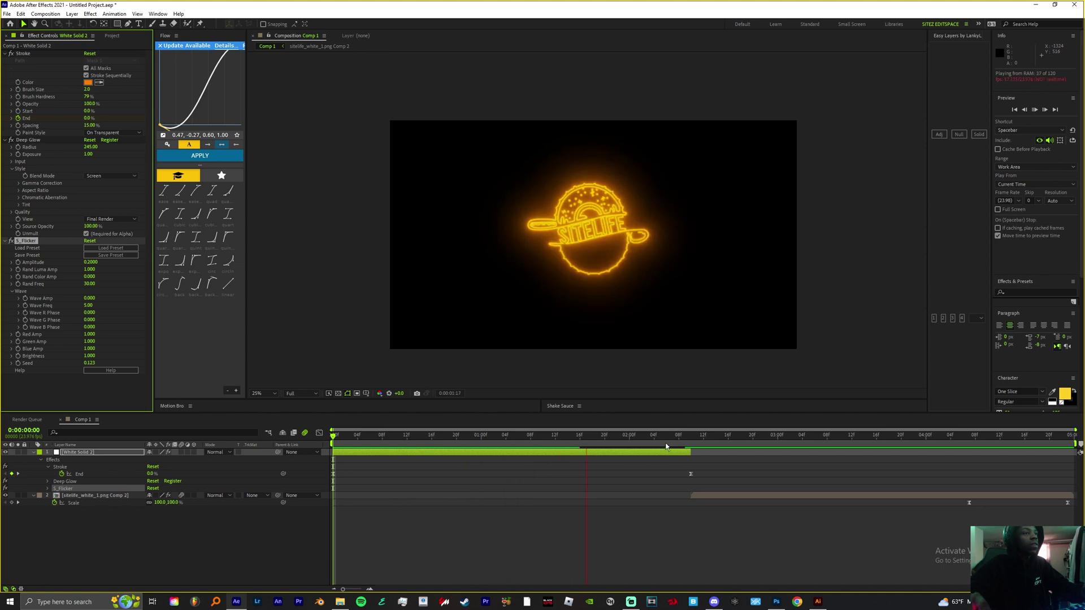
- Create an adjustment layer for White Solid 2, 9 frames long, and place its start at 0:00:02:10
click(646, 453)
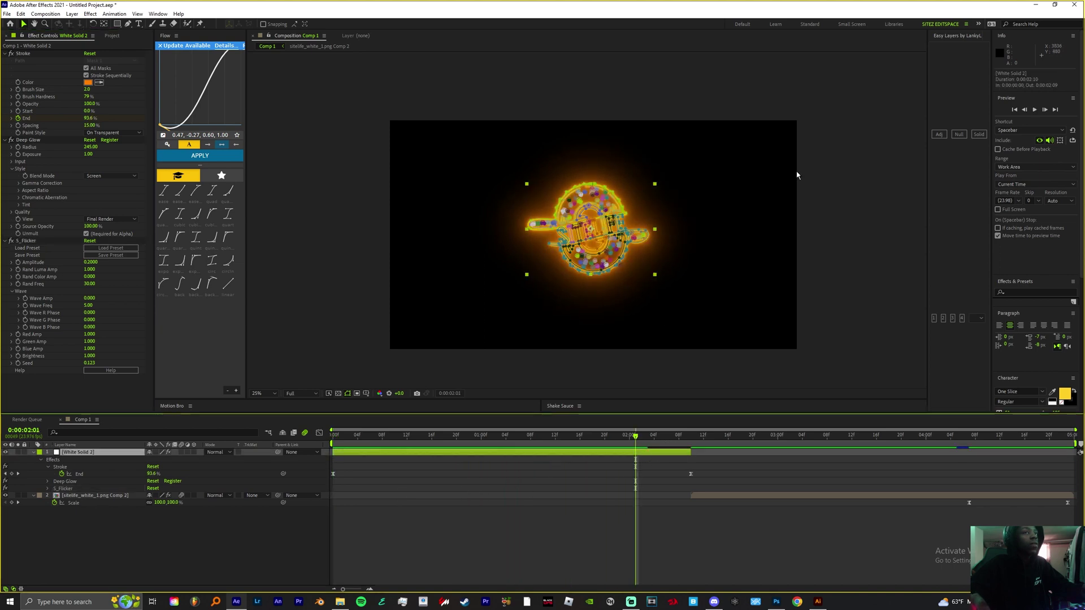
click(938, 134)
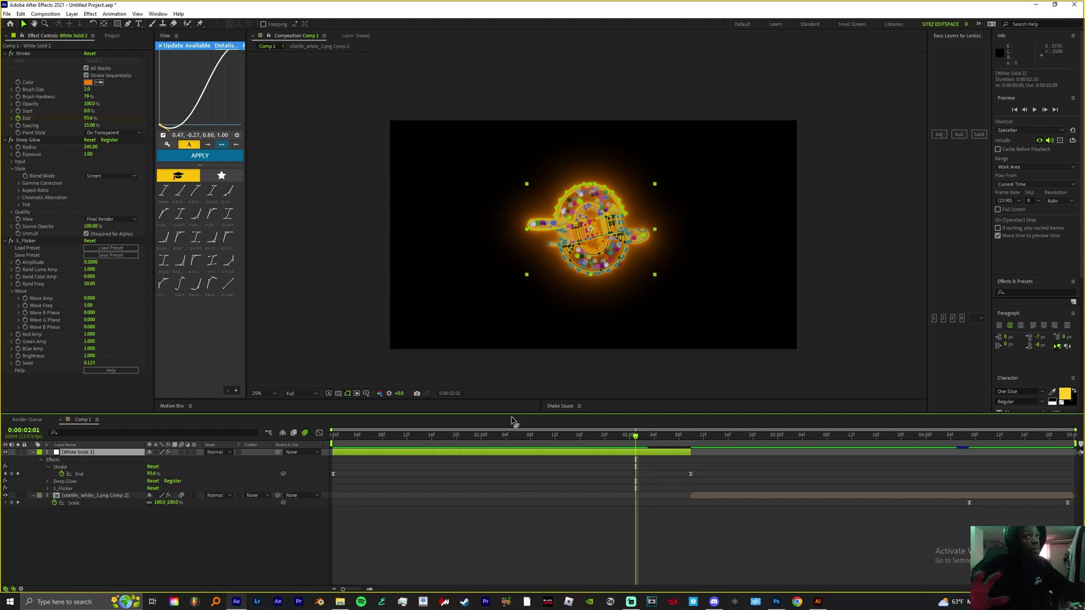
click(940, 135)
drag(333, 452, 718, 453)
key(i)
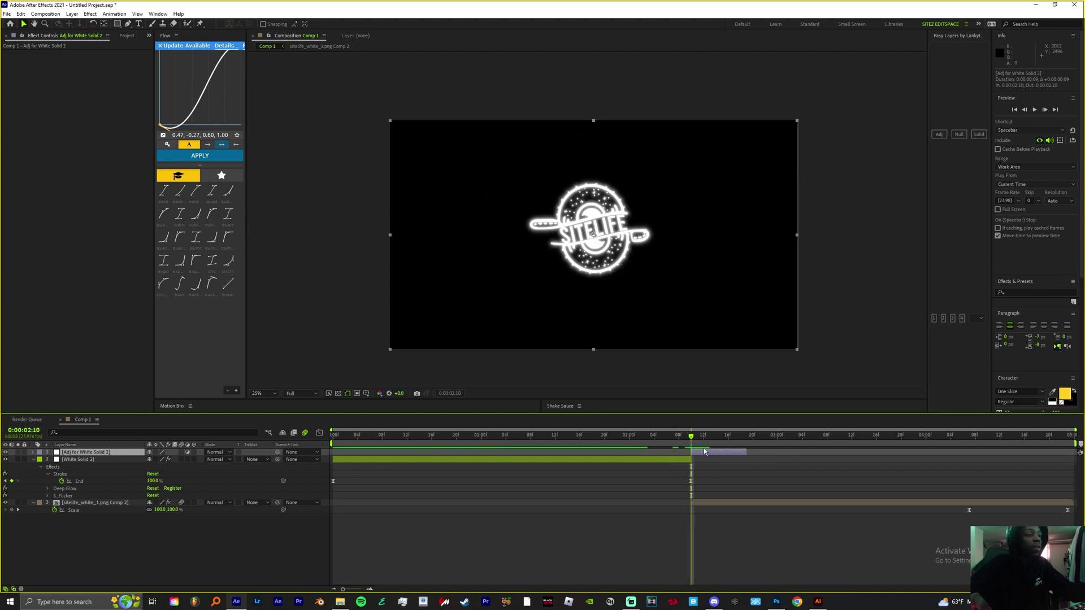
- Apply a Twitch preset to the adjustment layer, preview it, and shift the layer to start at 0:00:02:06 across the logo transition
key(ctrl+space)
text(twitch)
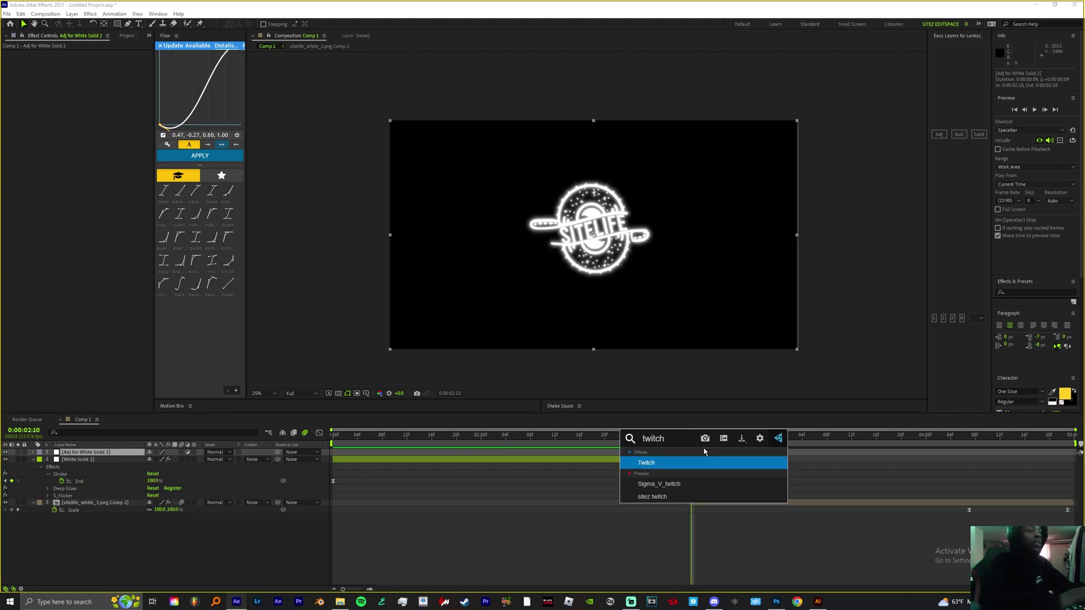
key(Down)
key(Return)
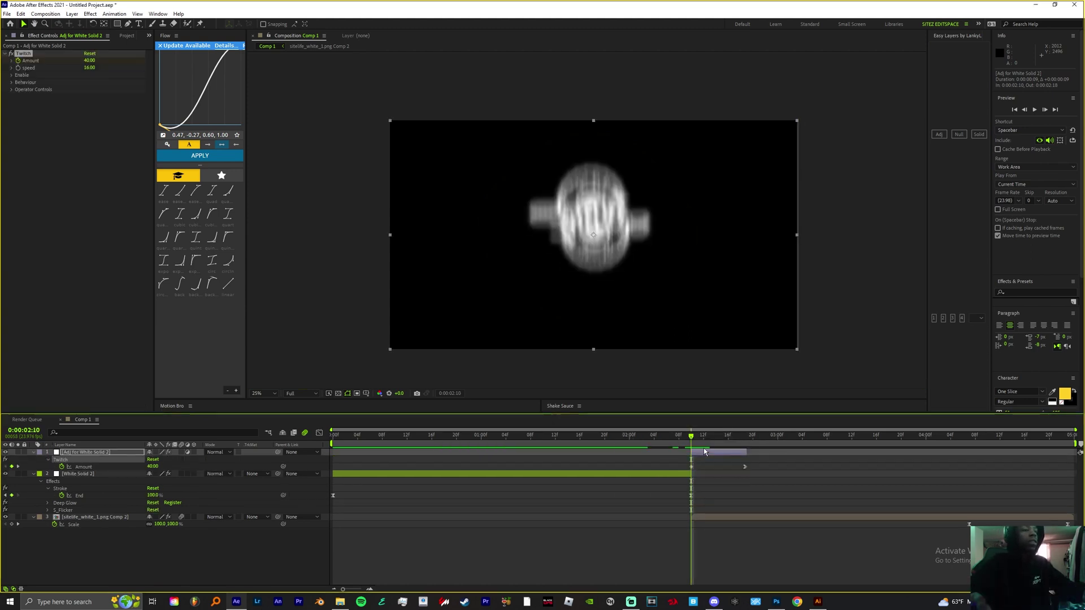
key(space)
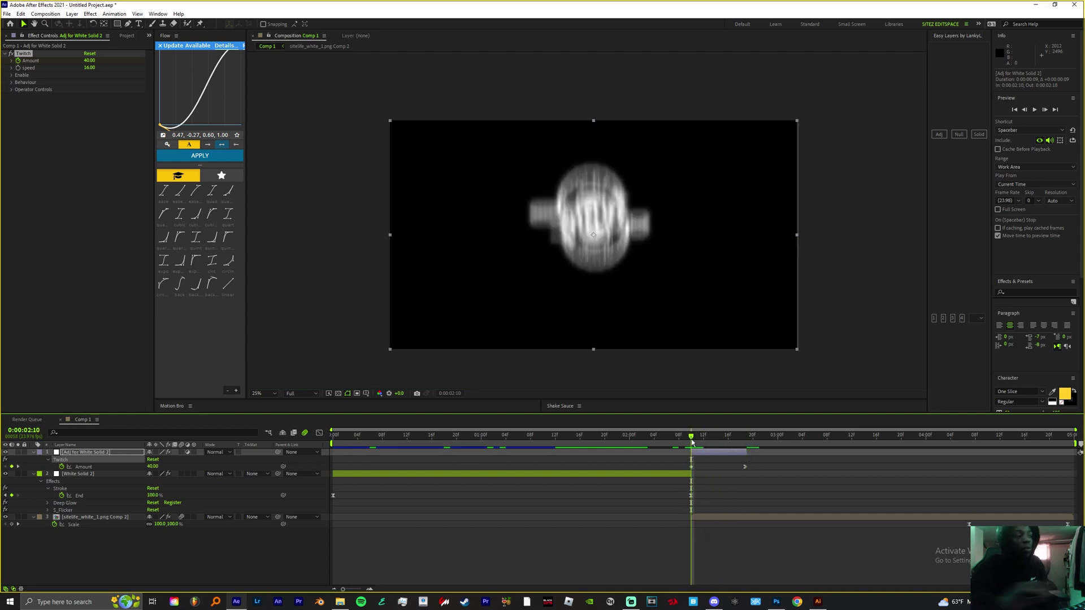
mouse_move(692, 439)
mouse_down()
mouse_move(673, 439)
mouse_move(700, 439)
mouse_move(676, 450)
mouse_up()
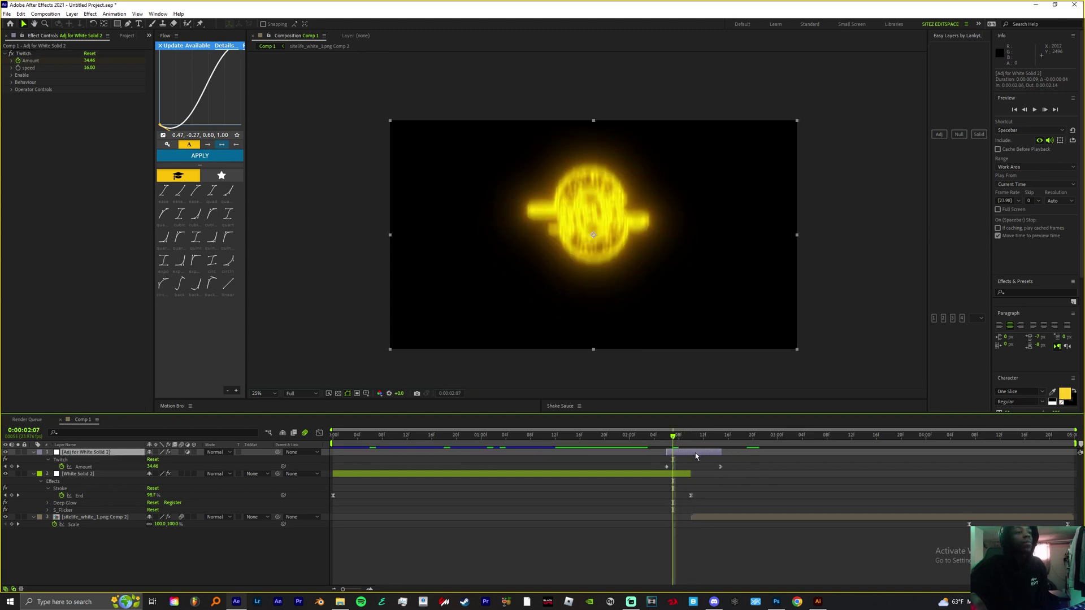
- Start the adjustment layer at 0:00:02:07 and set its Twitch Light Amount to 1146 with Light Behaviour set to Both
drag(670, 458, 675, 456)
click(15, 92)
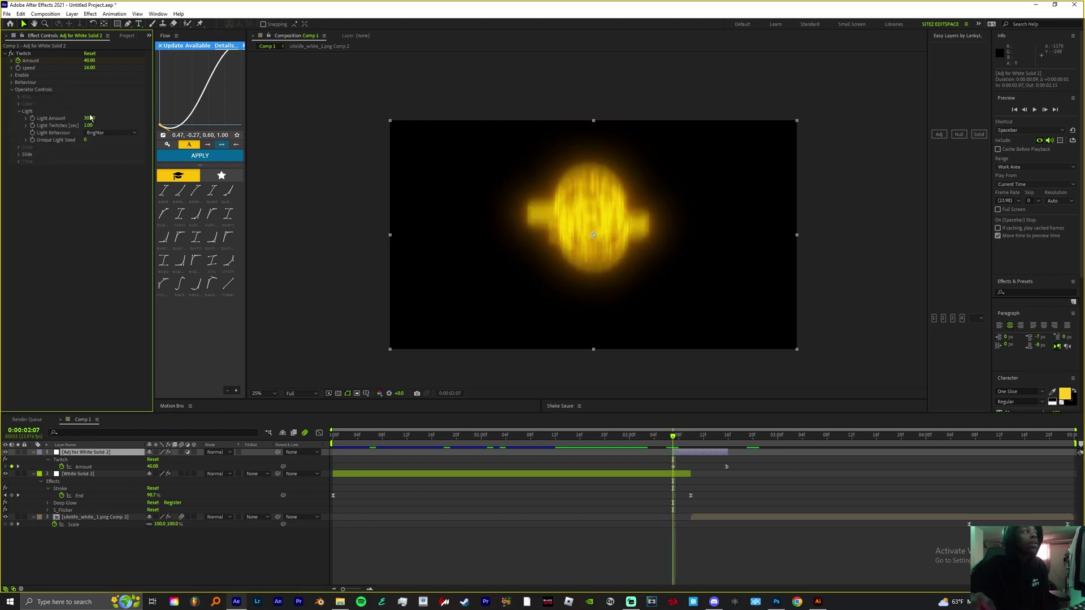
drag(90, 121, 670, 226)
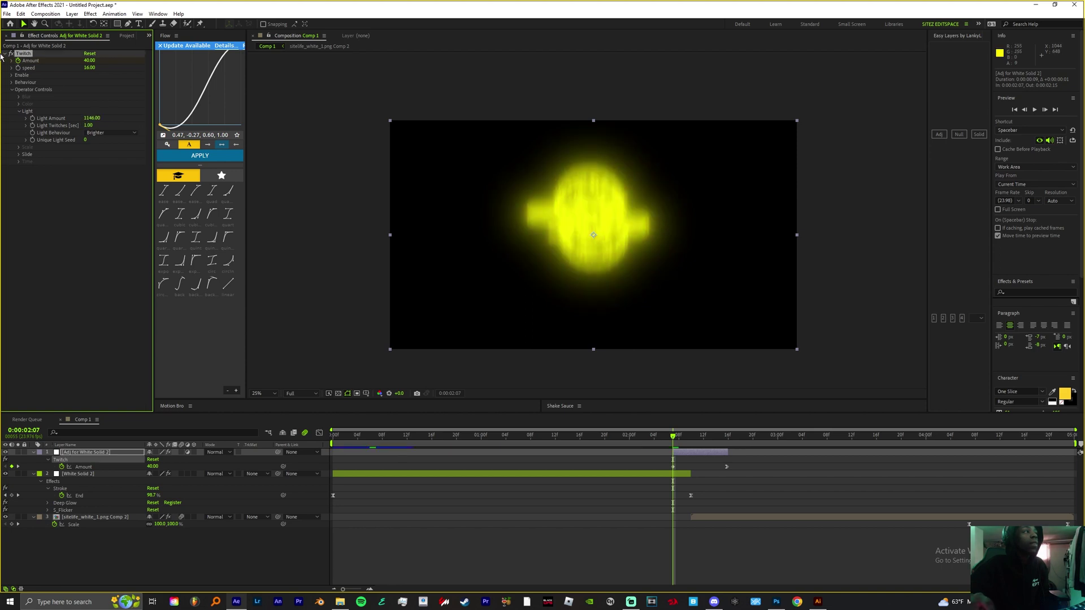
click(103, 133)
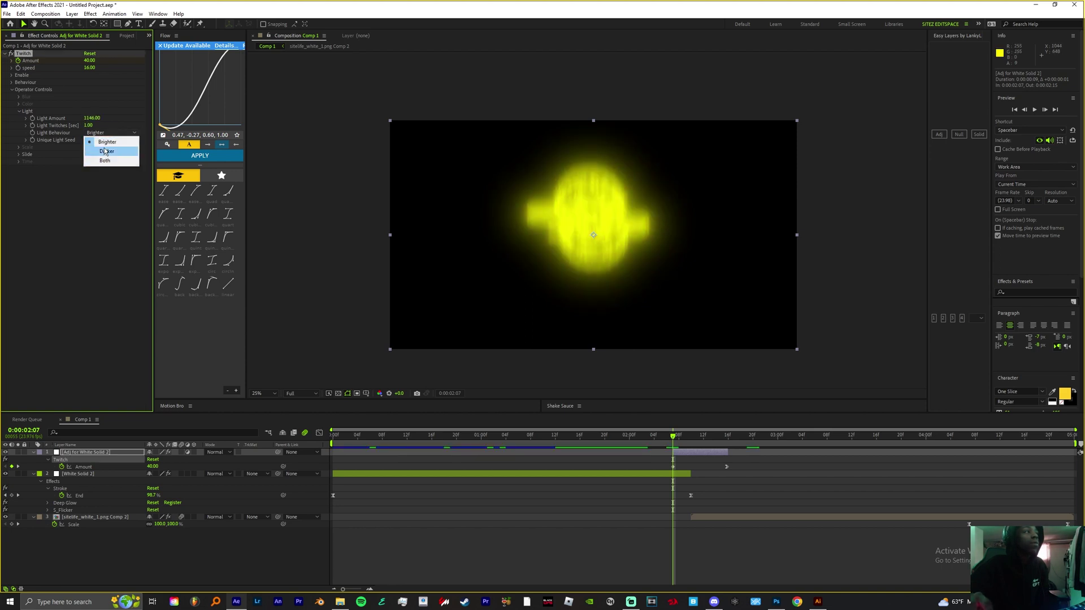
click(105, 165)
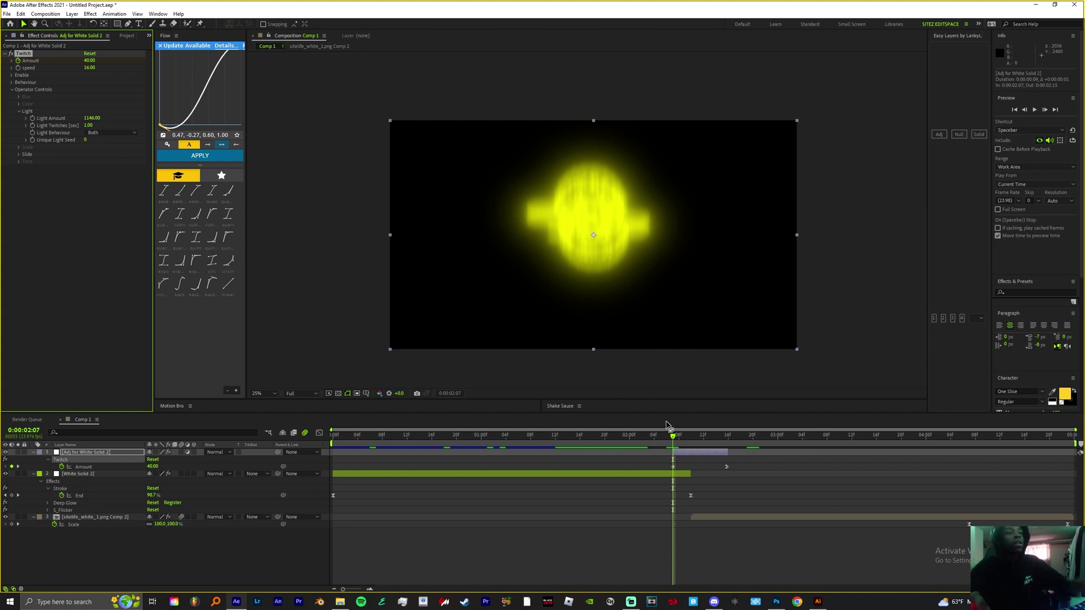
- Preview the logo animation and check its transparency by switching the transparency grid on and off
key(space)
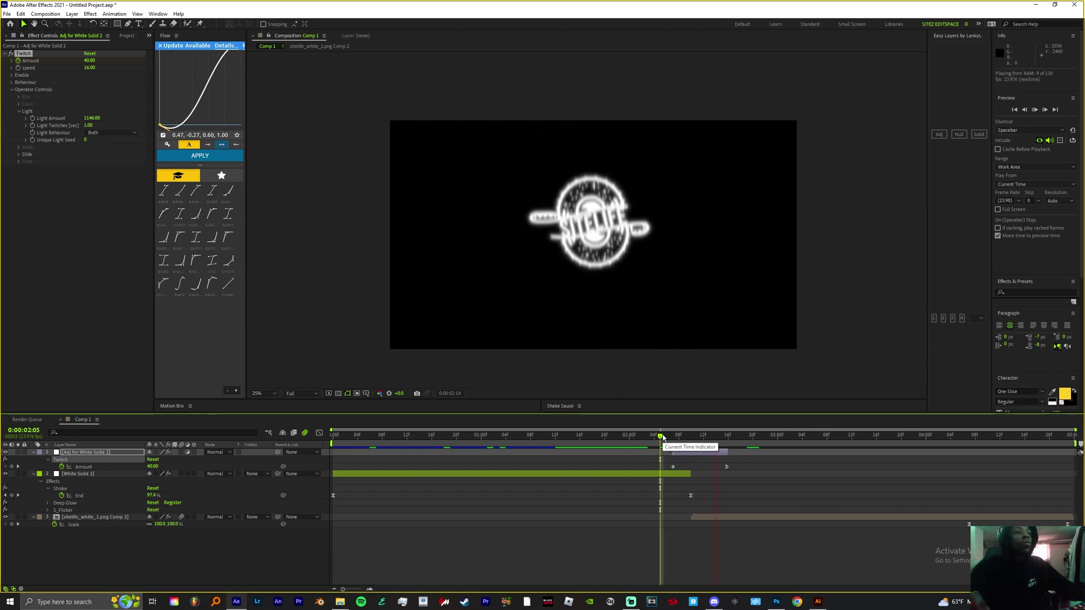
click(339, 393)
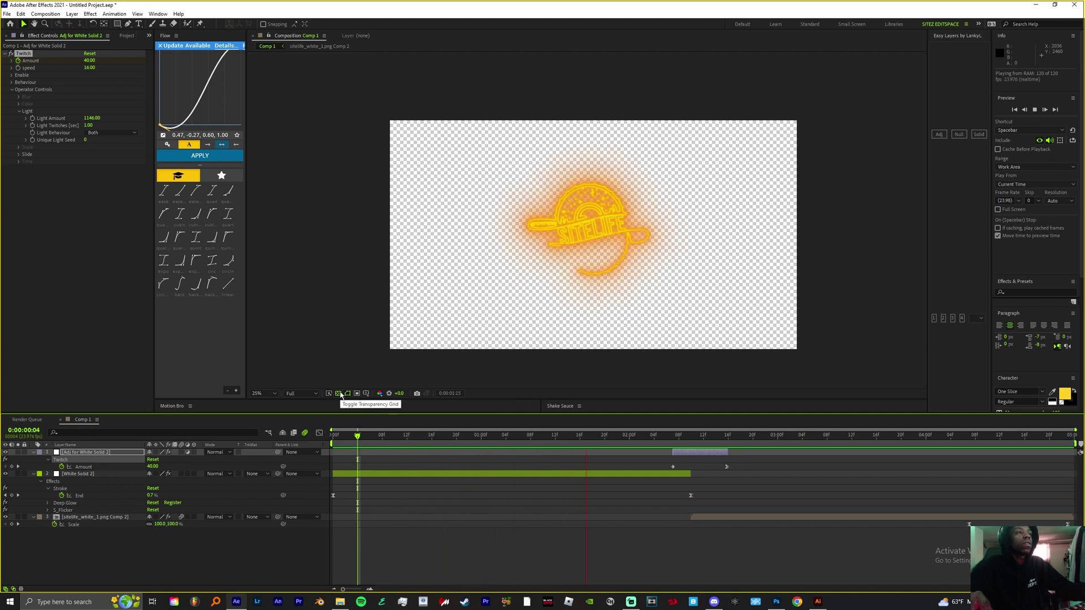
click(339, 394)
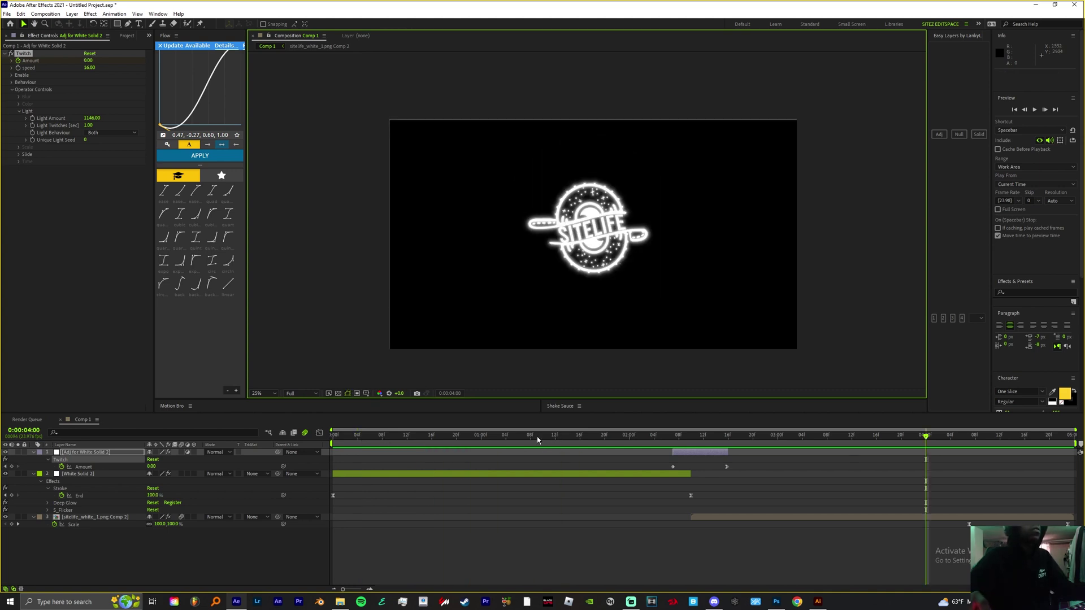
drag(537, 440, 339, 469)
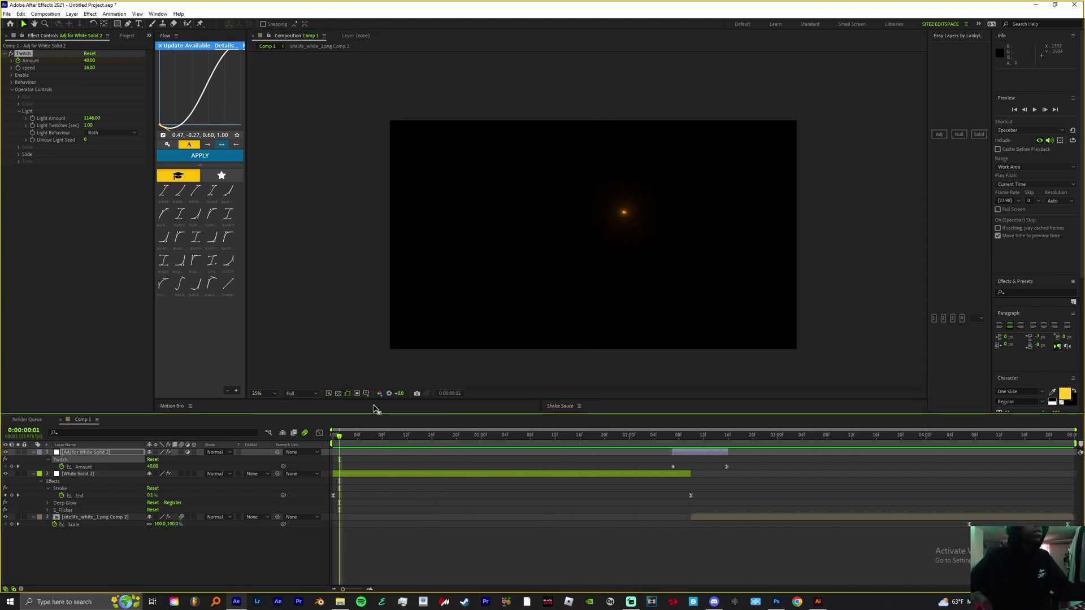
click(337, 393)
key(space)
drag(575, 461, 450, 434)
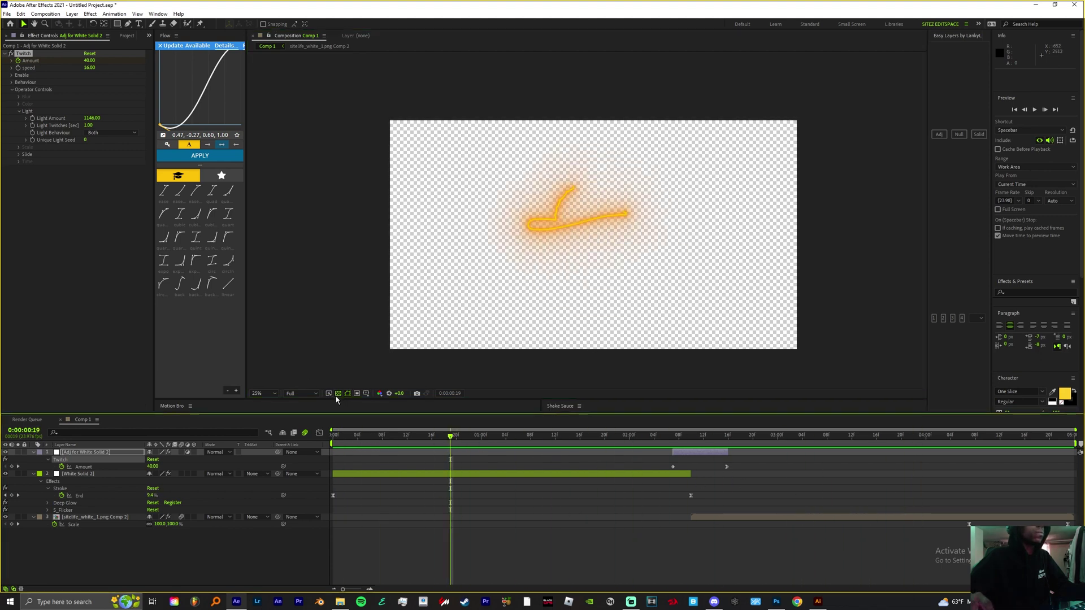
click(338, 393)
click(323, 442)
key(Home)
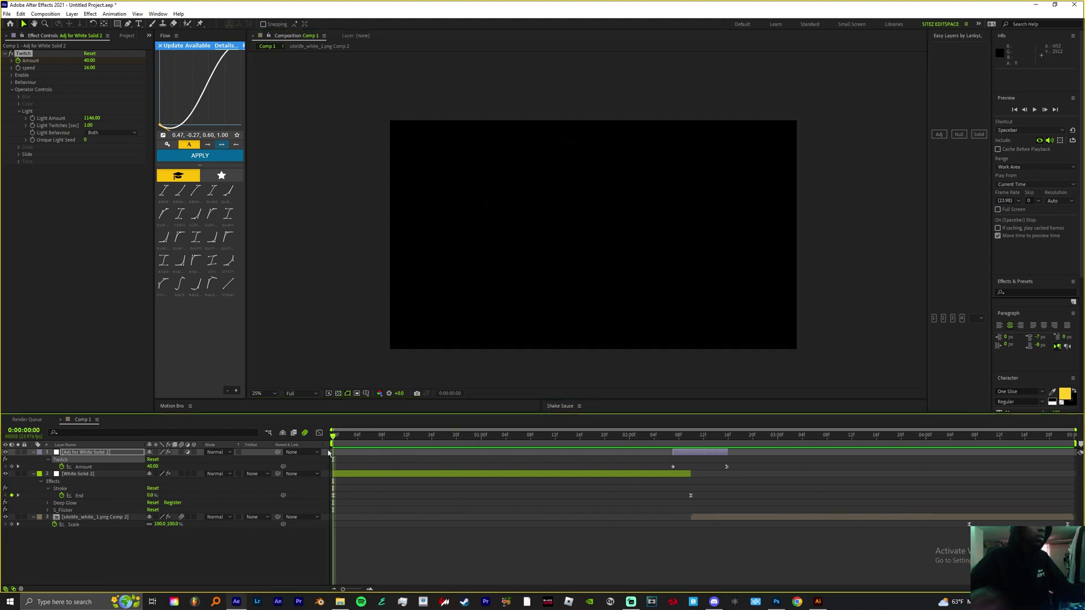
- Add Comp 1 to the render queue and set its output module to QuickTime with RGB + Alpha channels
key(ctrl+m)
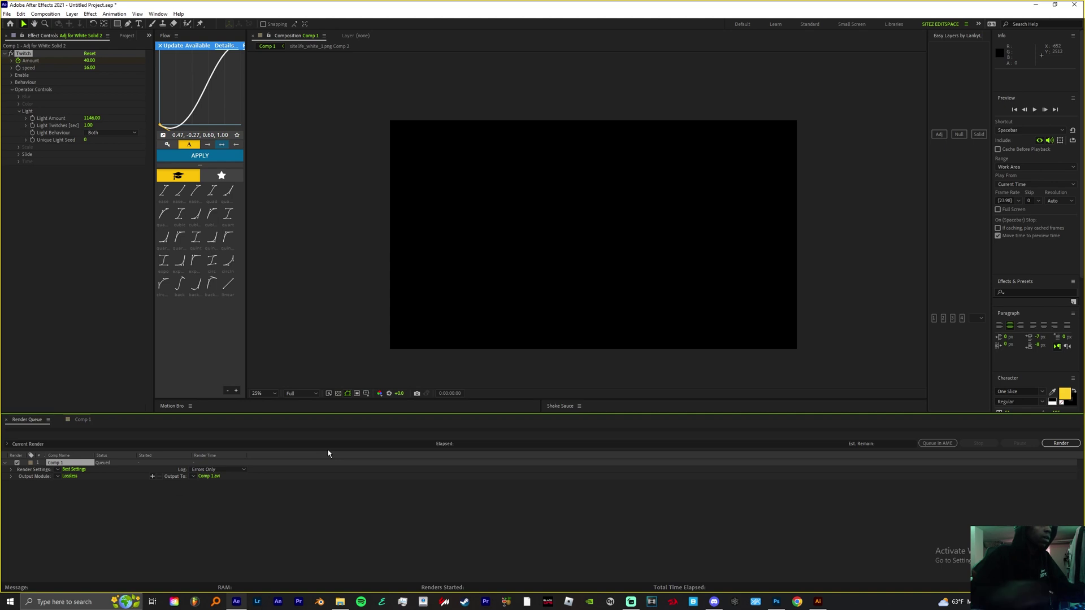
click(70, 476)
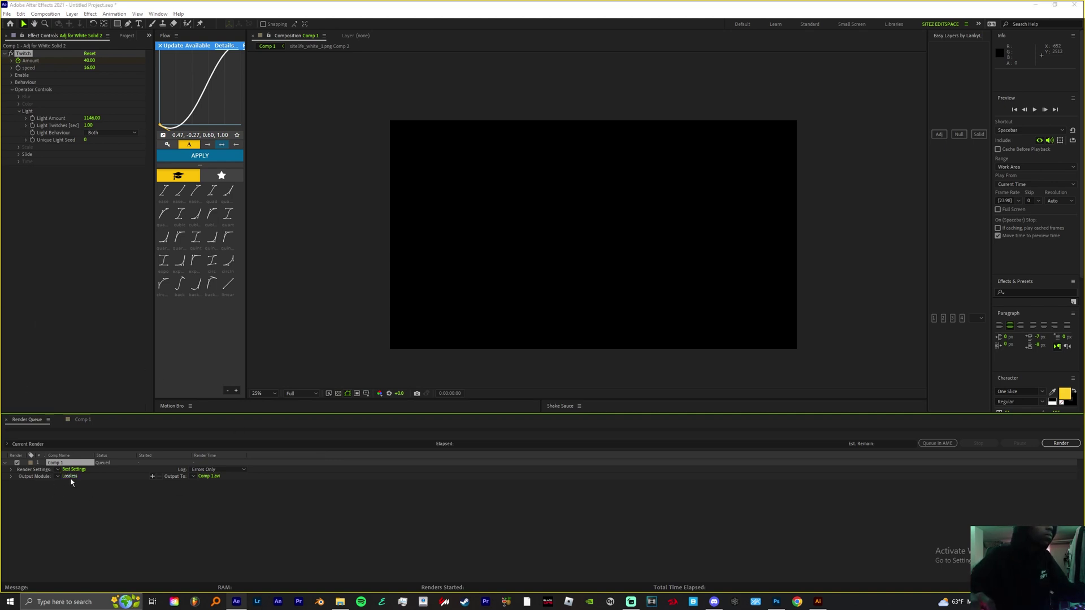
click(490, 196)
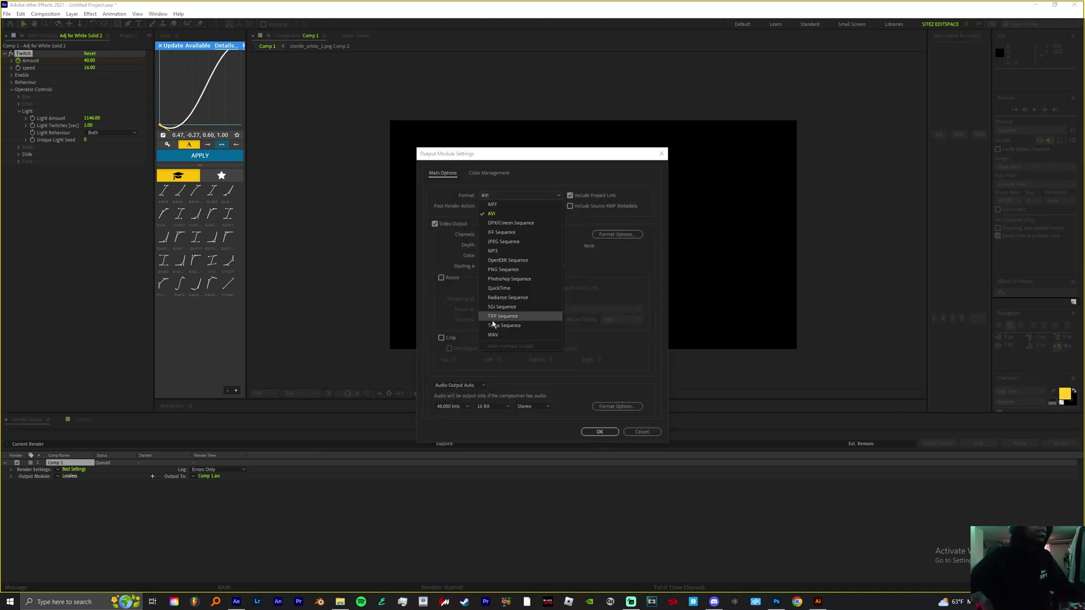
click(506, 289)
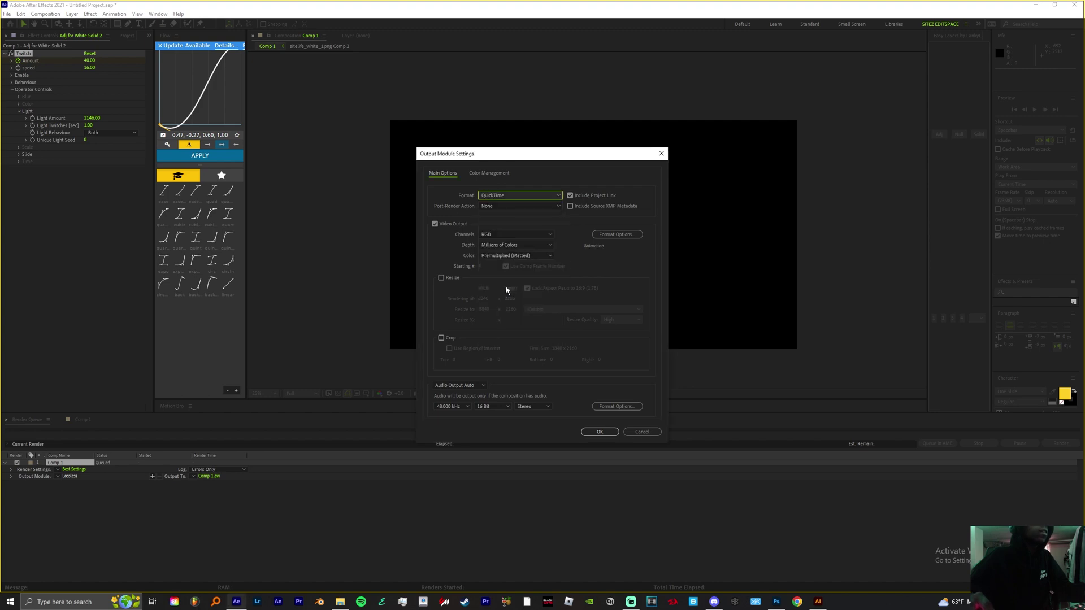
click(511, 234)
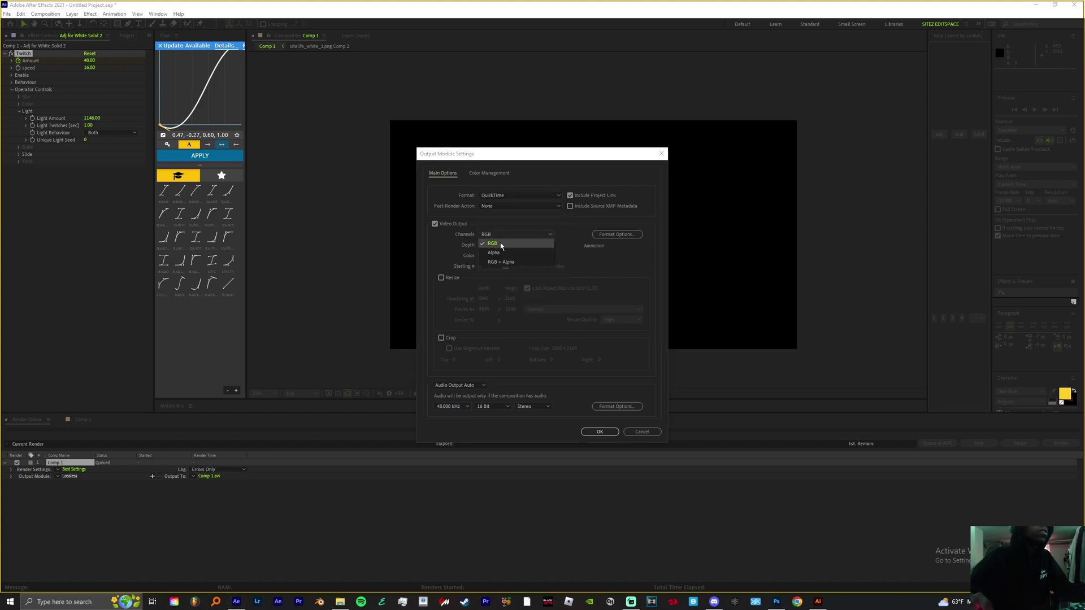
click(501, 263)
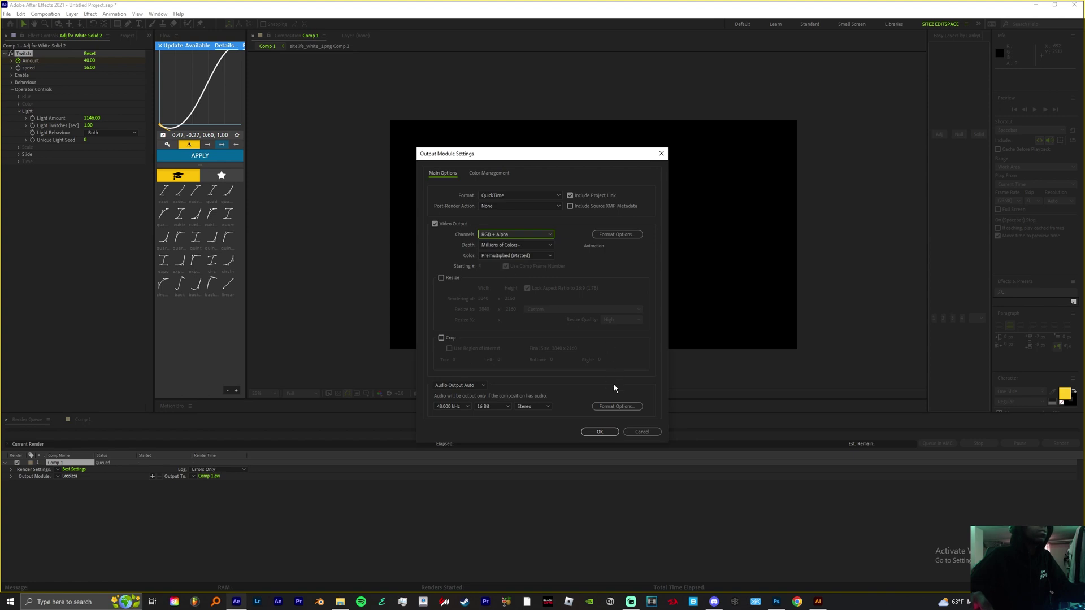
click(600, 432)
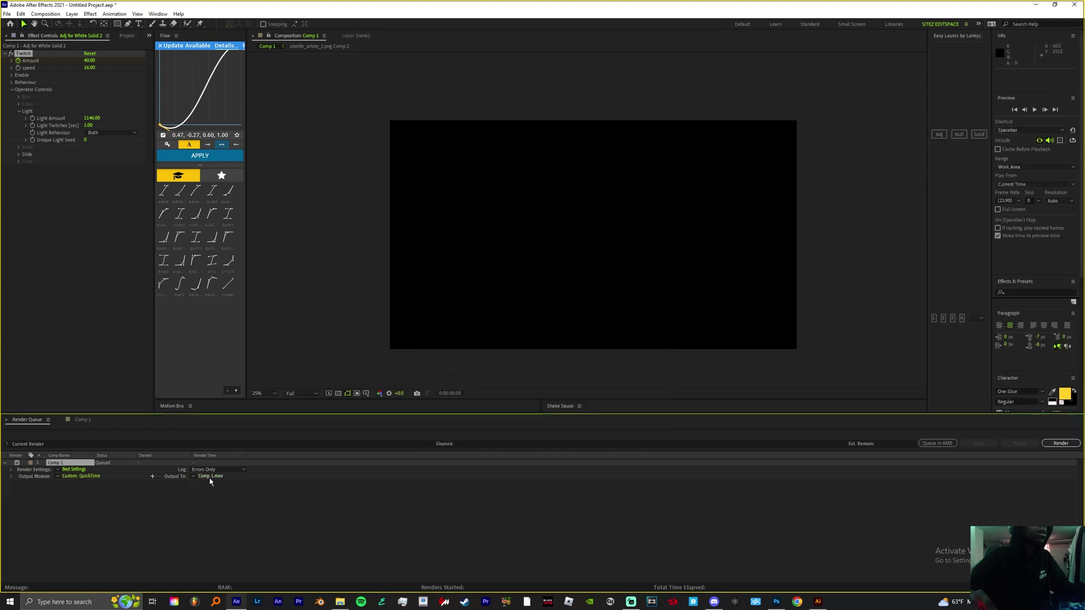
- Save the output movie as a QuickTime file in the vfx folder, render Comp 1 and play back the composition
click(210, 477)
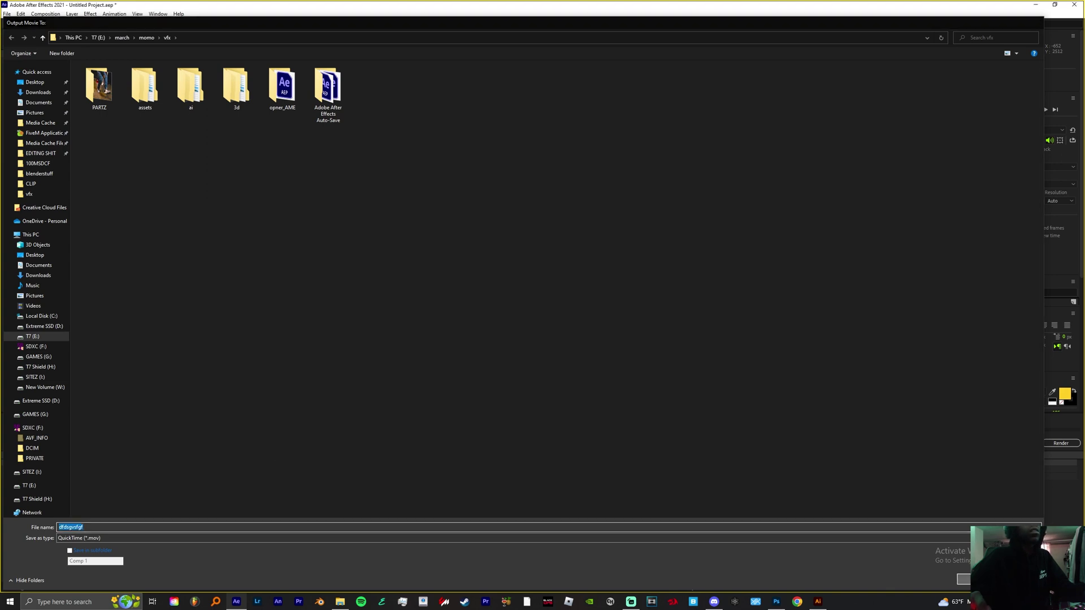
key(Return)
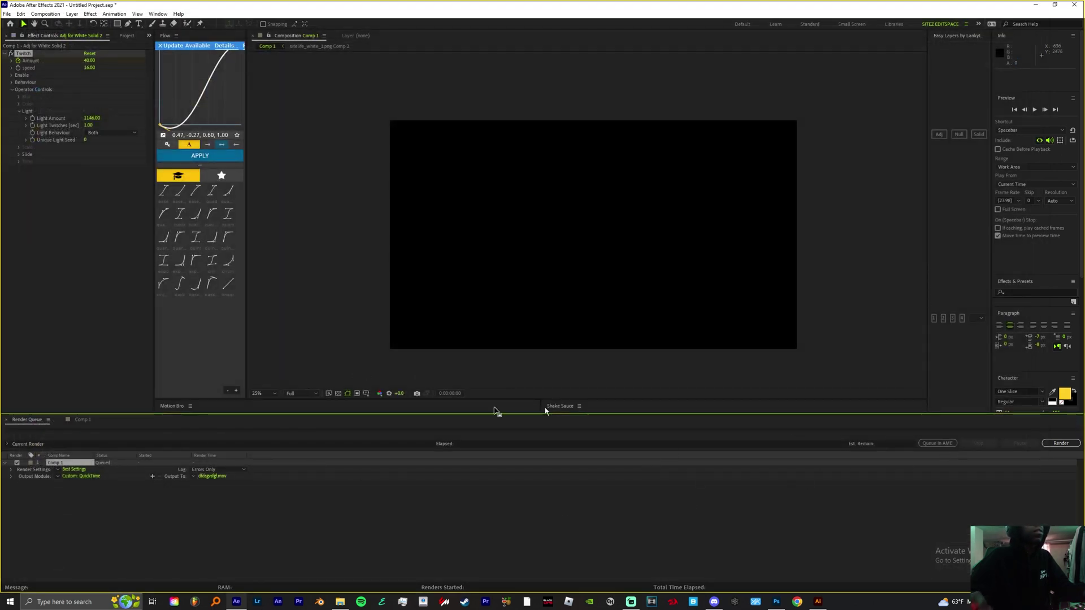
click(1060, 443)
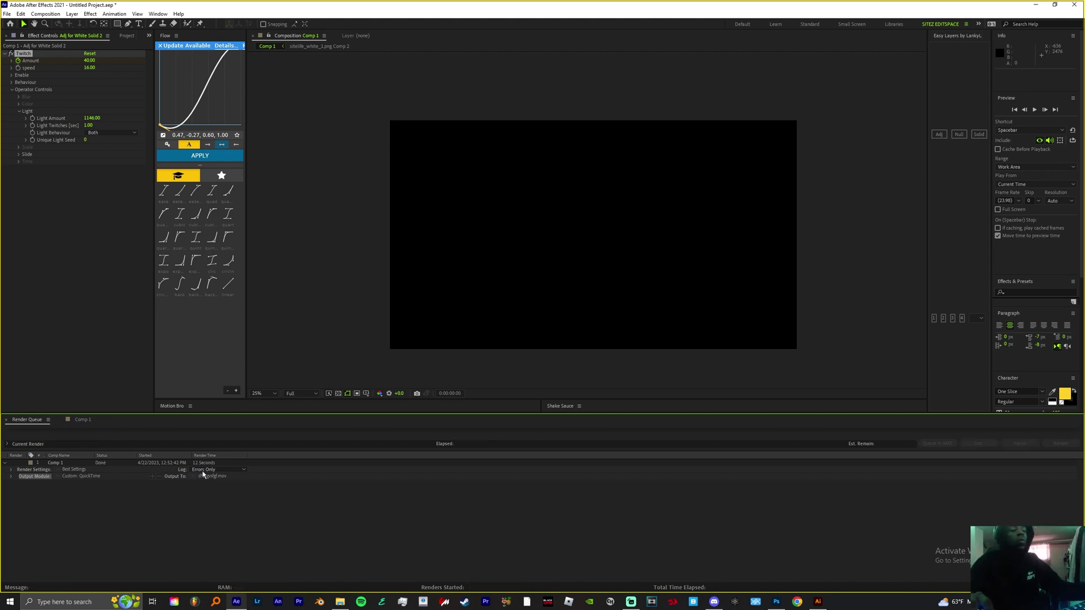
key(space)
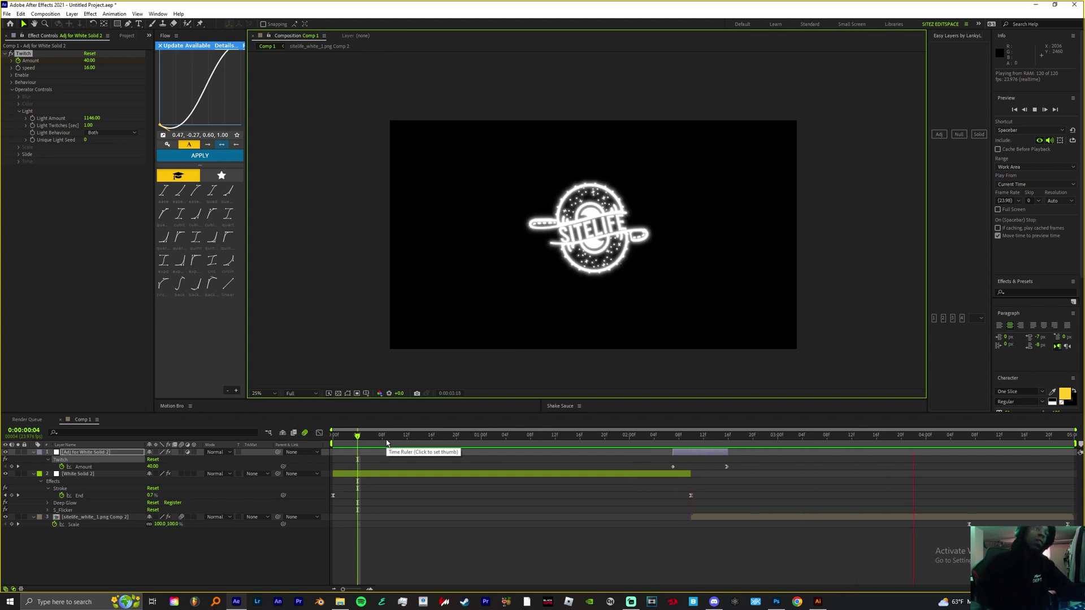